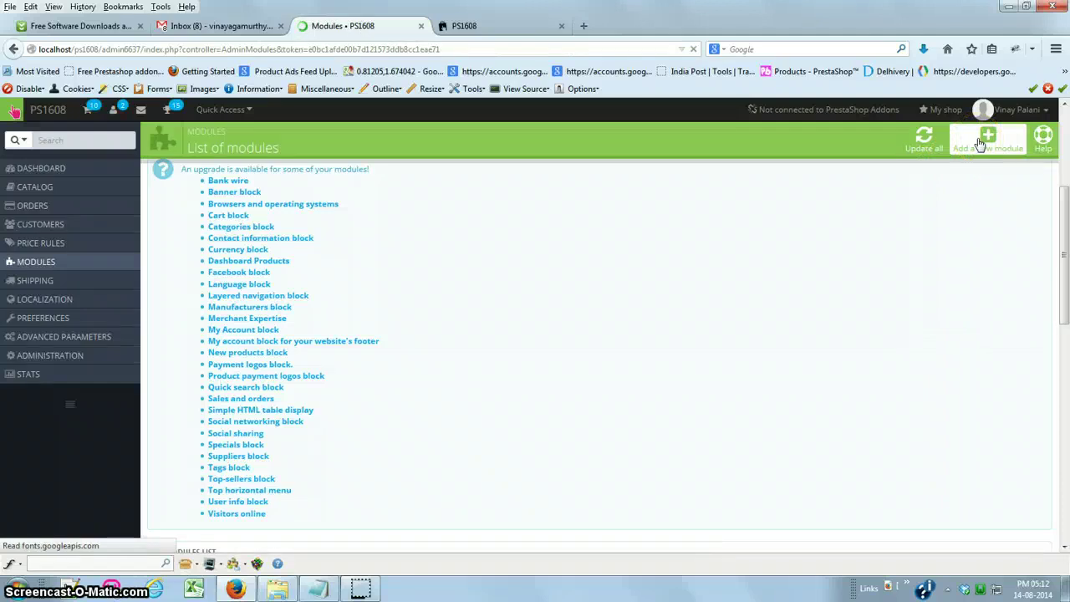
# Open the Add a new module form and copy the module's folder path from Notepad
pyautogui.click(980, 144)
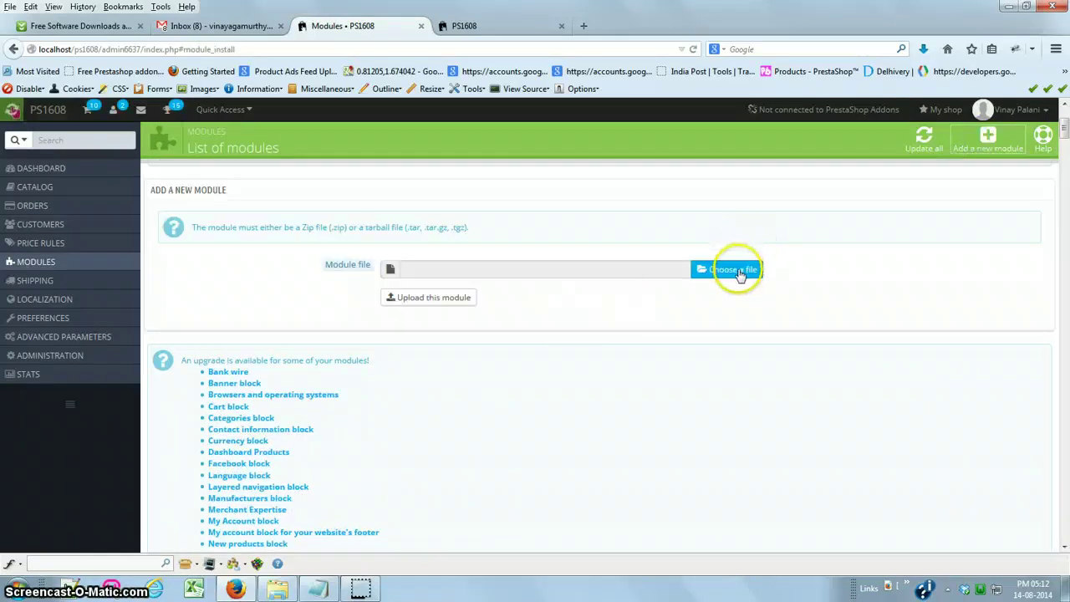
pyautogui.click(318, 589)
pyautogui.click(530, 181)
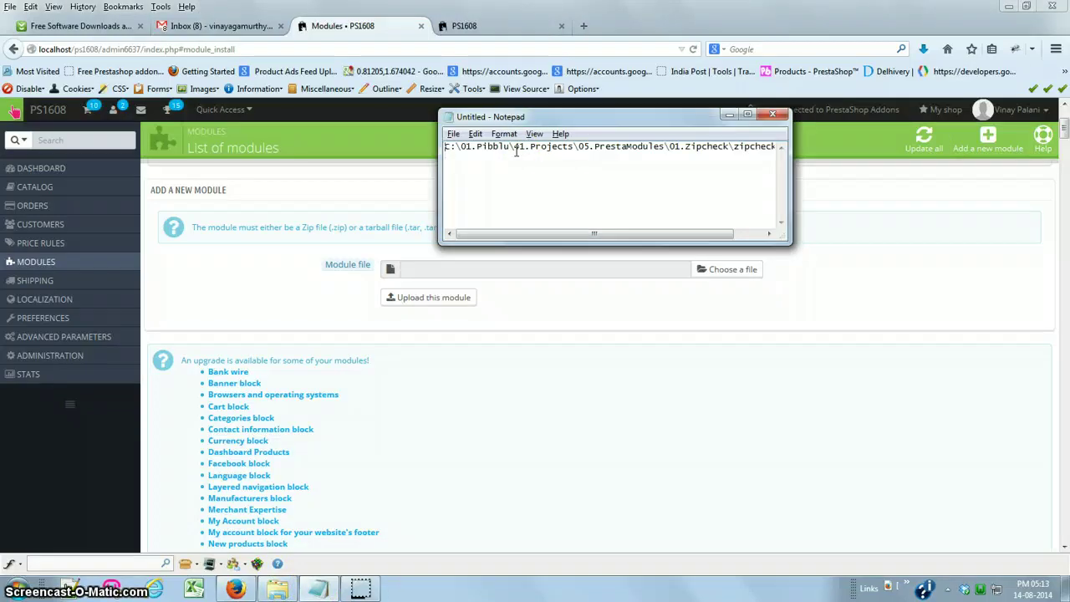
pyautogui.hotkey('ctrl', 'a')
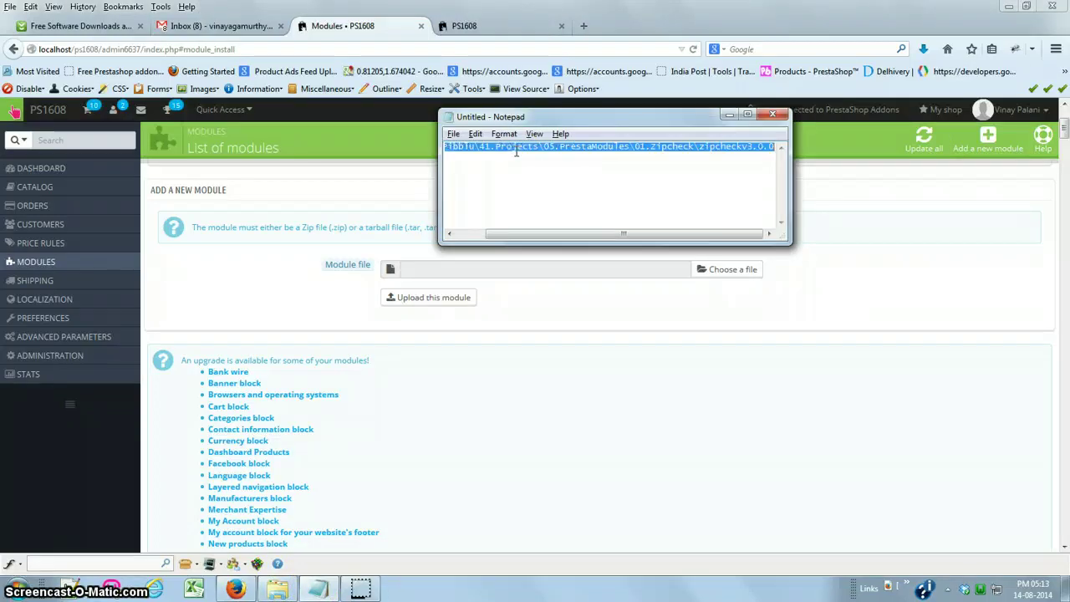
pyautogui.hotkey('alt', 'Tab')
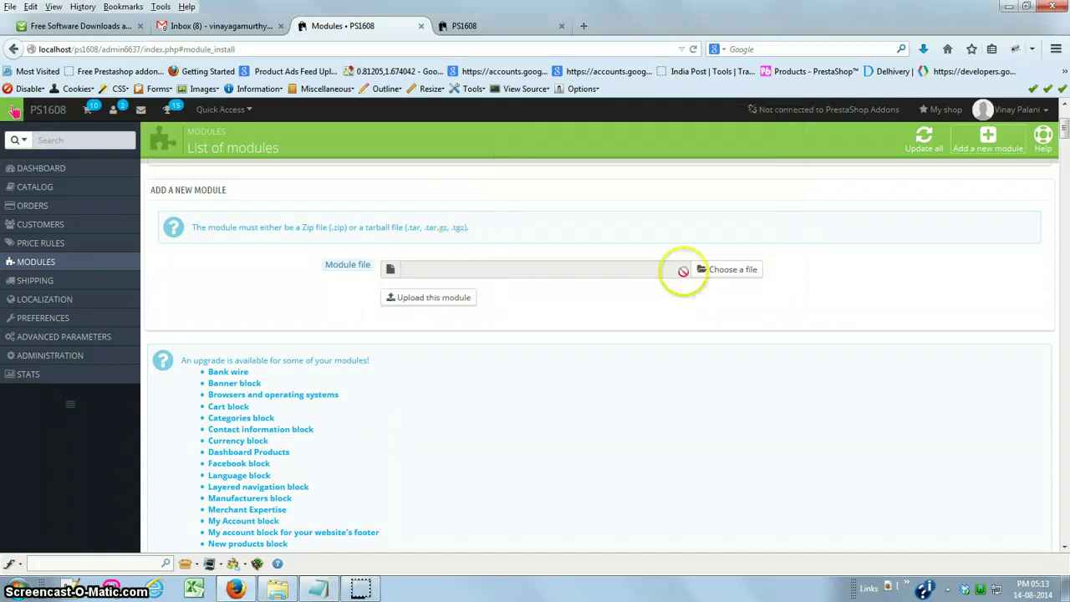
# Pick zipcheckv3.0.zip from the pasted folder path and upload it as the new module
pyautogui.click(732, 270)
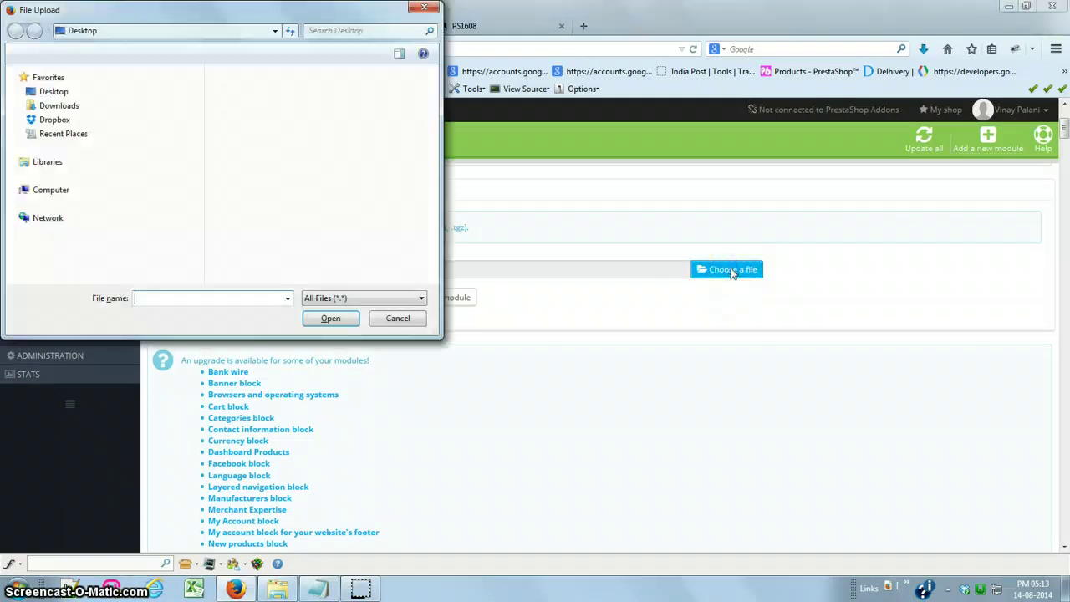
pyautogui.click(259, 297)
pyautogui.hotkey('ctrl', 'v')
pyautogui.click(328, 318)
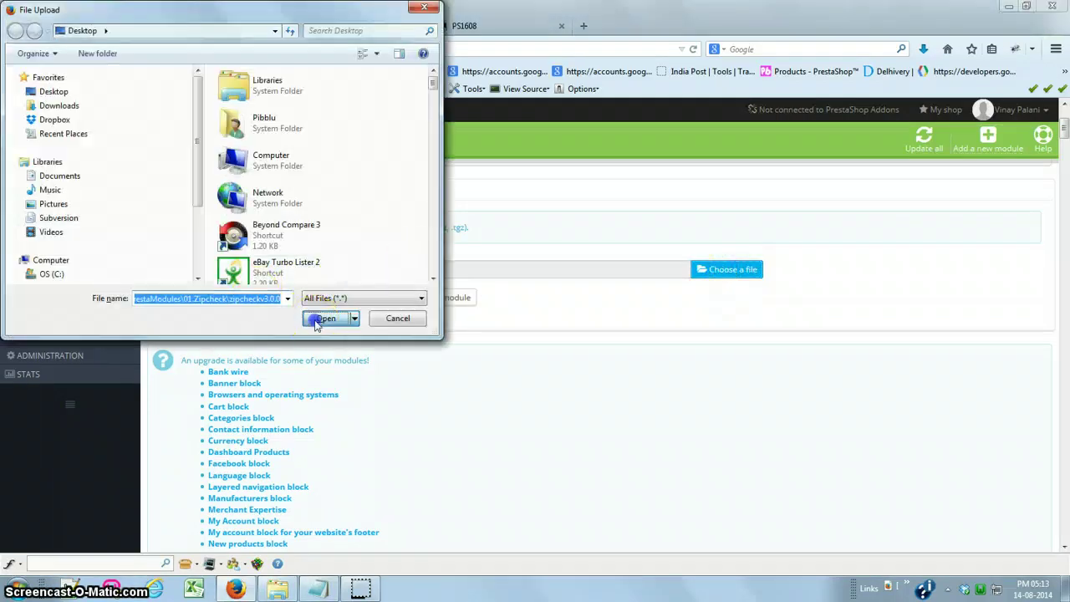
pyautogui.click(258, 177)
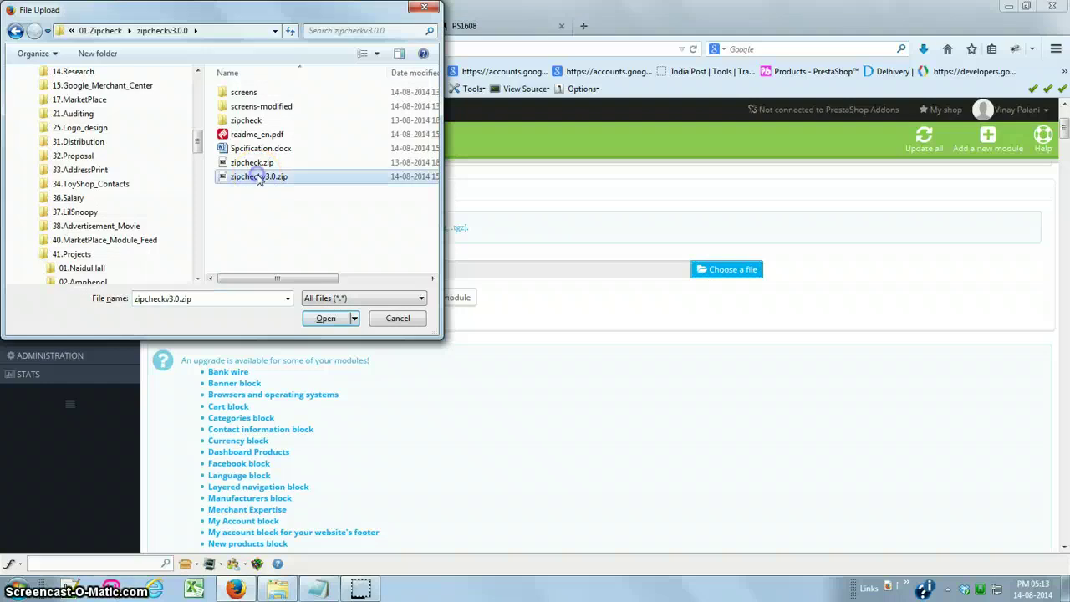
pyautogui.click(326, 319)
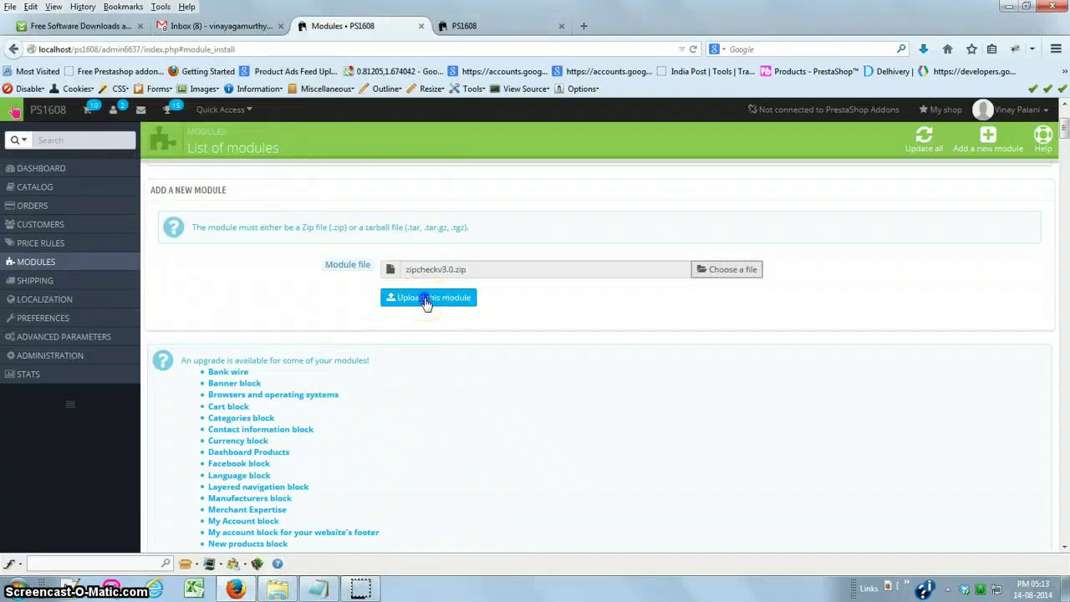
pyautogui.click(427, 300)
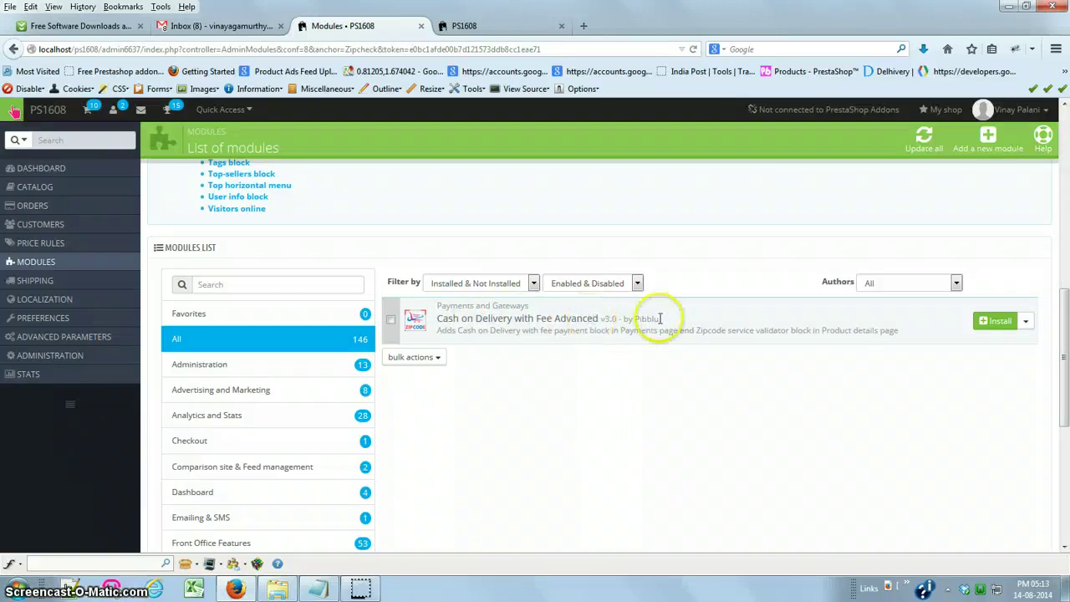
# Install Cash on Delivery with Fee Advanced, proceeding past the untrusted-module warning
pyautogui.click(1003, 321)
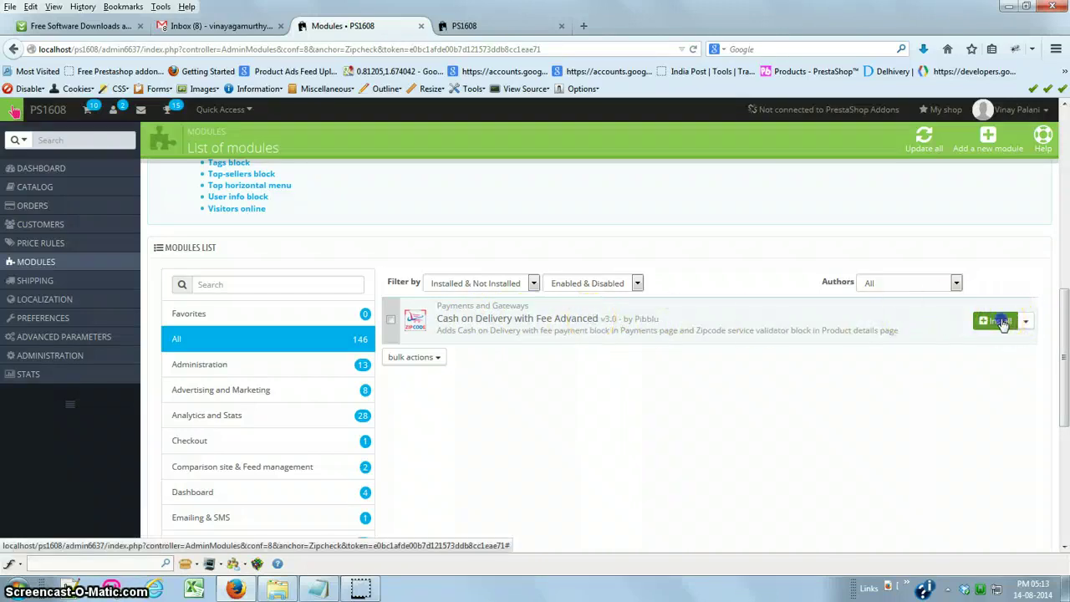
pyautogui.click(761, 361)
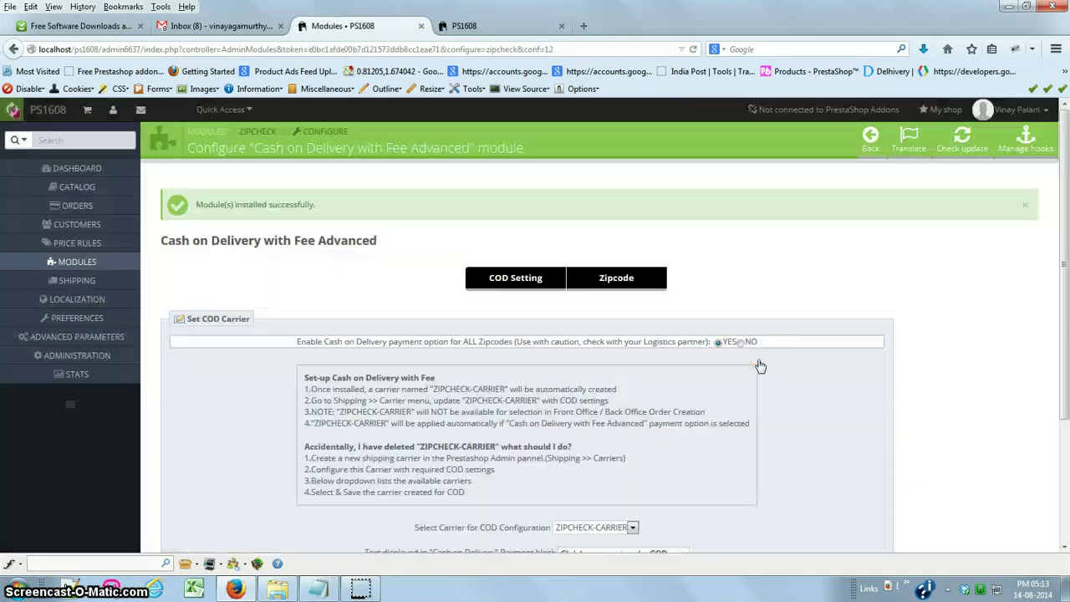
pyautogui.scroll(-2, 759, 365)
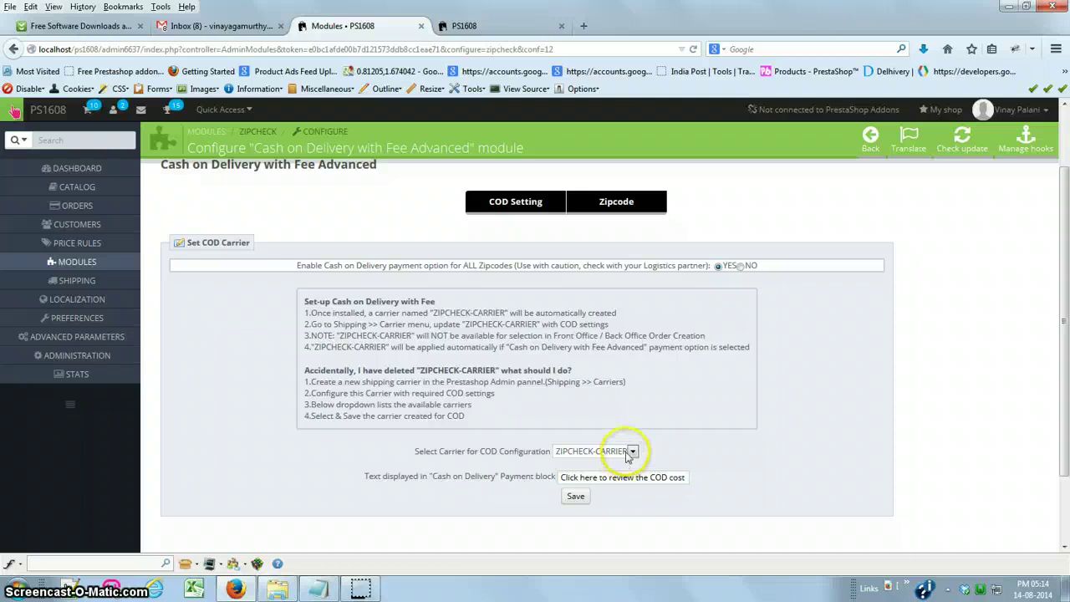
pyautogui.doubleClick(488, 450)
pyautogui.moveTo(519, 451); pyautogui.dragTo(609, 454)
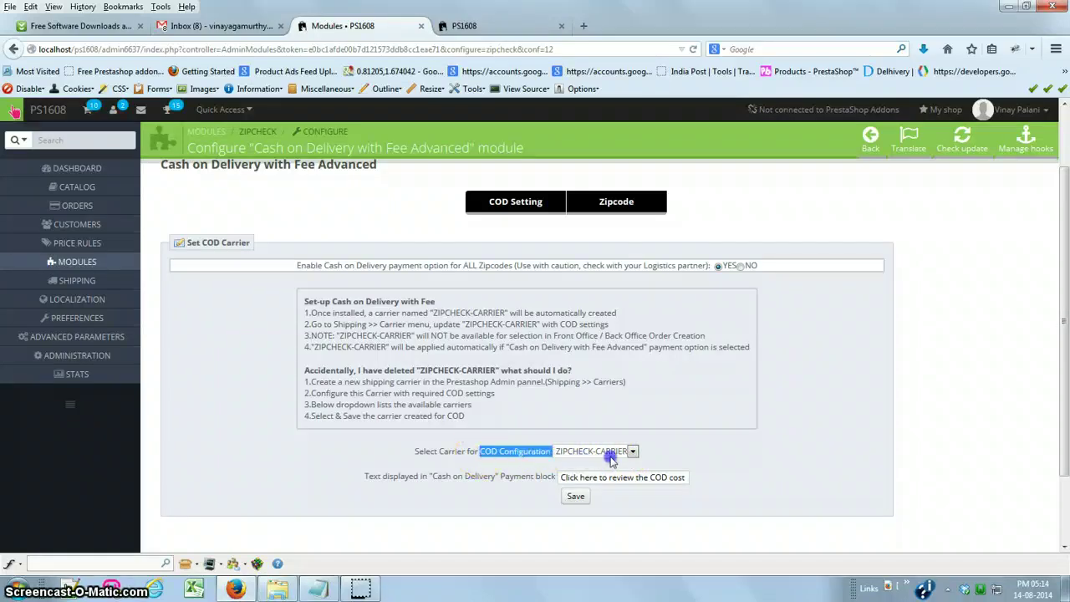
pyautogui.moveTo(98, 288)
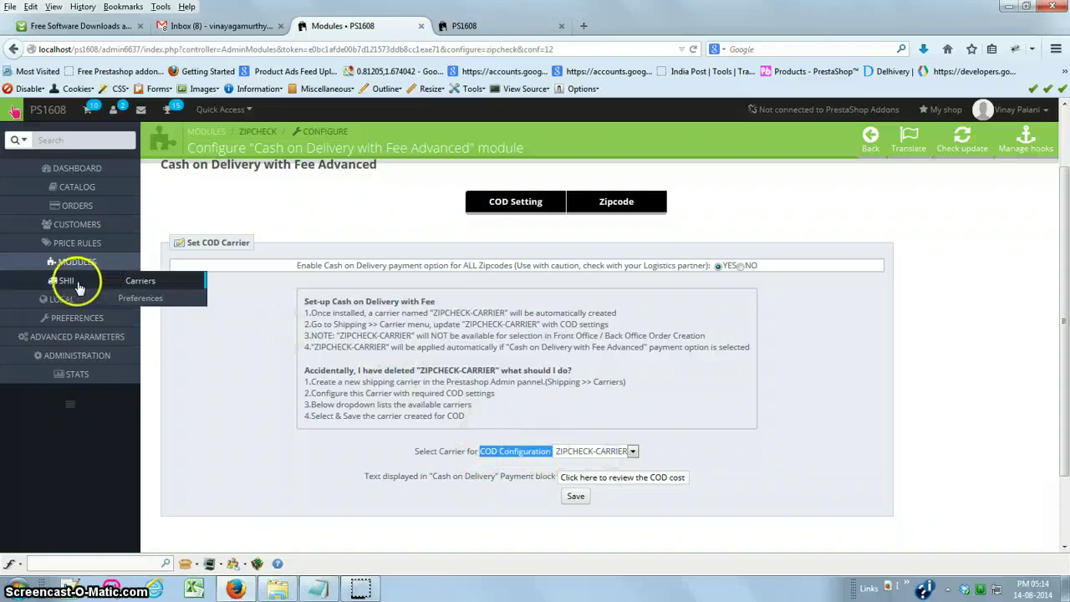
# Go to Shipping > Carriers and open ZIPCHECK-CARRIER for editing
pyautogui.click(146, 283)
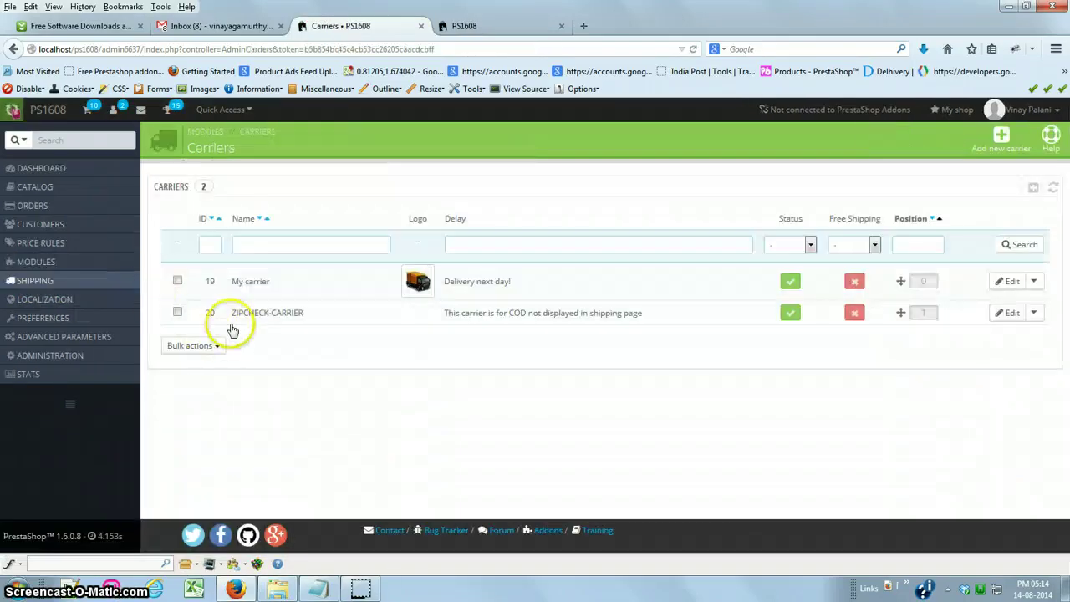
pyautogui.moveTo(231, 313); pyautogui.dragTo(648, 320)
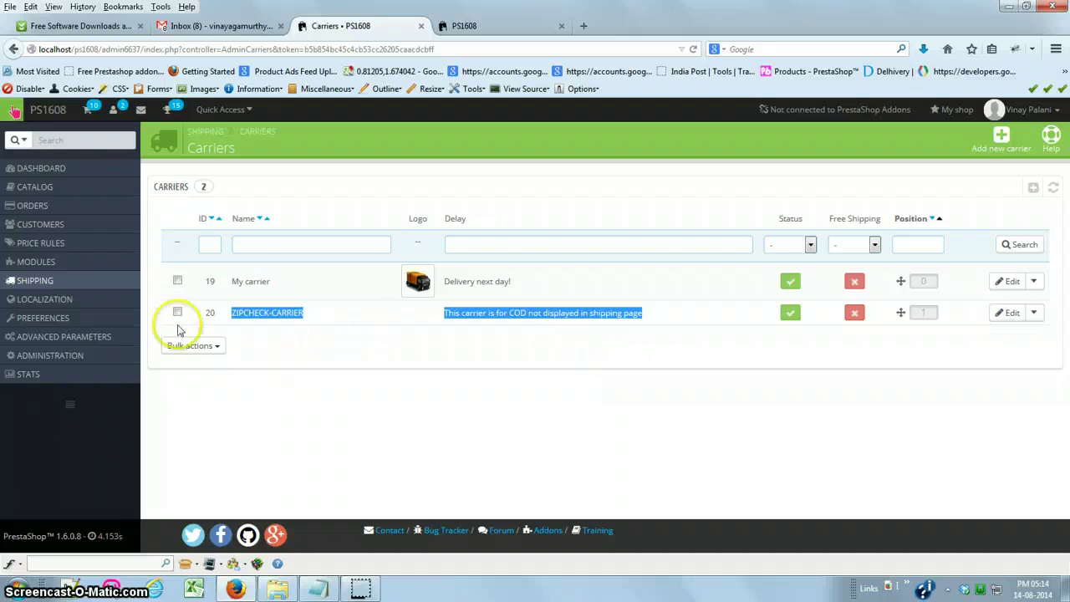
pyautogui.moveTo(60, 284)
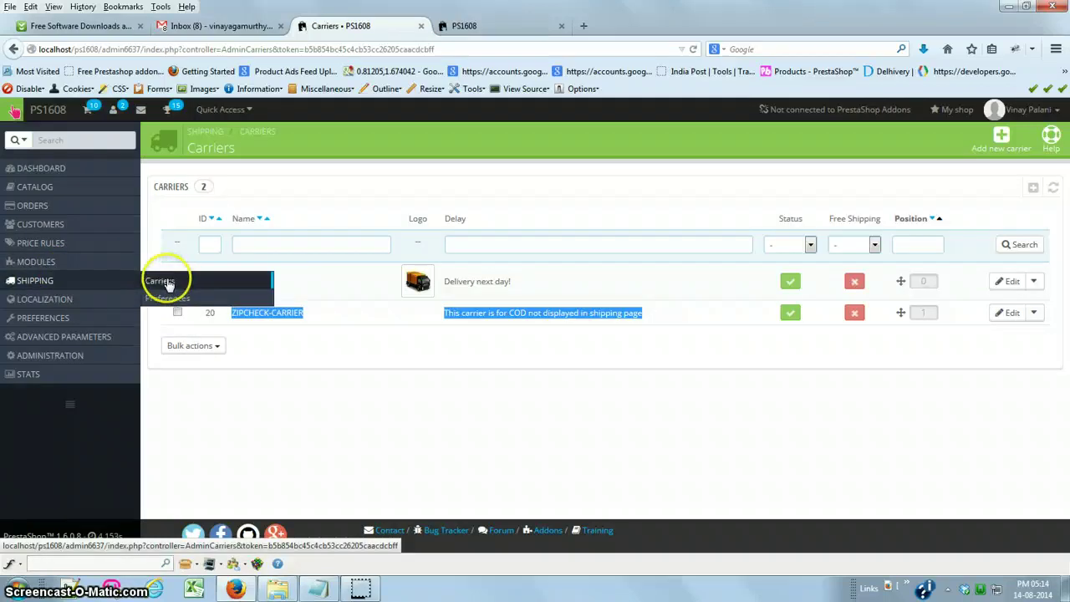
pyautogui.click(547, 441)
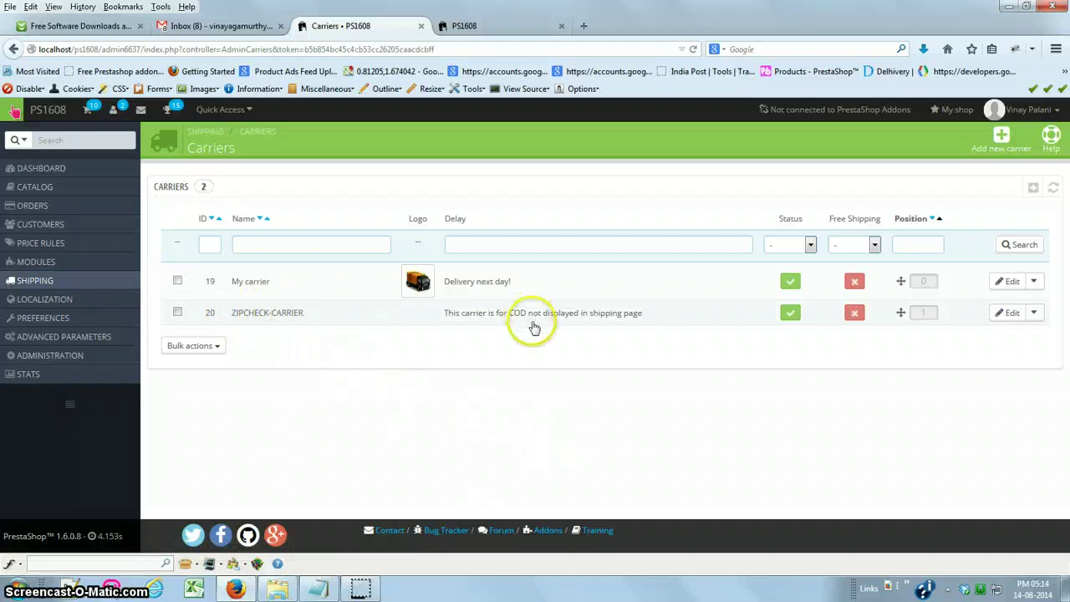
pyautogui.click(1010, 316)
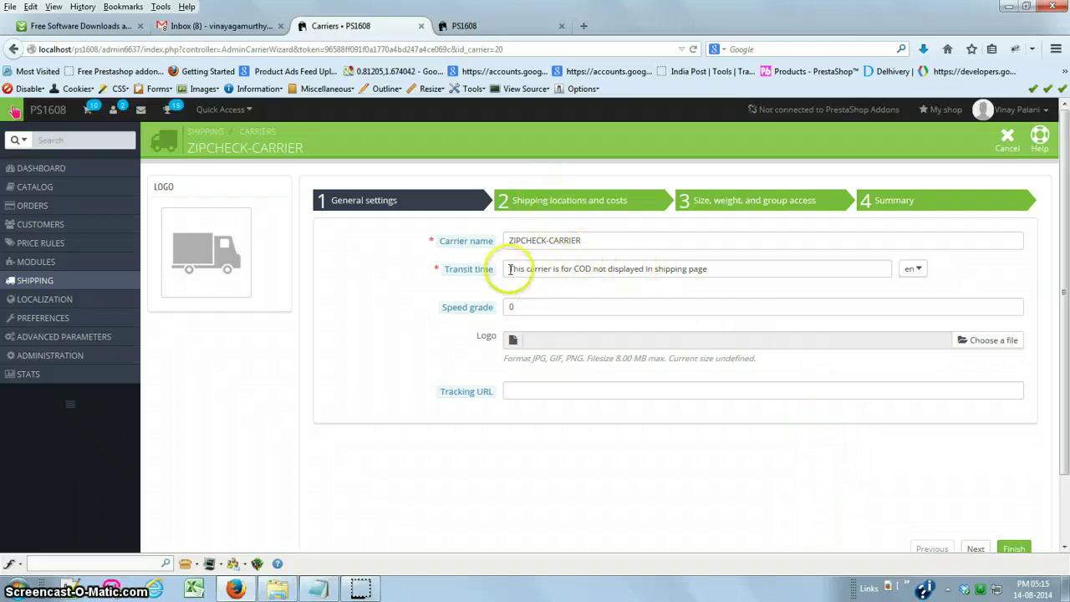
# Highlight the transit time note 'This carrier is for COD not displayed in shipping page'
pyautogui.moveTo(509, 269); pyautogui.dragTo(713, 268)
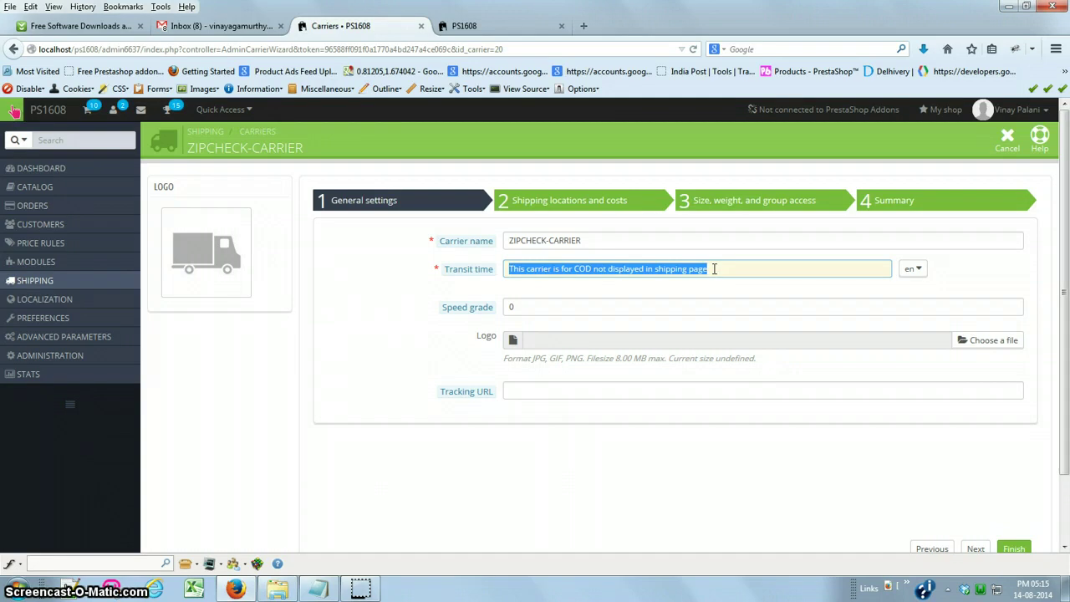
# On the shipping costs step, bill ZIPCHECK-CARRIER by total price with No tax
pyautogui.click(977, 547)
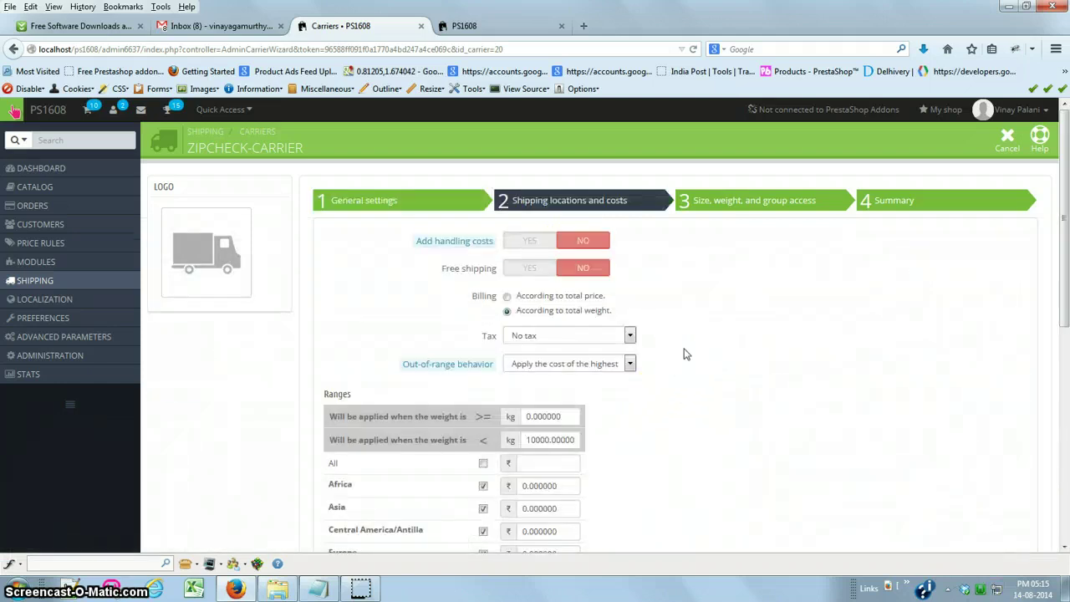
pyautogui.scroll(-2, 684, 355)
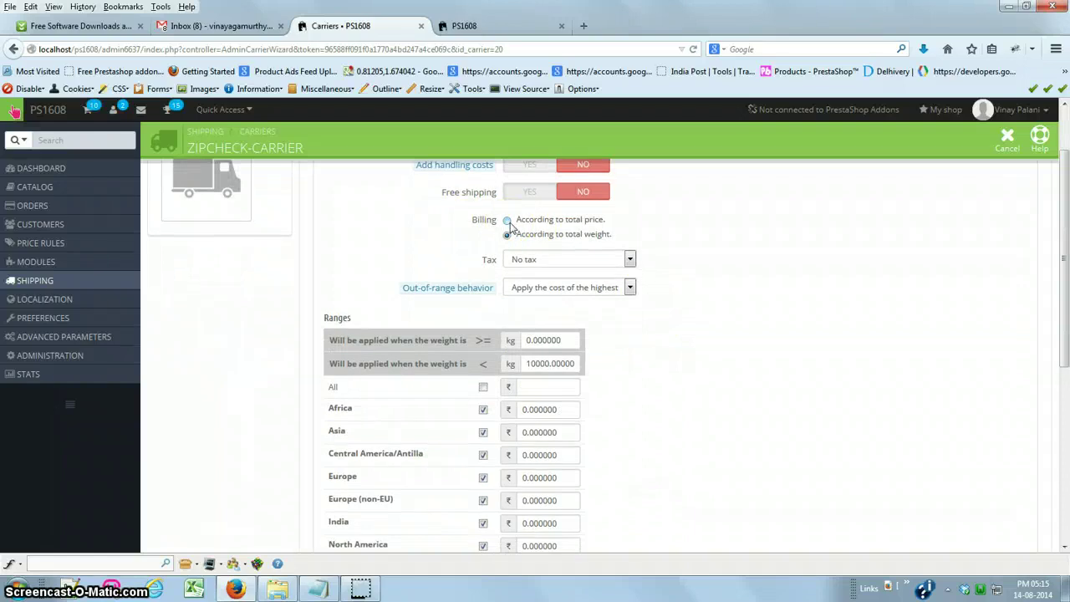
pyautogui.click(509, 221)
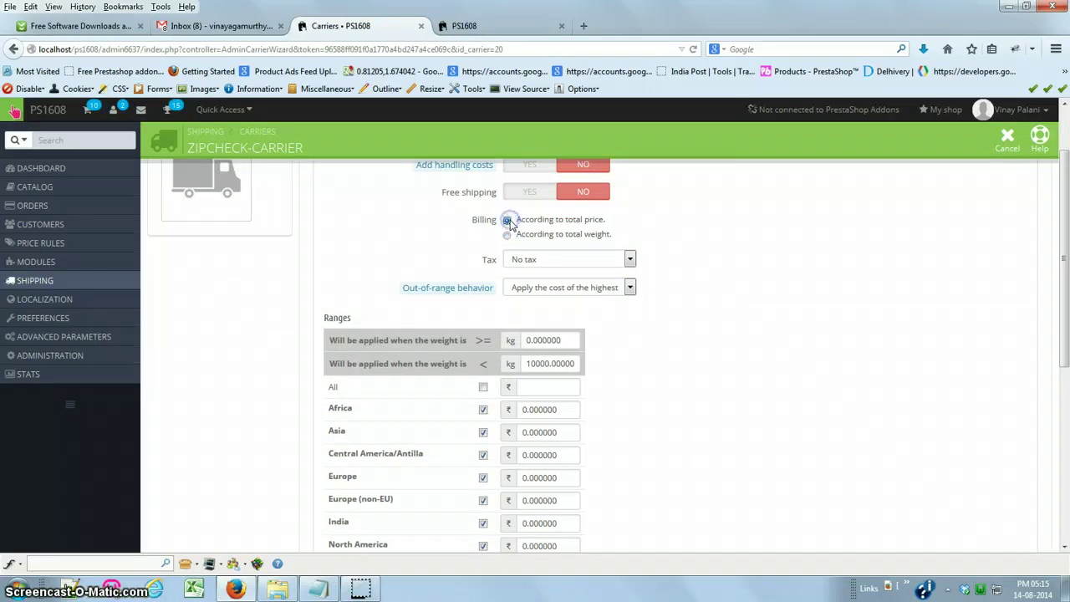
pyautogui.click(556, 260)
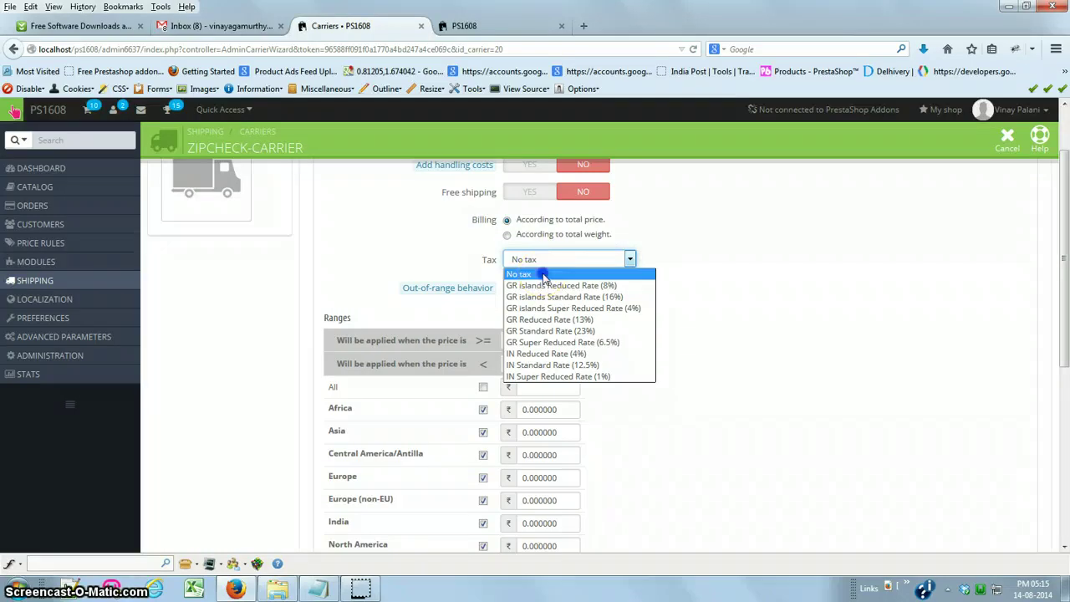
pyautogui.click(544, 276)
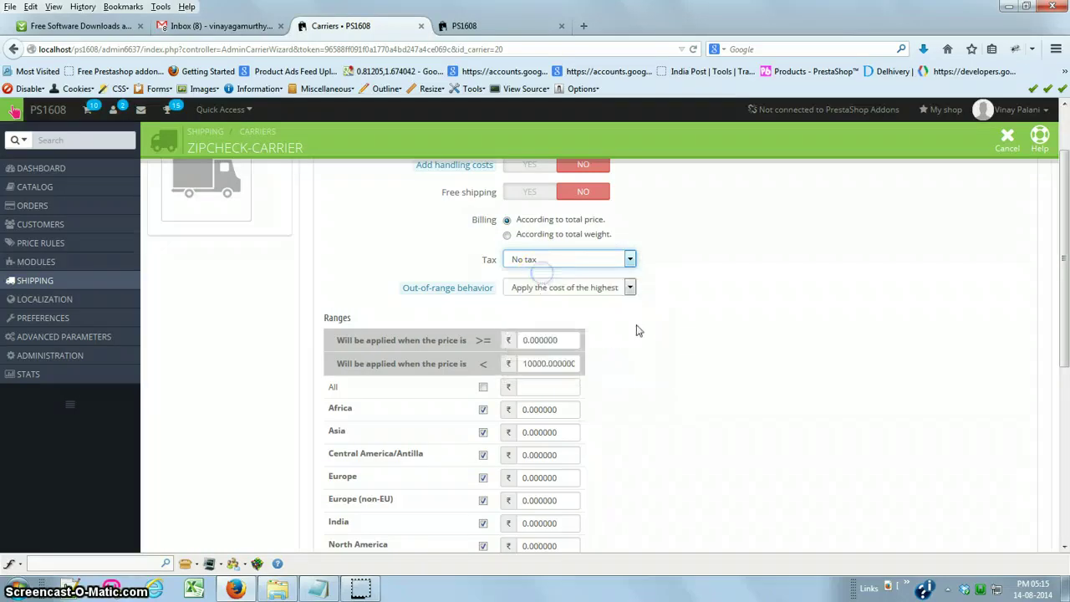
# Set the first price range to 0–2000 with a ₹20 fee for all zones
pyautogui.click(549, 364)
pyautogui.scroll(-2, 792, 385)
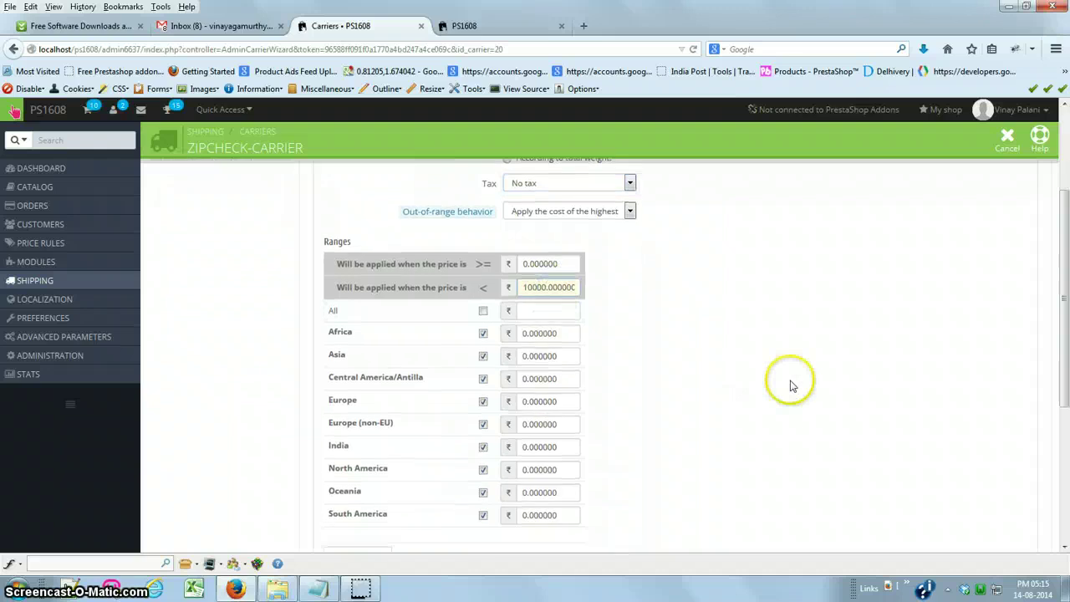
pyautogui.click(548, 287)
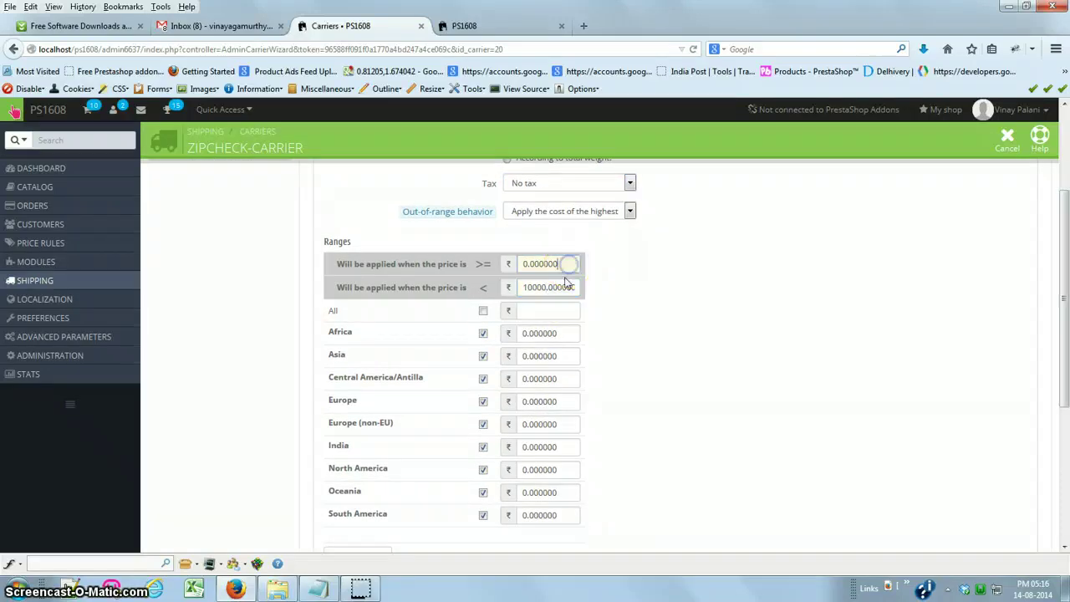
pyautogui.click(547, 287)
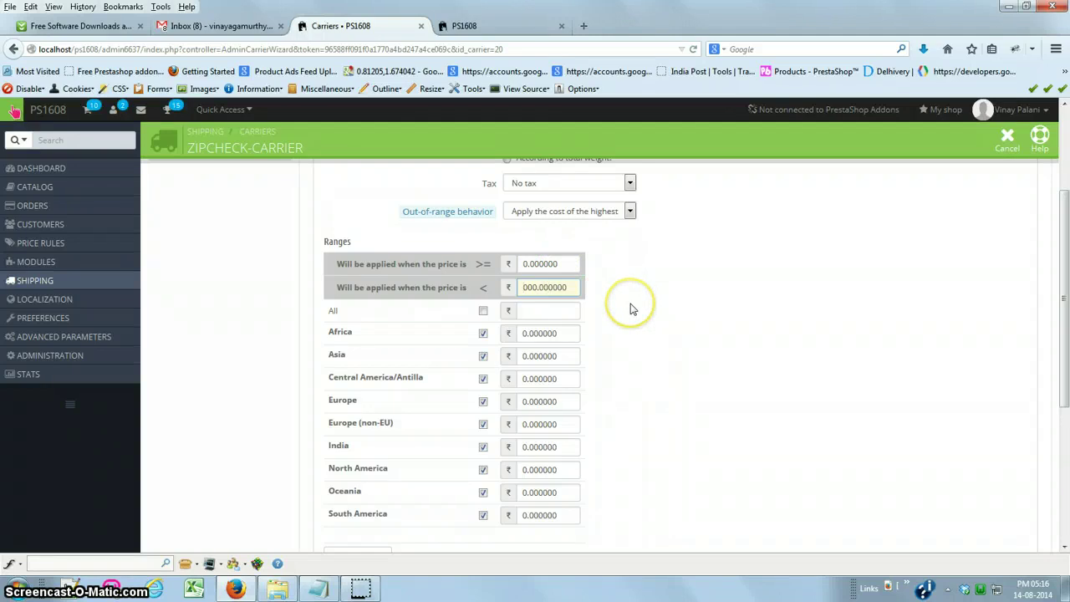
pyautogui.write('2')
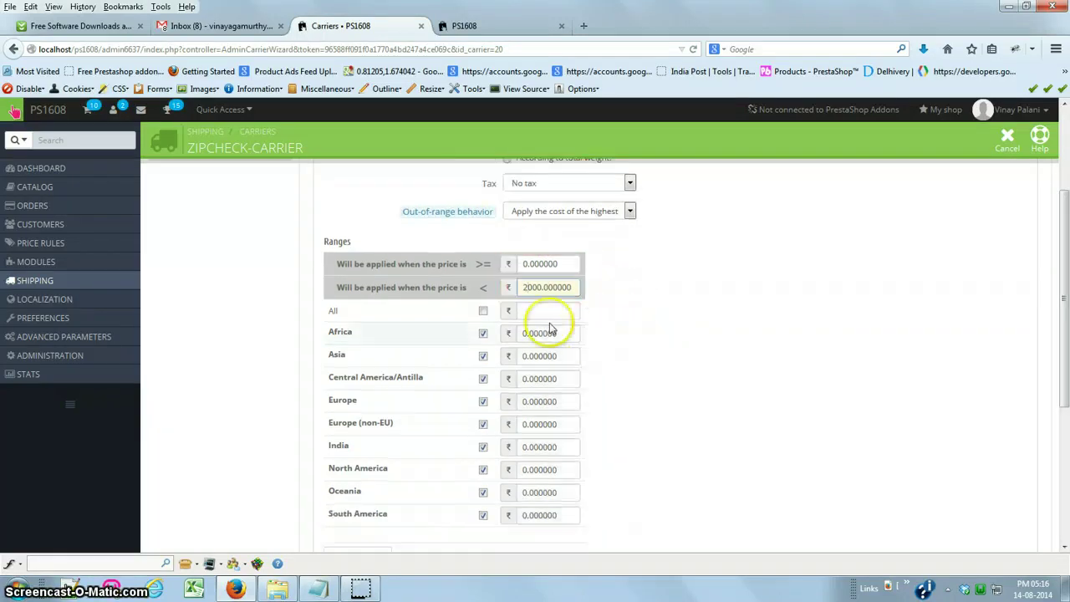
pyautogui.click(549, 315)
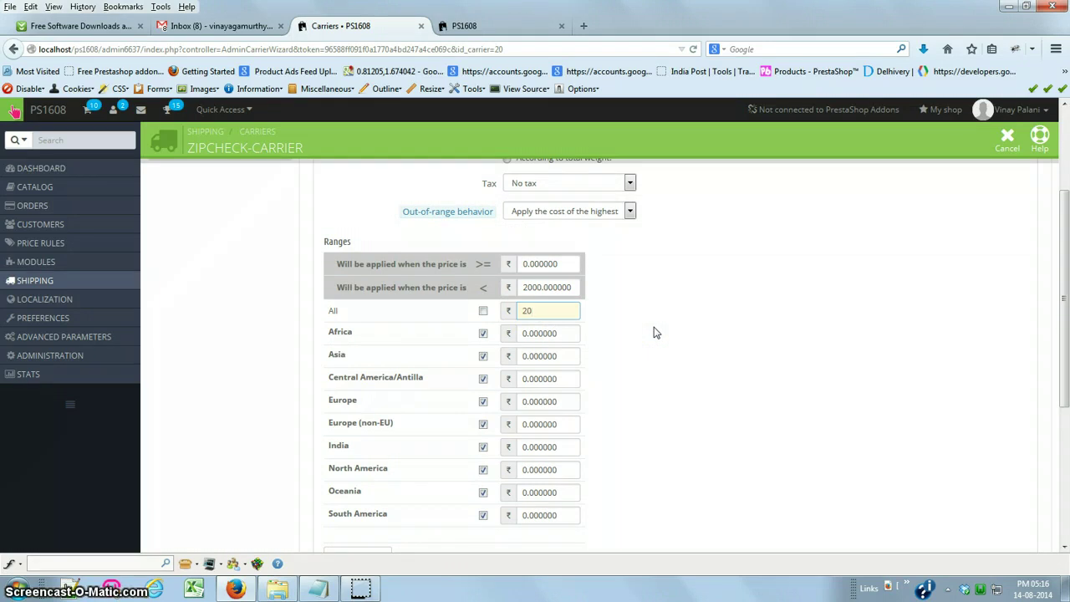
pyautogui.click(654, 334)
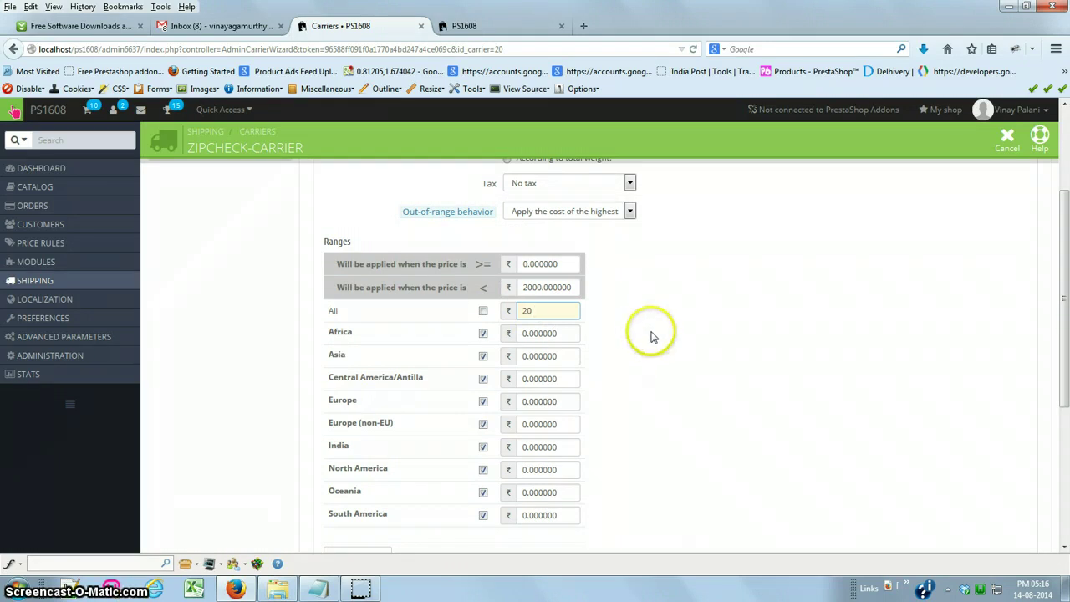
pyautogui.click(653, 335)
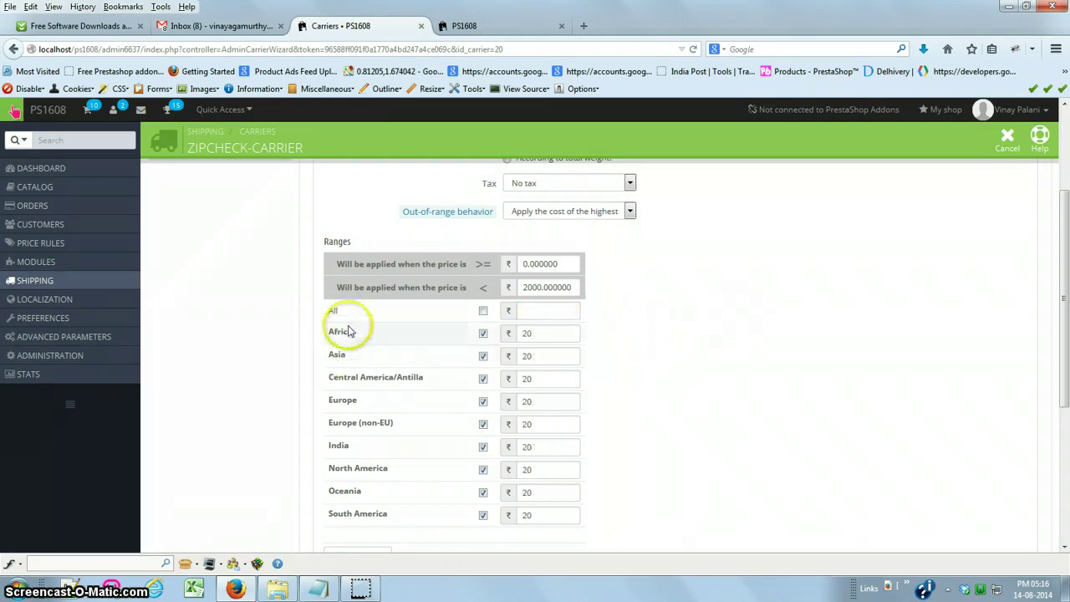
# Add a second range 2000–4000 with a ₹25 fee for all zones and finish
pyautogui.scroll(-2, 664, 433)
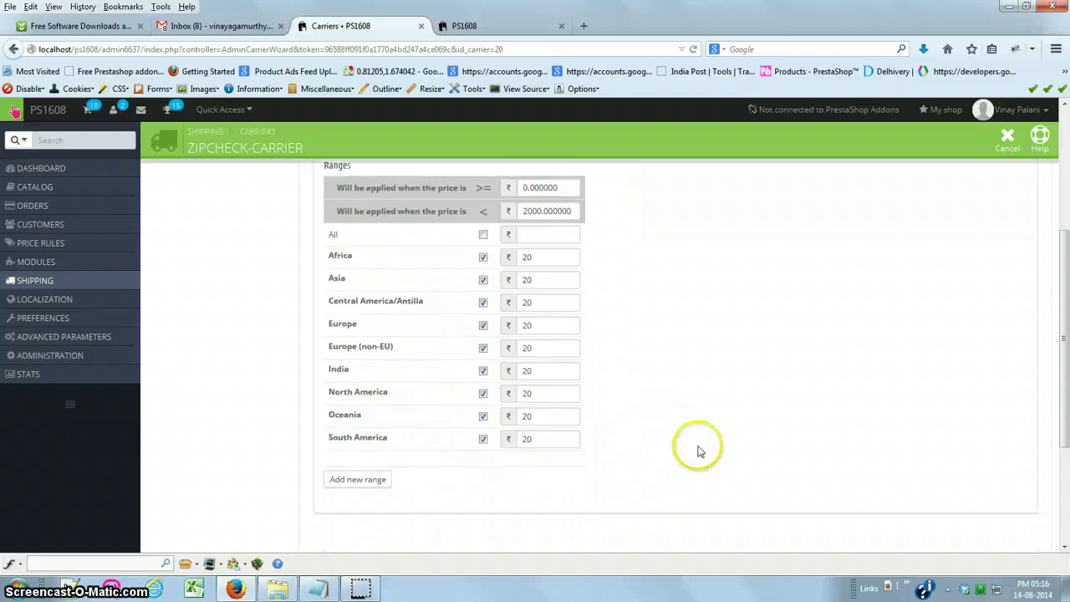
pyautogui.click(360, 482)
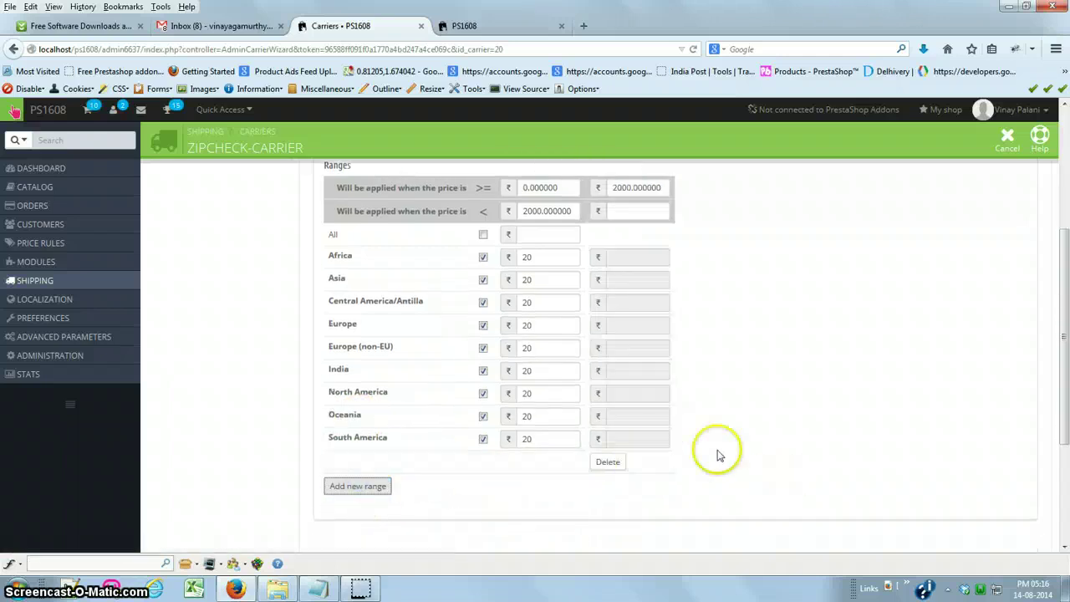
pyautogui.scroll(2, 719, 439)
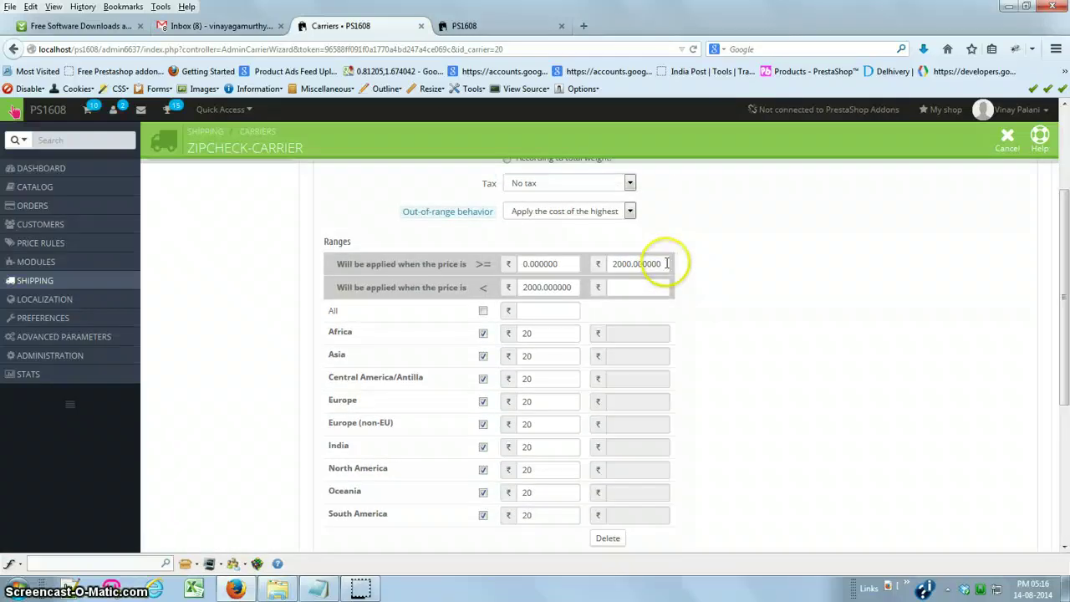
pyautogui.click(625, 291)
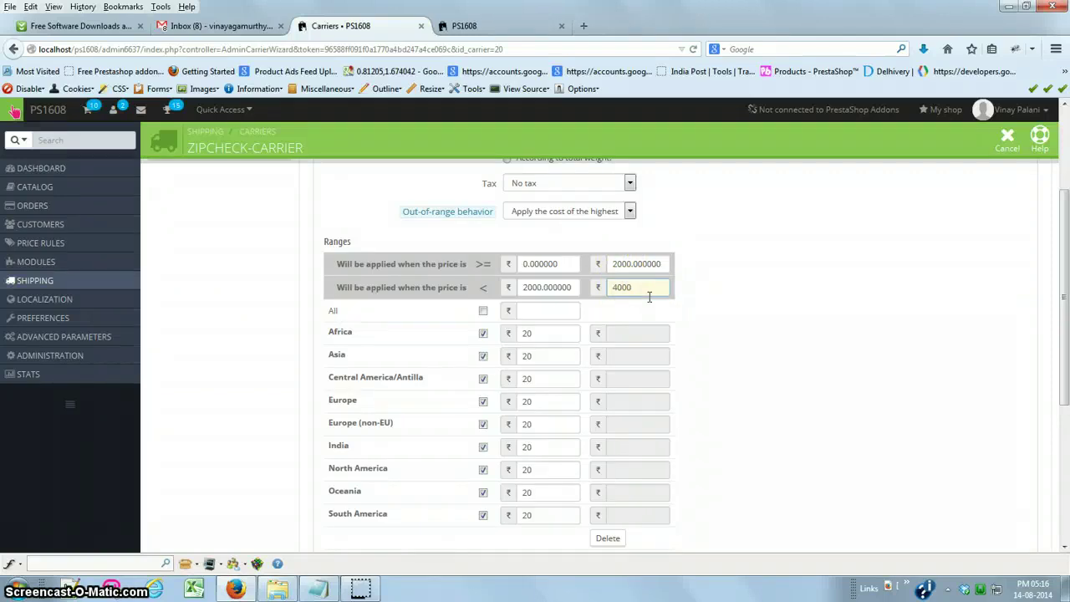
pyautogui.click(623, 310)
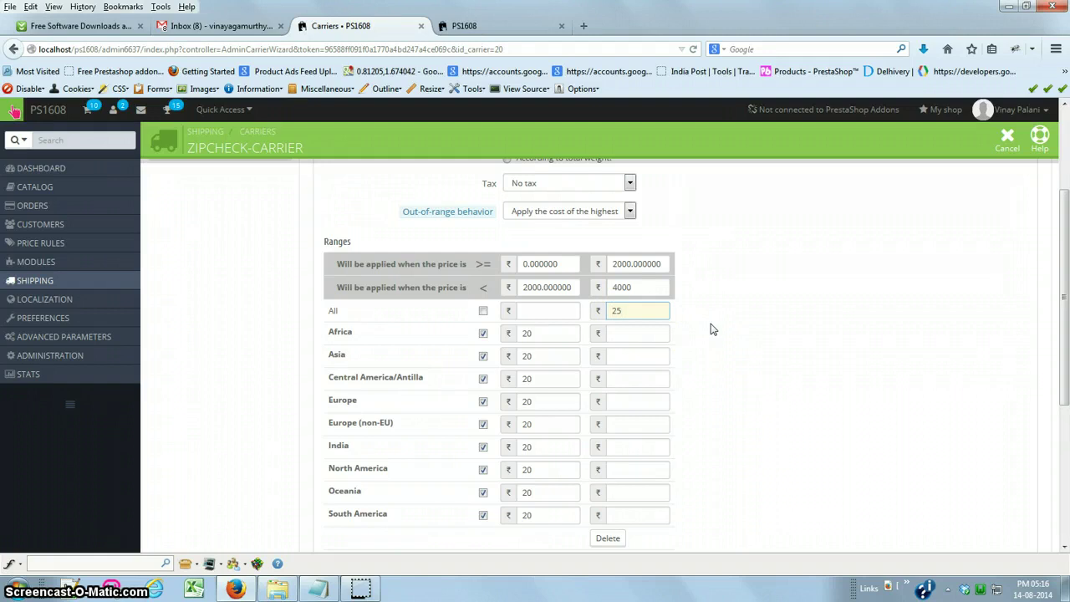
pyautogui.click(712, 331)
pyautogui.scroll(-3, 721, 341)
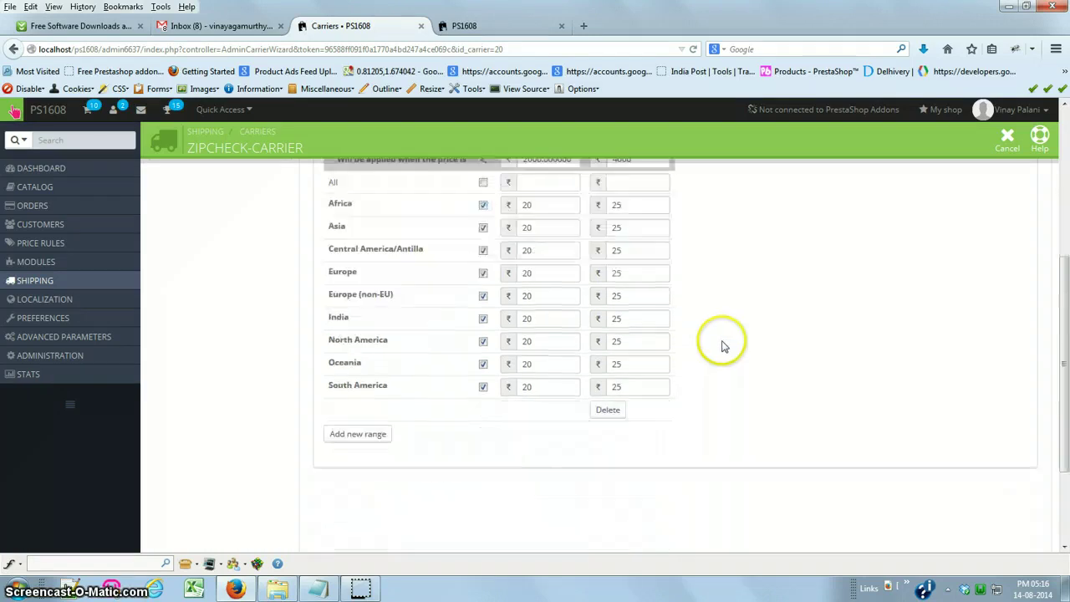
pyautogui.scroll(2, 947, 494)
pyautogui.scroll(-2, 953, 485)
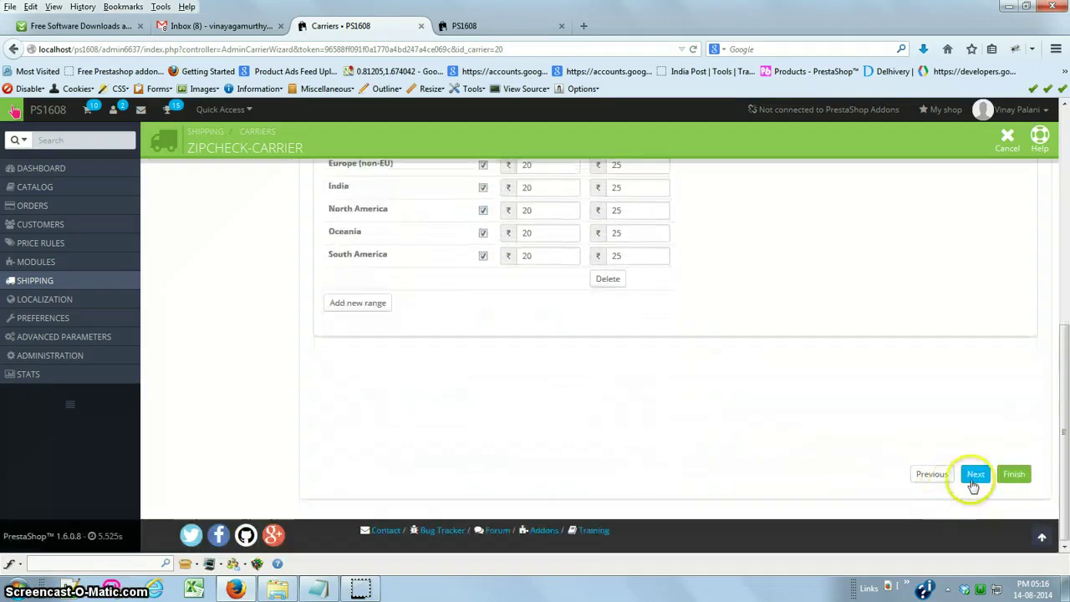
pyautogui.click(1013, 475)
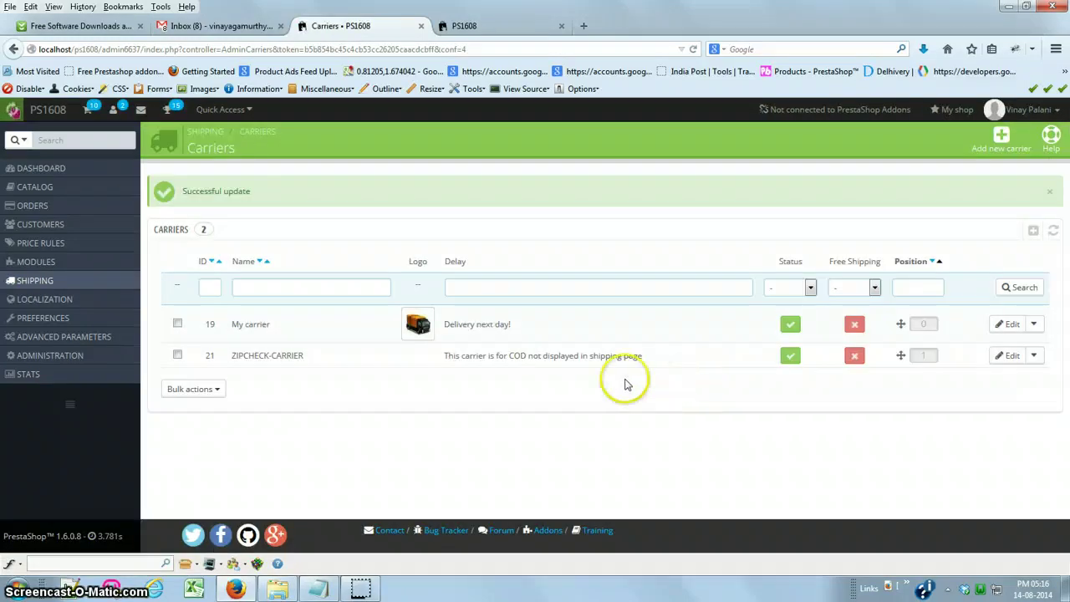
# Select the ZIPCHECK-CARRIER delay description text in the Carriers list
pyautogui.click(440, 357)
pyautogui.moveTo(440, 357); pyautogui.dragTo(645, 366)
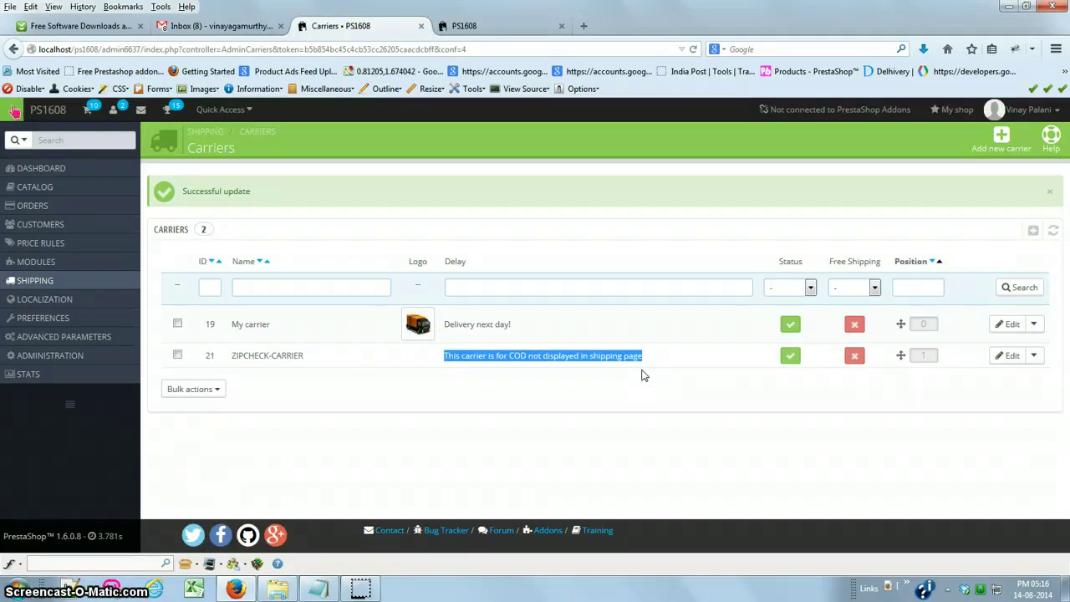
pyautogui.rightClick(635, 378)
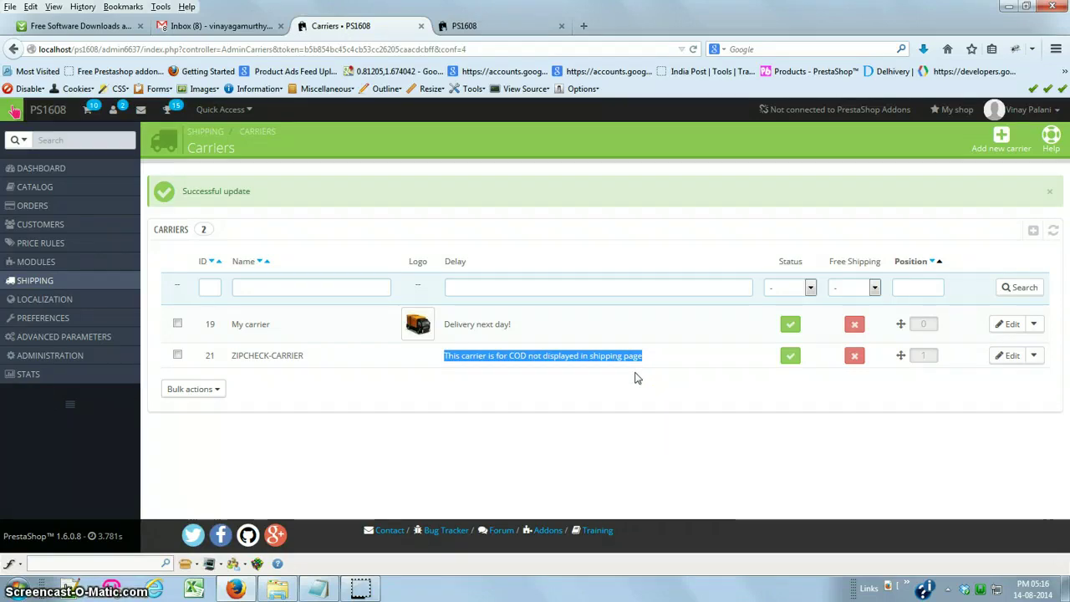
pyautogui.rightClick(633, 380)
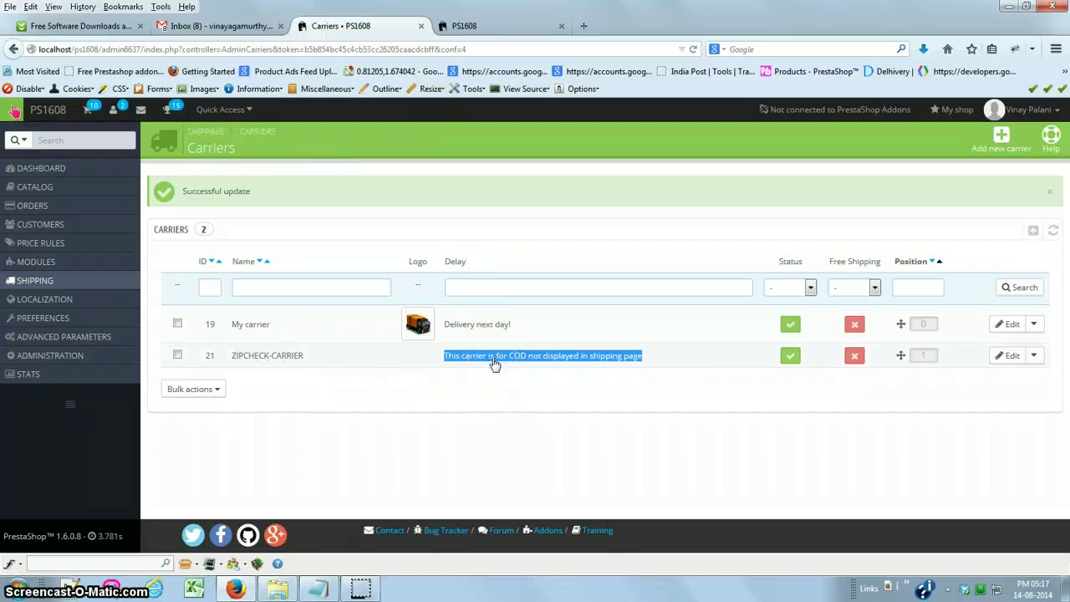
# Switch to the PS1608 storefront tab and scroll down to the product tiles
pyautogui.click(492, 26)
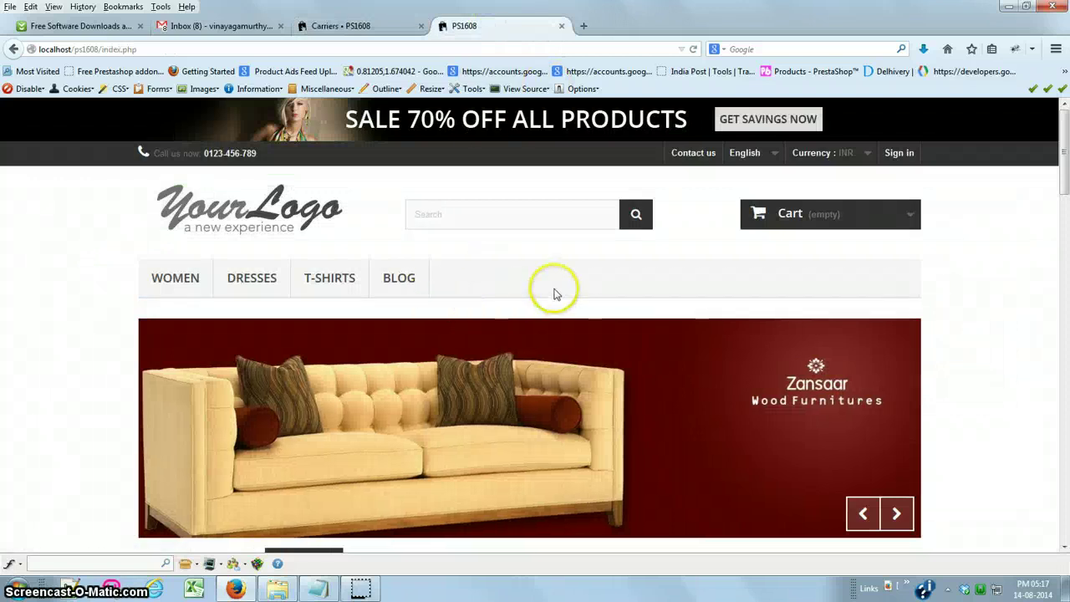
pyautogui.scroll(-3, 554, 292)
pyautogui.scroll(-3, 554, 292)
pyautogui.moveTo(490, 284)
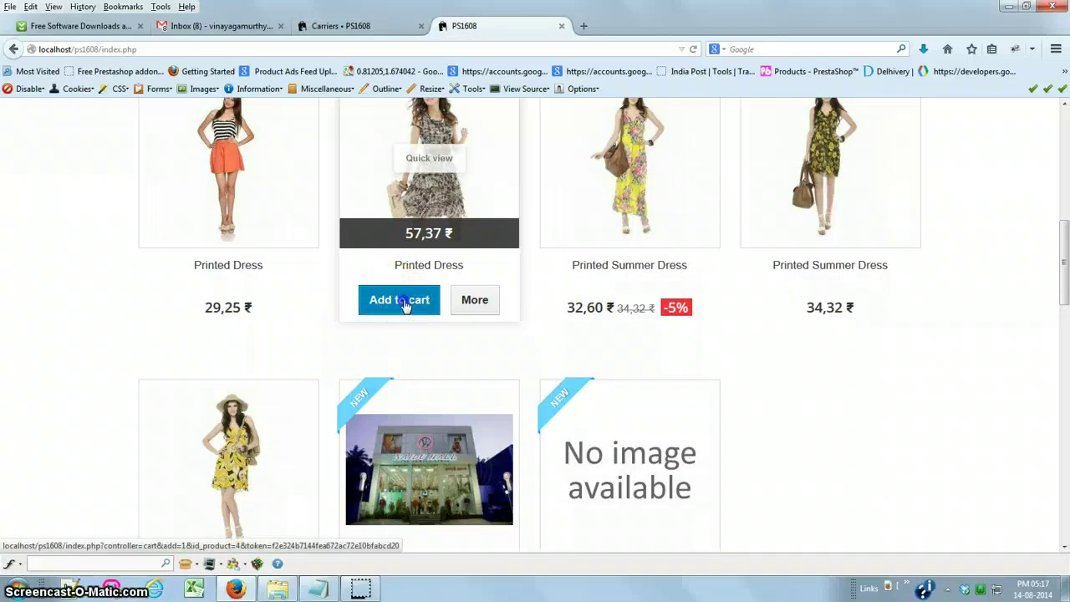
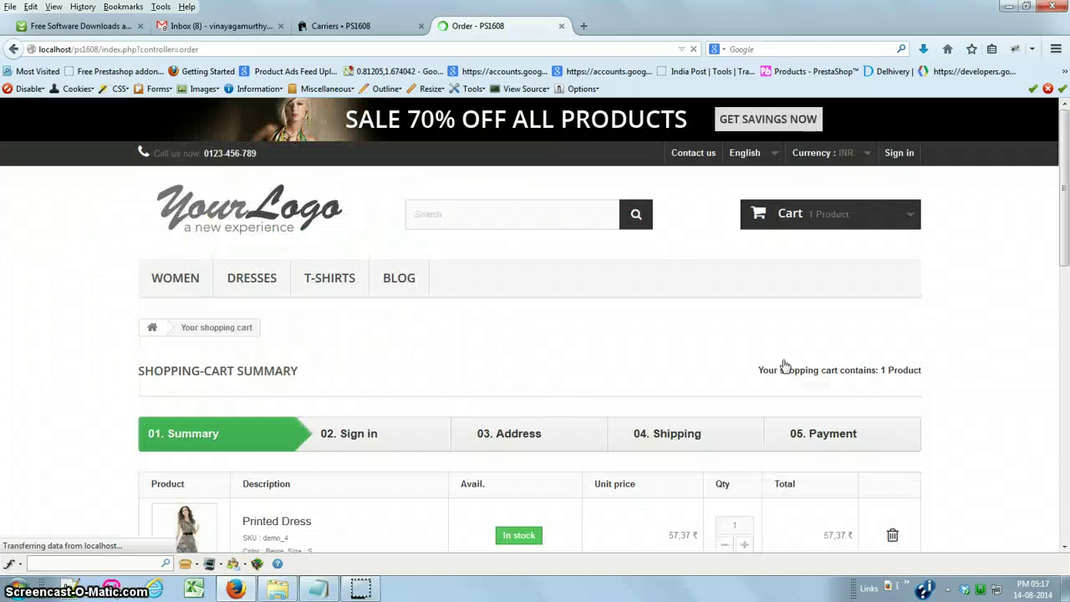
# Open the shopping-cart summary showing the Printed Dress (Beige, S) totalling 68,37 ₹
pyautogui.click(694, 306)
# Proceed from the cart summary to the checkout sign-in step
pyautogui.scroll(-5, 694, 305)
pyautogui.scroll(-2, 694, 306)
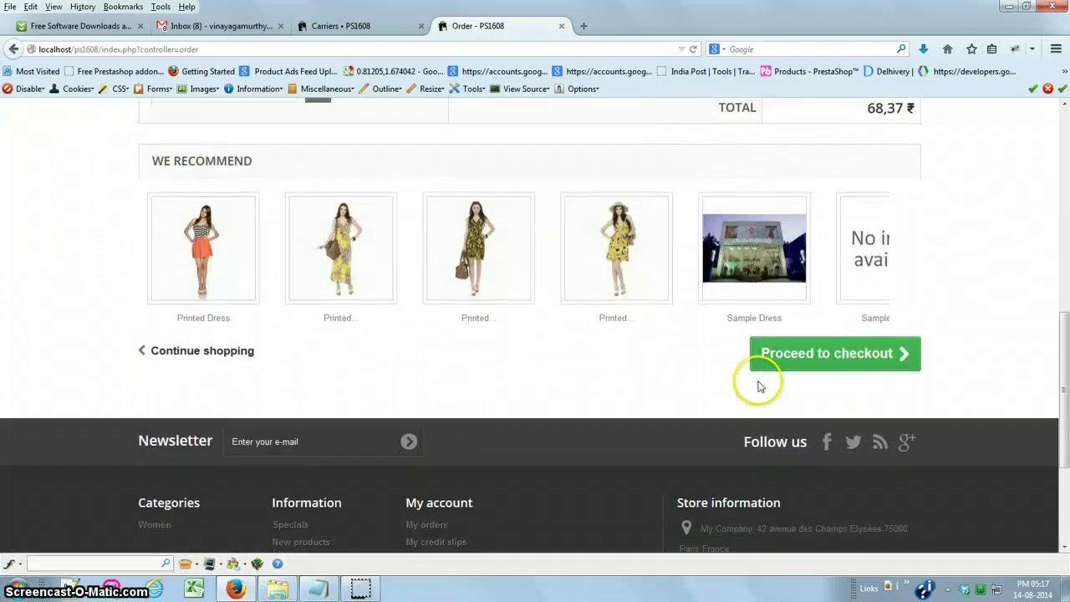
pyautogui.click(826, 354)
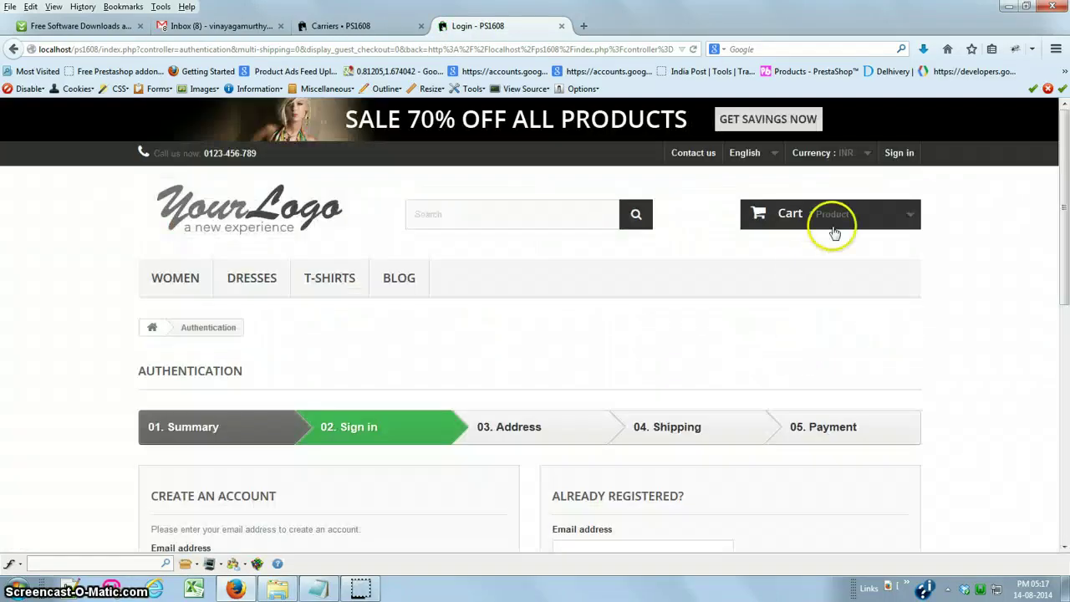
pyautogui.moveTo(824, 215)
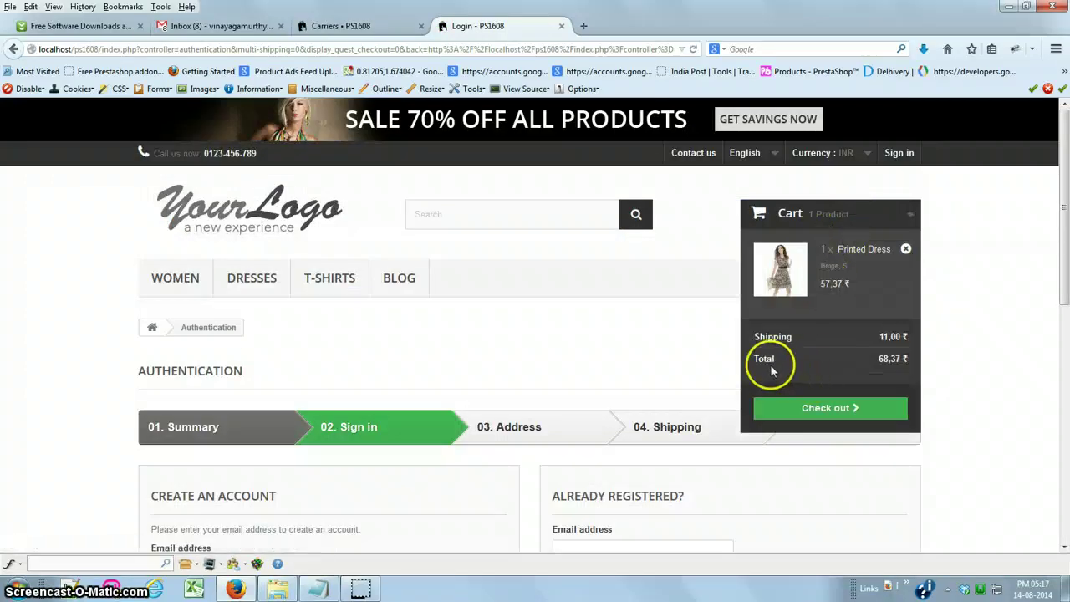
pyautogui.click(771, 334)
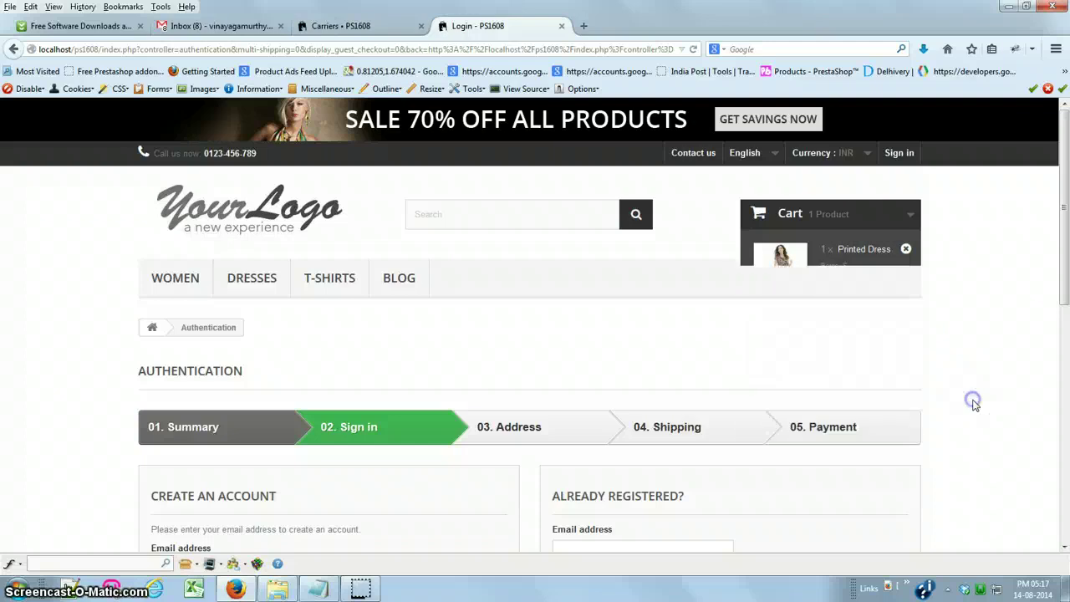
pyautogui.scroll(-5, 609, 313)
# Sign in under Already Registered with the customer's email and password
pyautogui.click(598, 322)
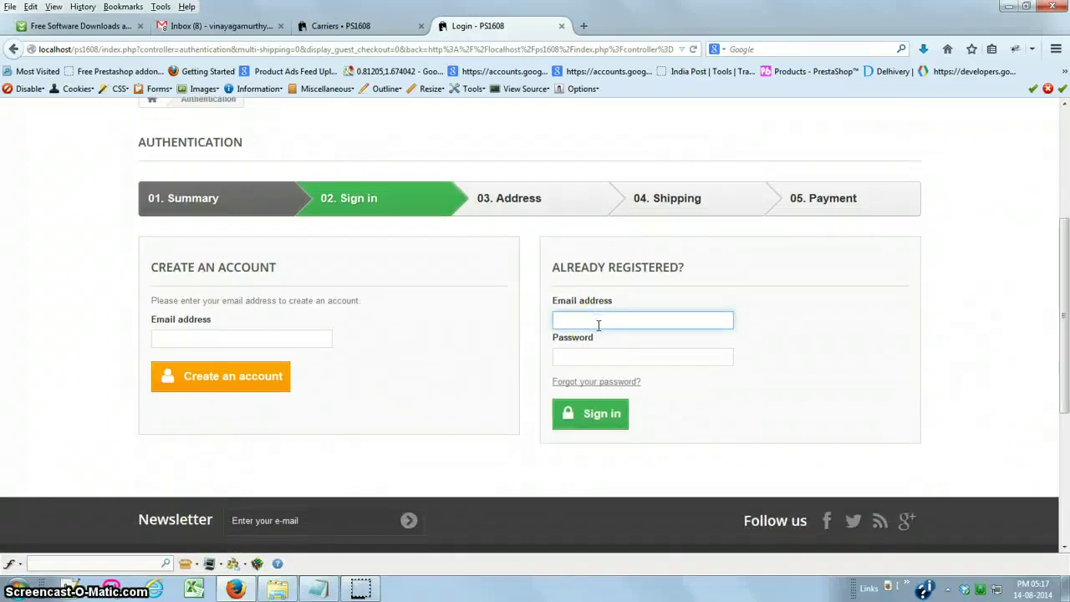
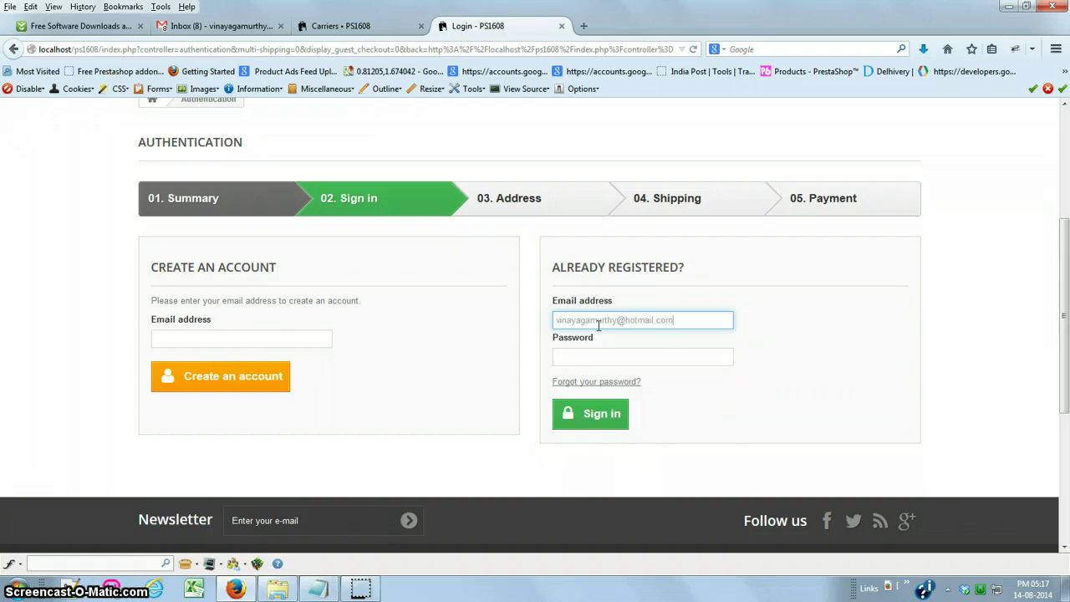
pyautogui.press('Tab')
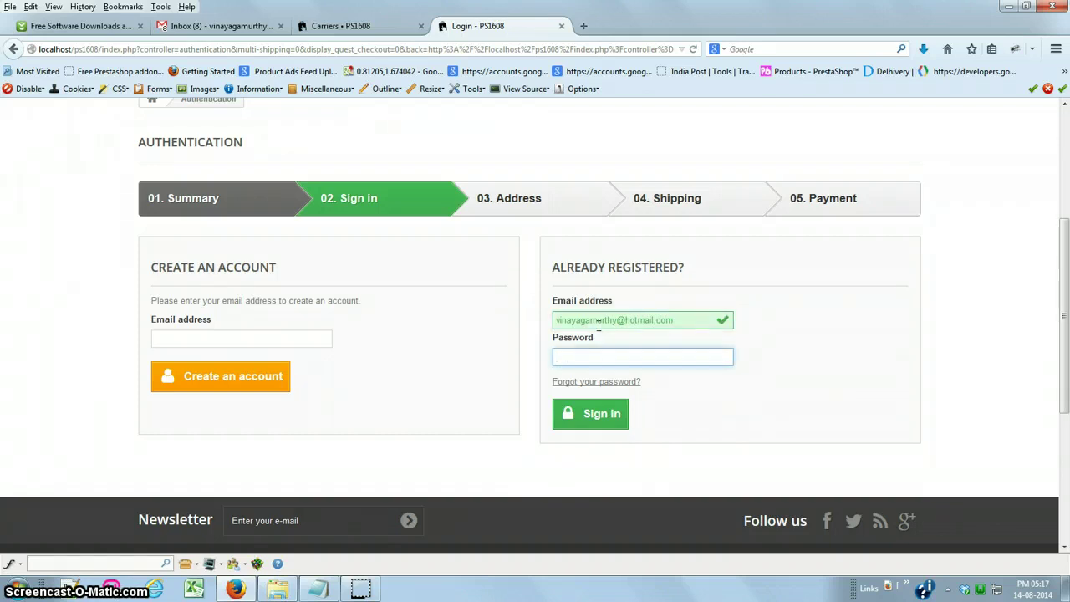
pyautogui.write('•••••••••')
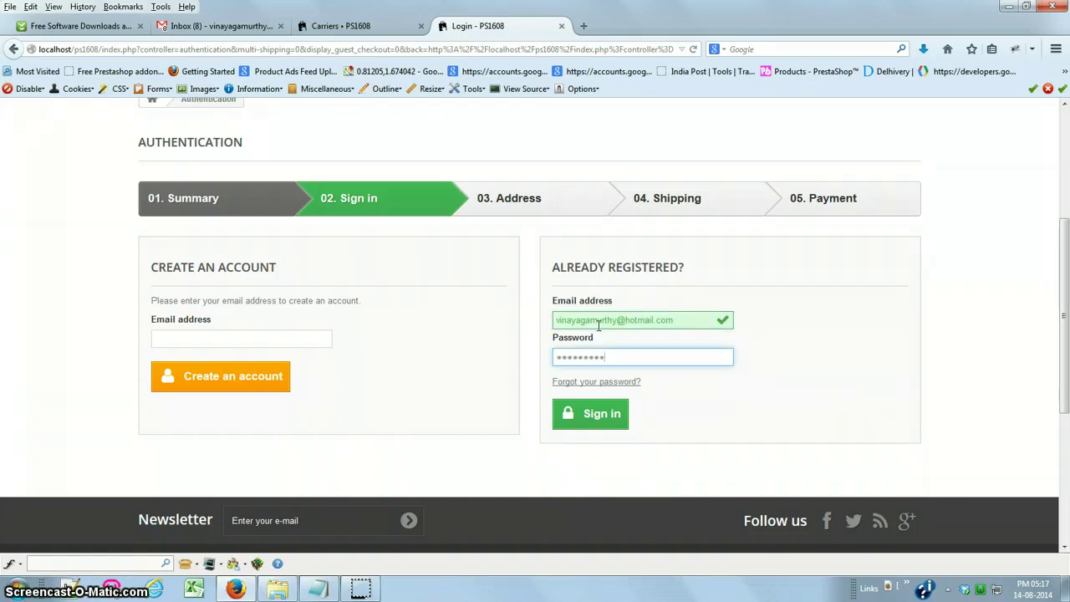
pyautogui.press('Return')
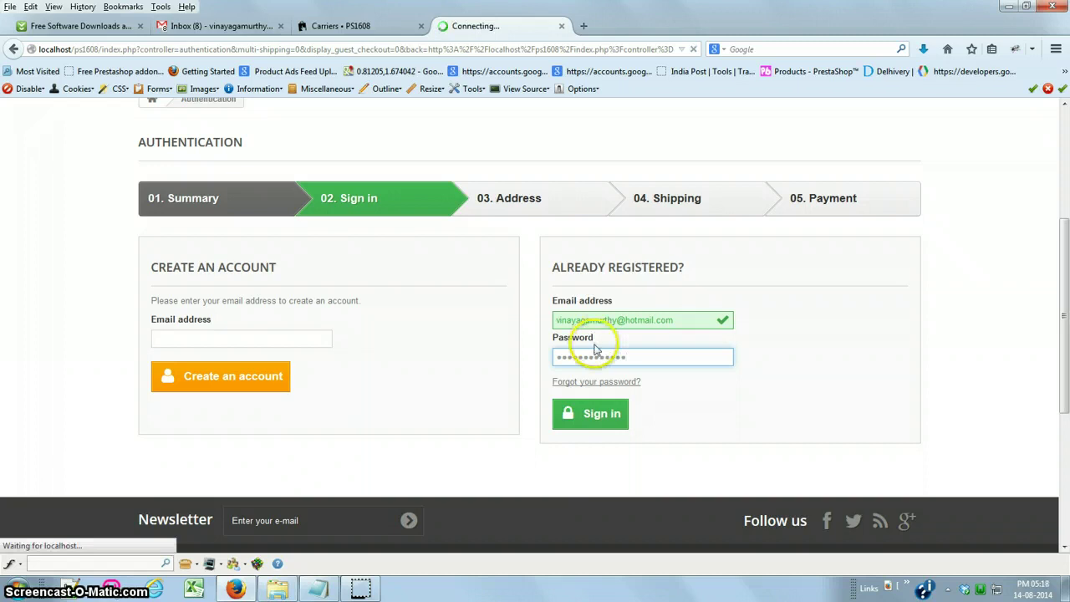
pyautogui.click(583, 356)
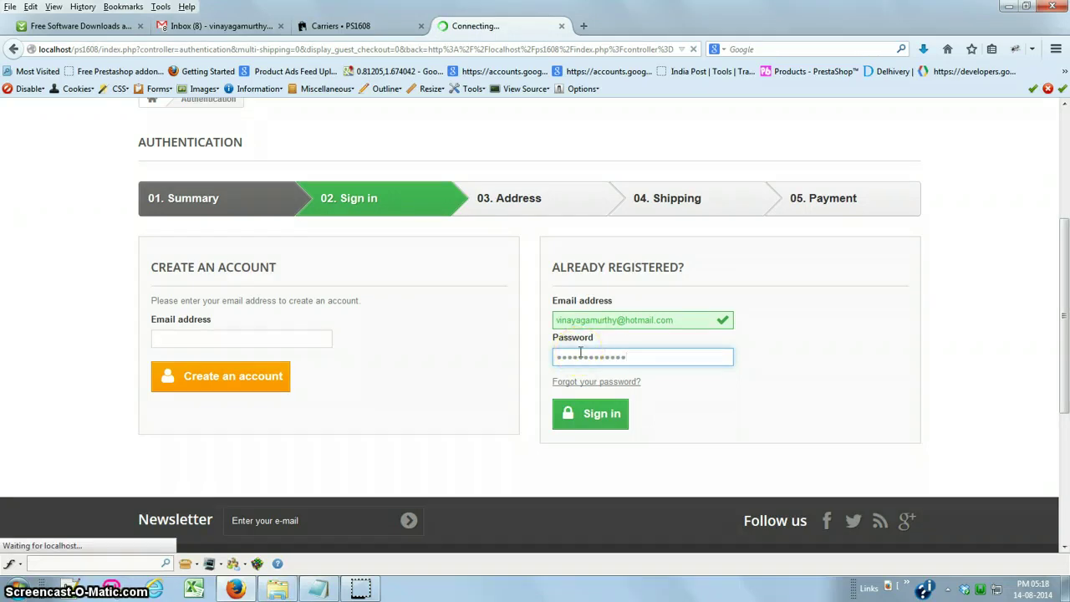
# Pass the Addresses step, accept the terms of service with the 11,00 ₹ next-day carrier, and reach Payment
pyautogui.scroll(-4, 581, 355)
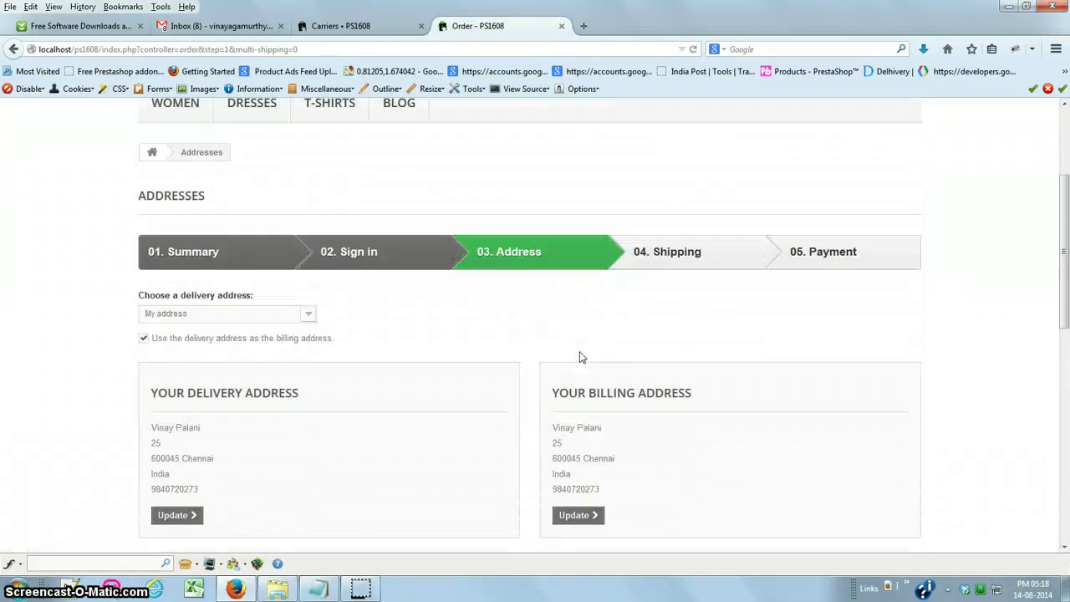
pyautogui.scroll(-10, 580, 351)
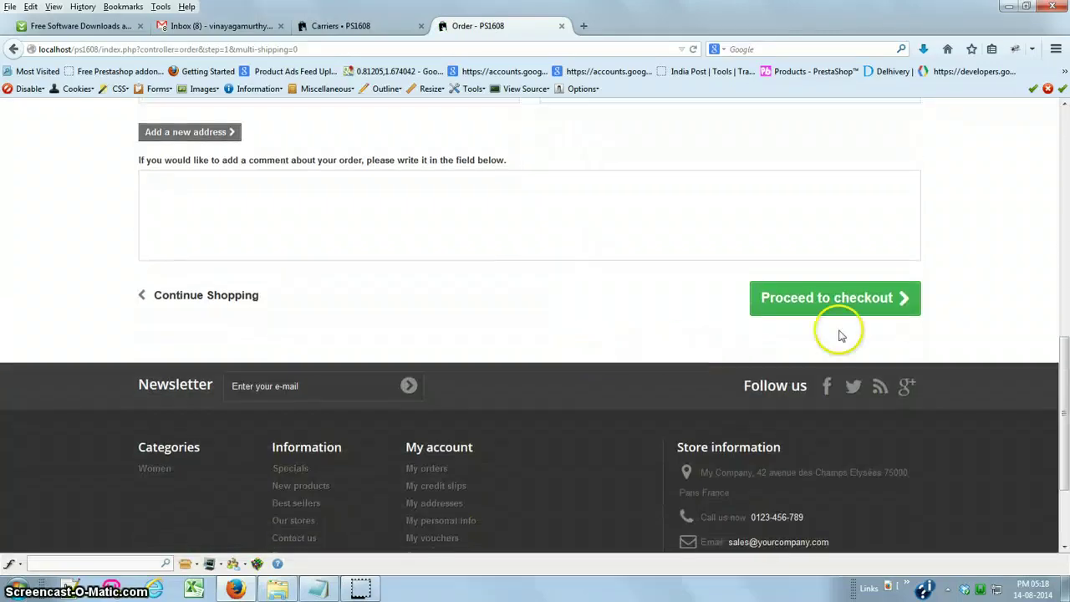
pyautogui.click(827, 302)
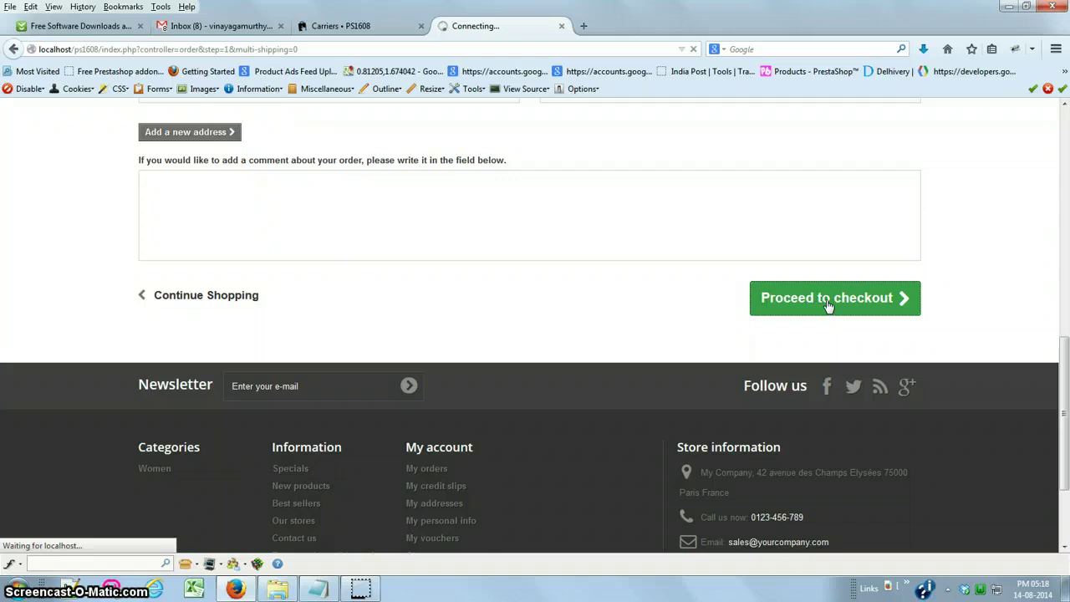
pyautogui.scroll(-7, 809, 306)
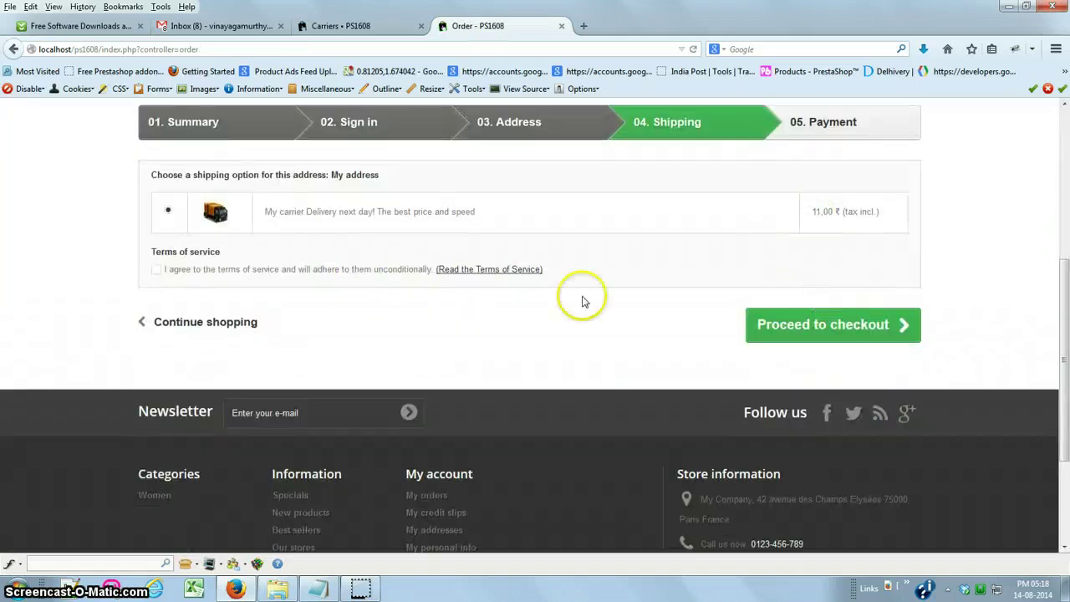
pyautogui.click(158, 269)
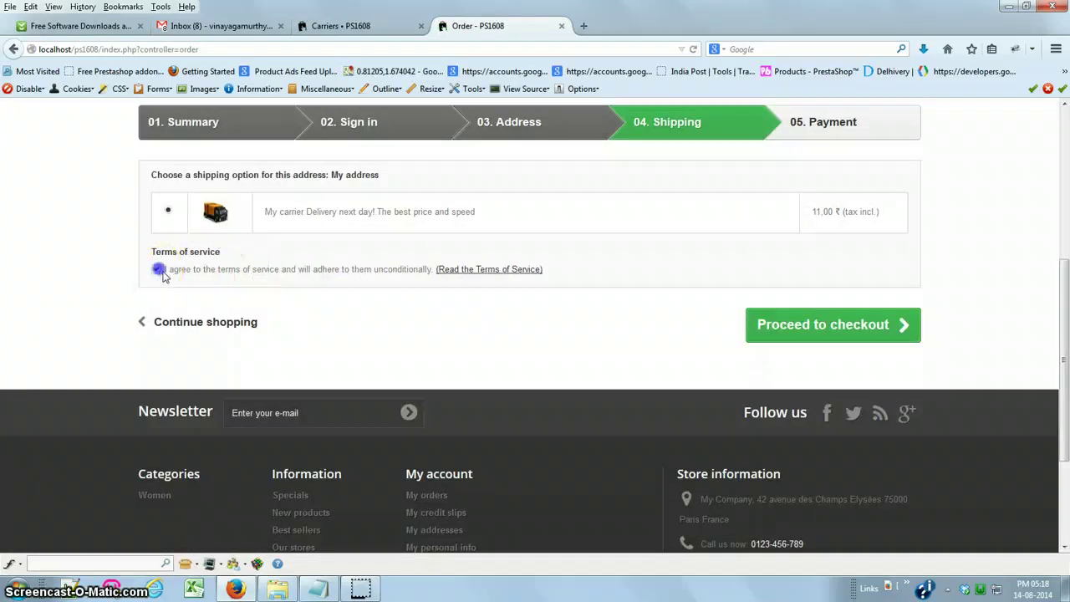
pyautogui.click(799, 327)
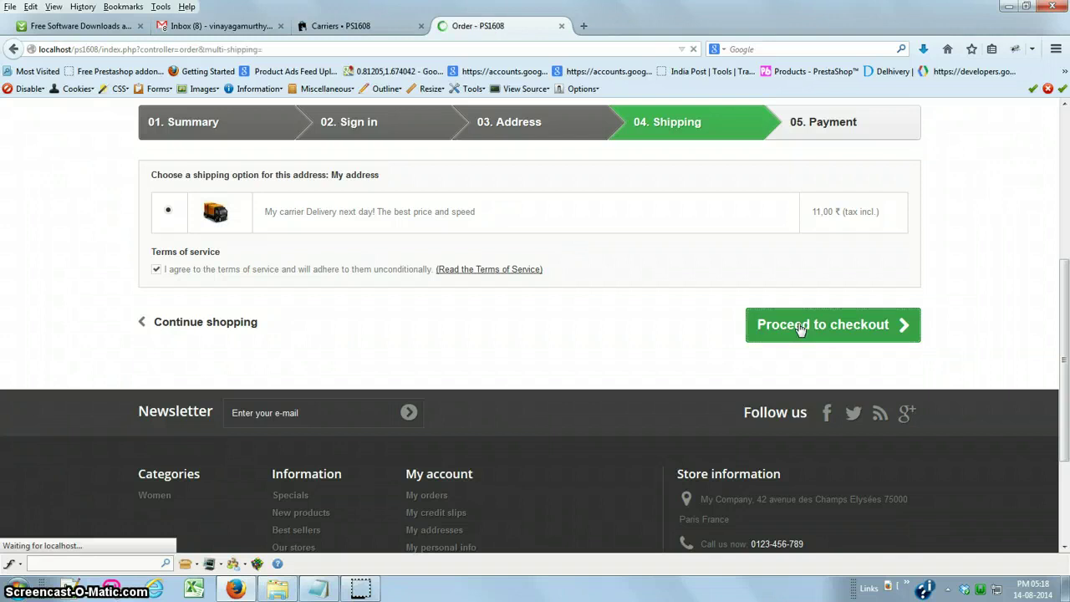
pyautogui.scroll(-3, 799, 329)
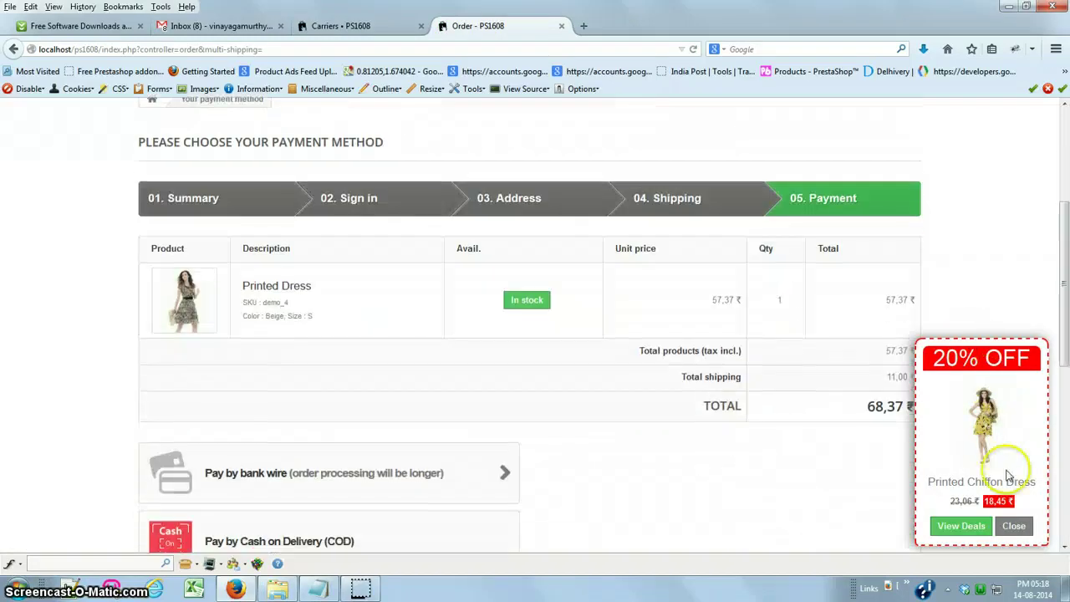
# Dismiss the 20% OFF popup and review the product row and order totals
pyautogui.click(1014, 526)
pyautogui.scroll(-6, 595, 351)
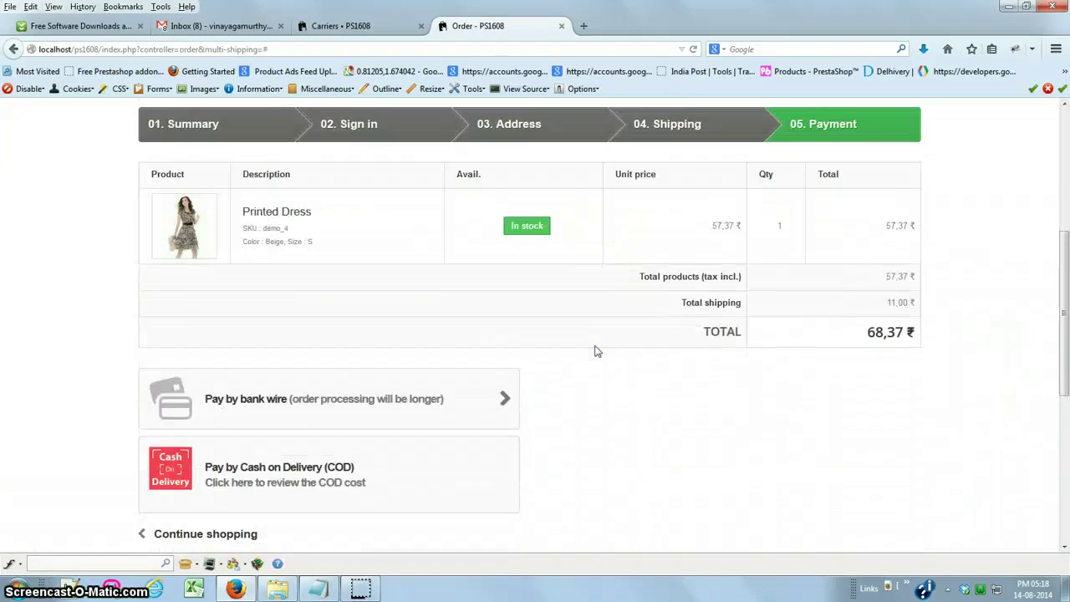
pyautogui.scroll(-3, 594, 351)
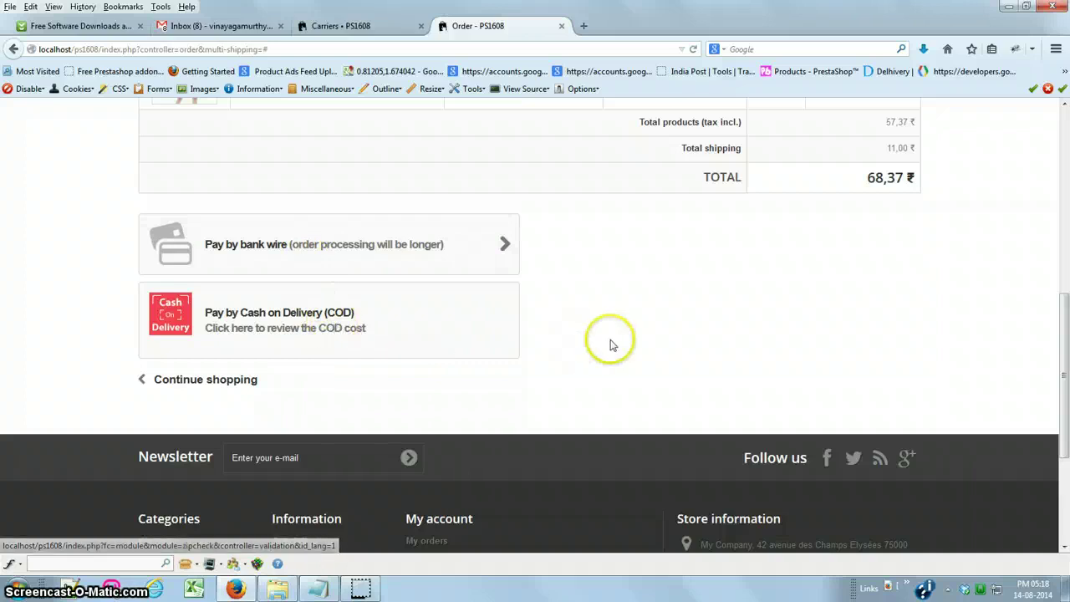
pyautogui.scroll(3, 611, 346)
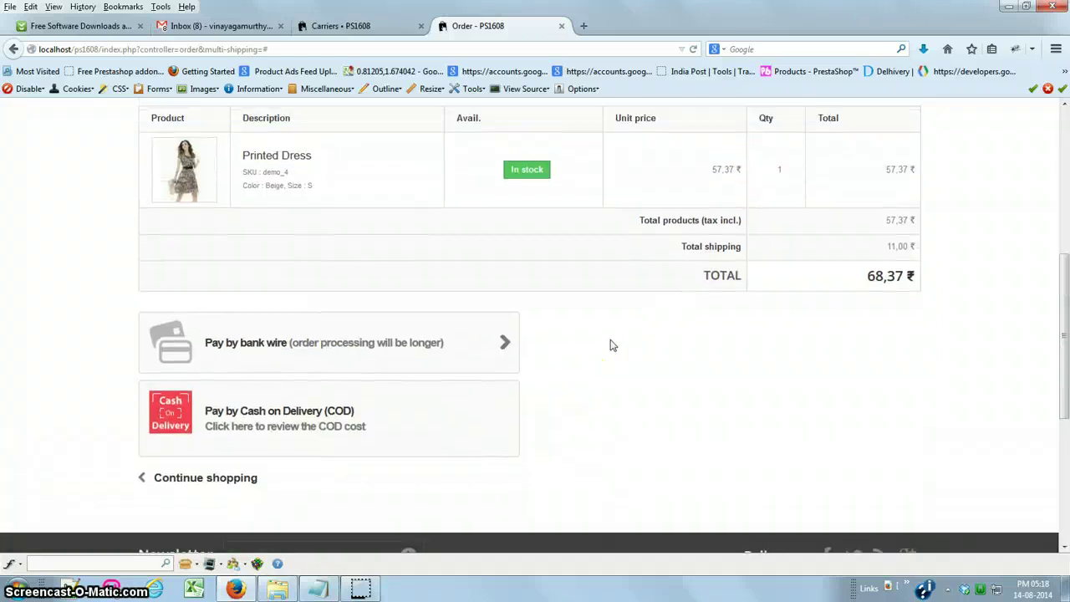
pyautogui.click(681, 351)
pyautogui.moveTo(944, 346); pyautogui.dragTo(597, 186)
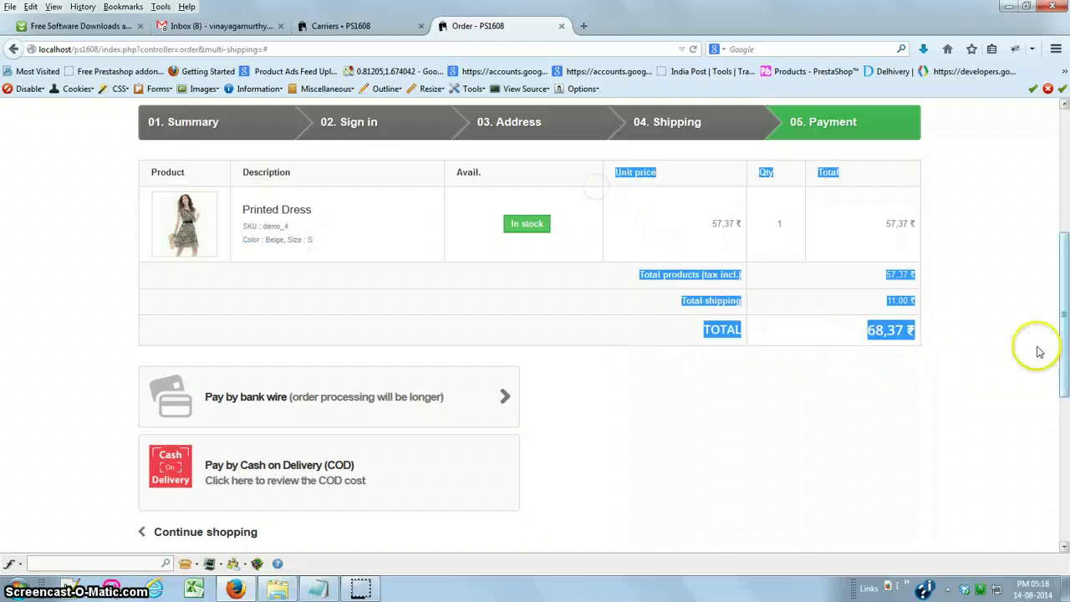
pyautogui.click(1015, 343)
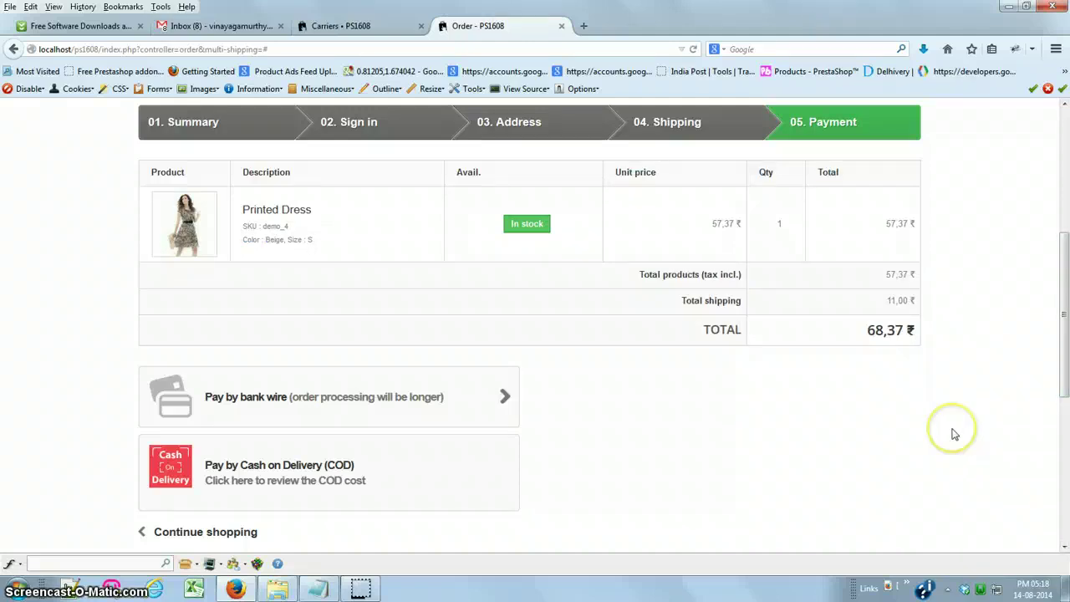
# Choose Pay by Cash on Delivery (COD) as the payment method
pyautogui.scroll(3, 954, 433)
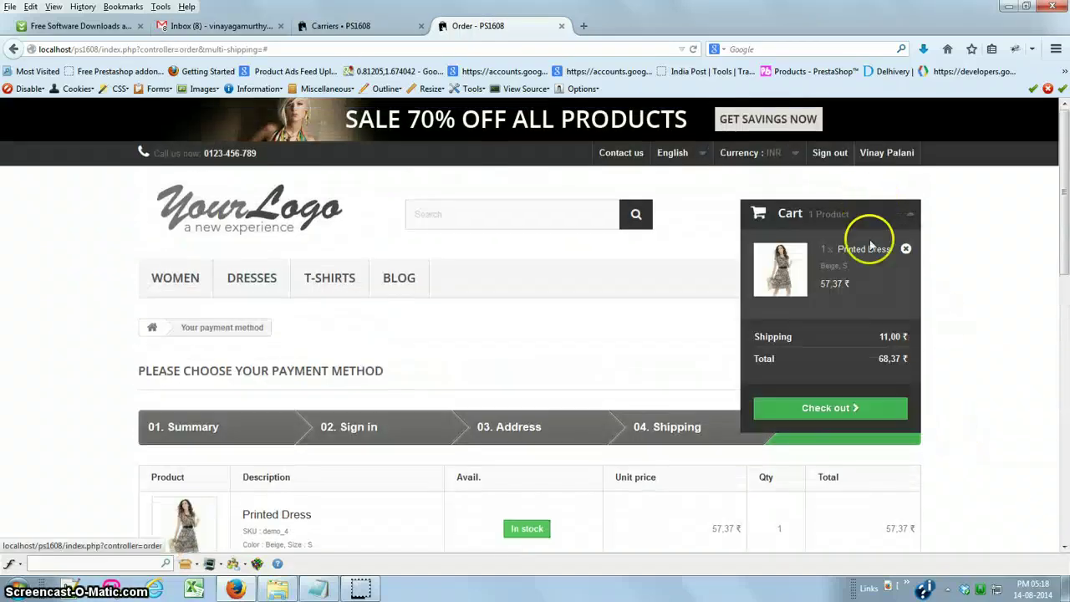
pyautogui.scroll(-5, 918, 346)
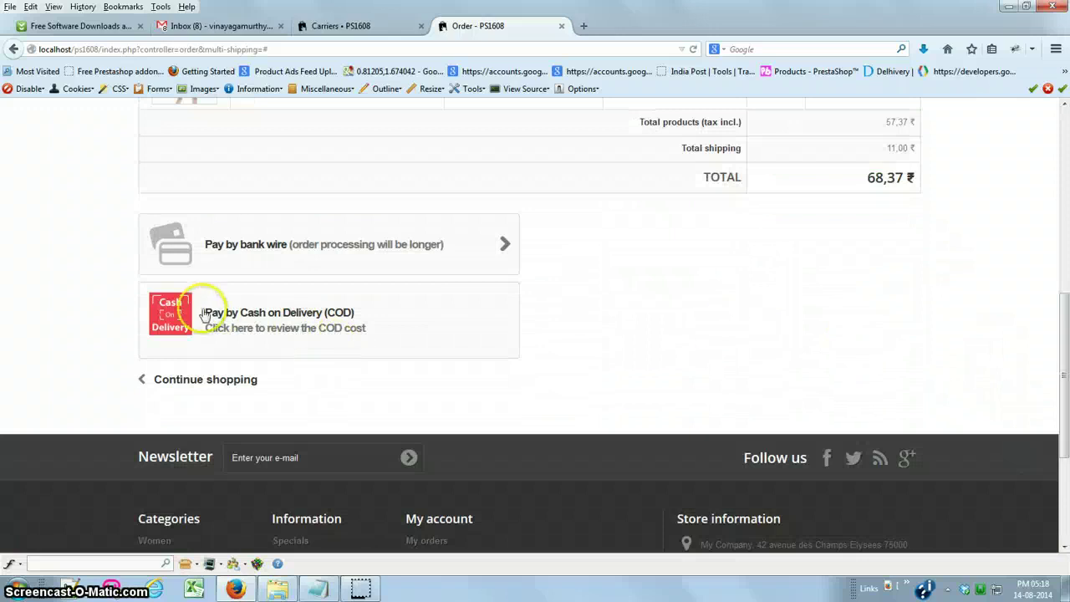
pyautogui.click(231, 311)
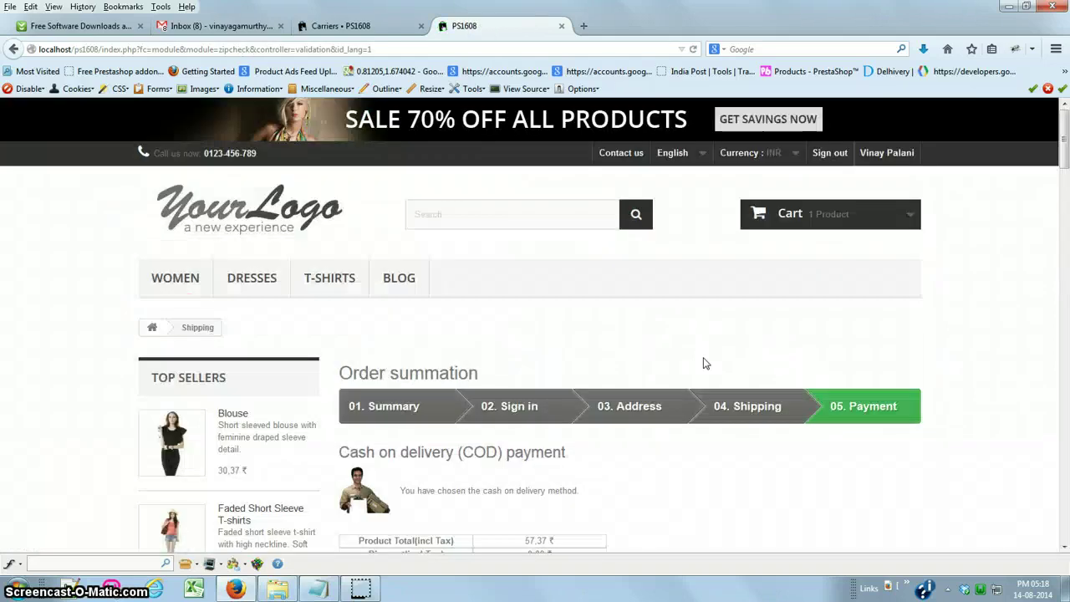
# Check the 20,00 ₹ COD Cost row and the 88,37 ₹ total in the summation
pyautogui.click(758, 356)
pyautogui.scroll(-3, 758, 355)
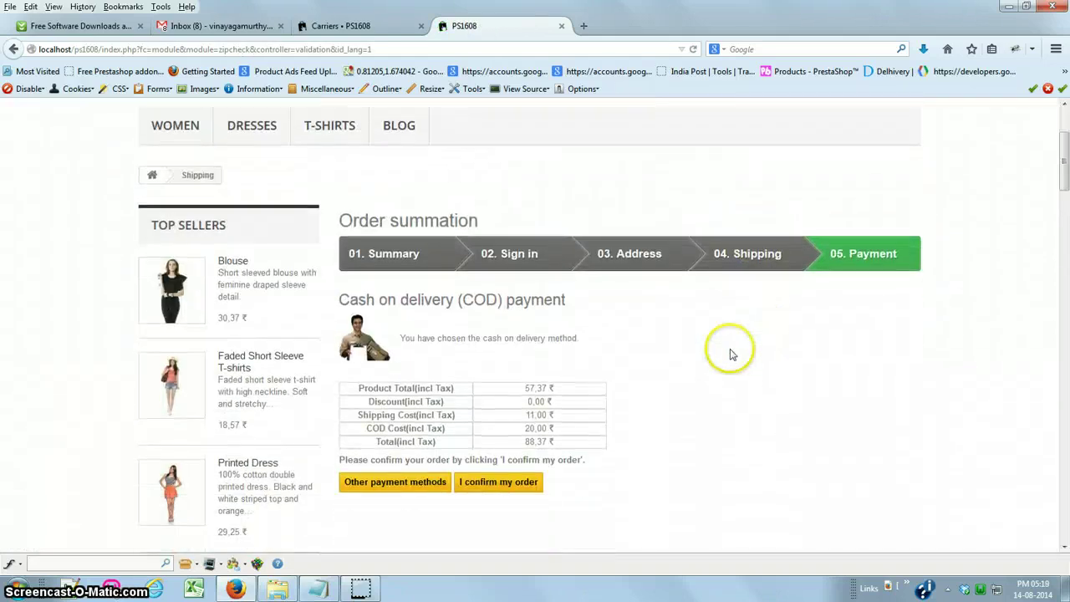
pyautogui.moveTo(565, 433); pyautogui.dragTo(362, 432)
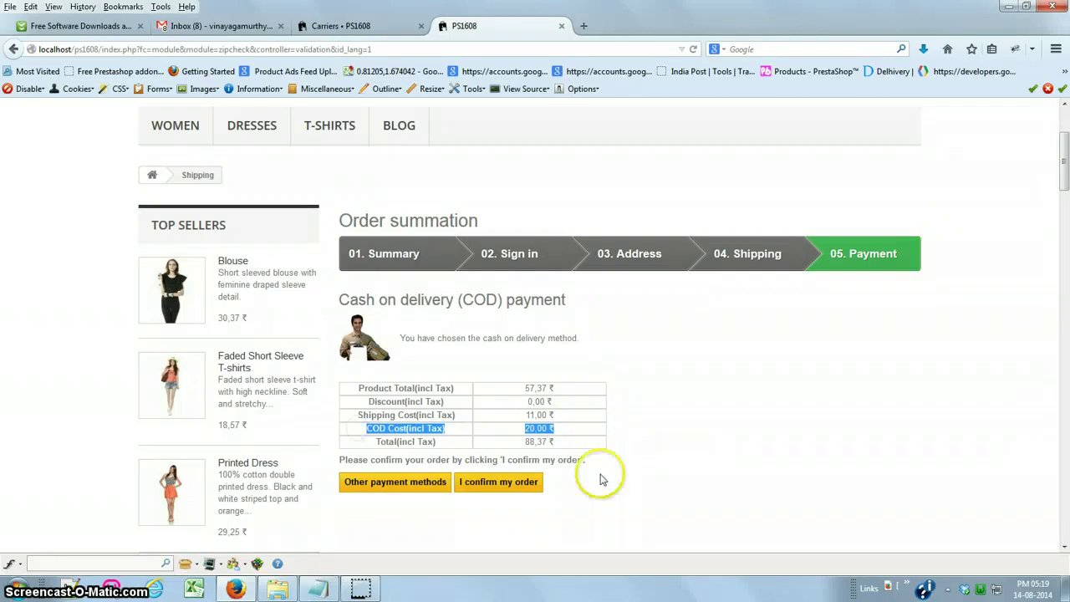
pyautogui.scroll(3, 641, 454)
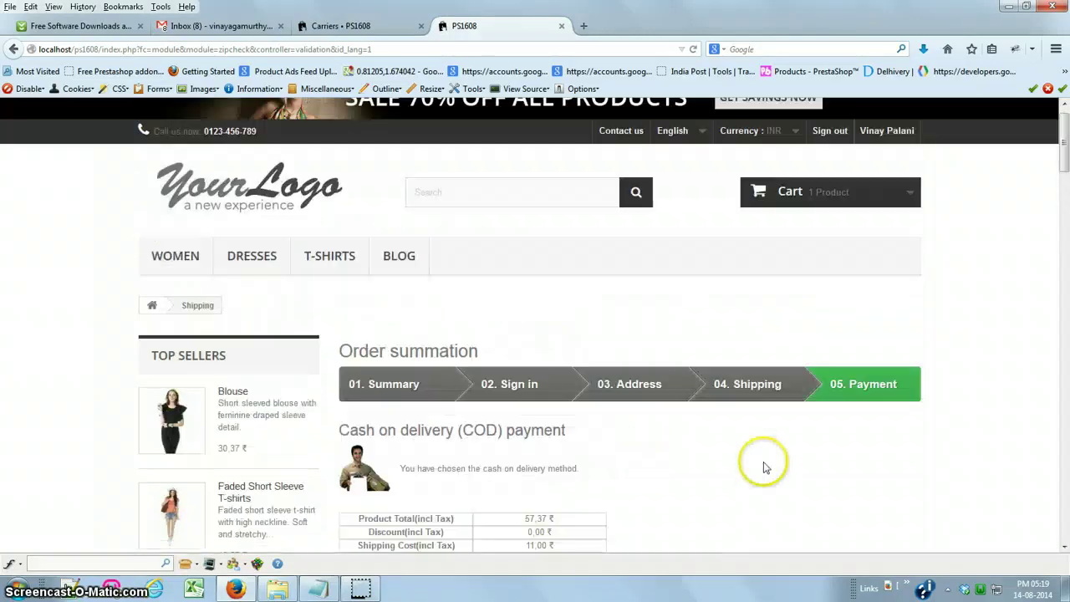
pyautogui.moveTo(822, 230)
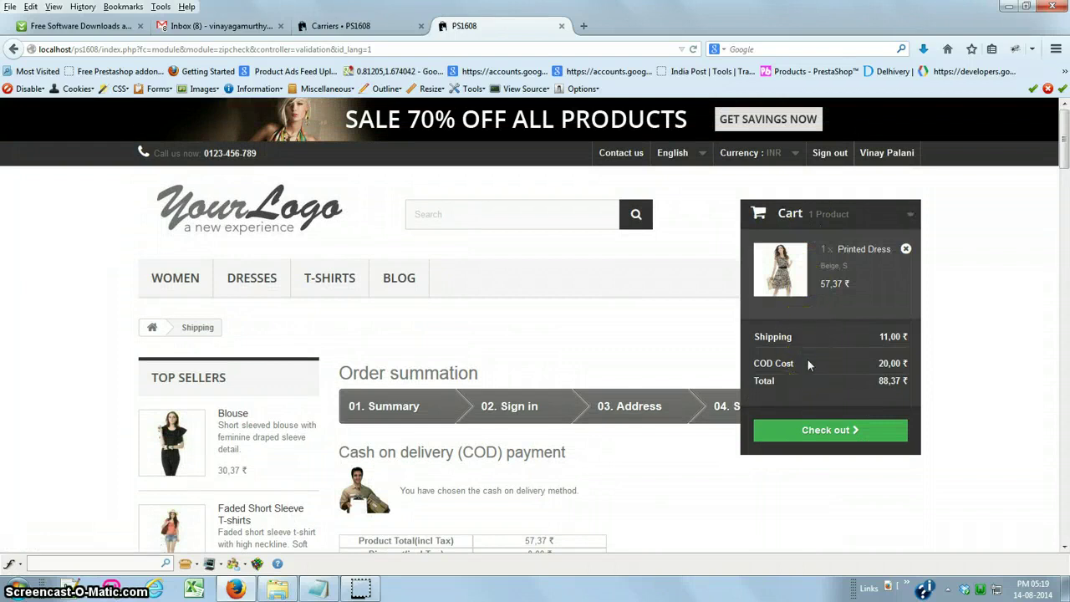
# Return to the other payment methods
pyautogui.scroll(-5, 807, 364)
pyautogui.click(358, 334)
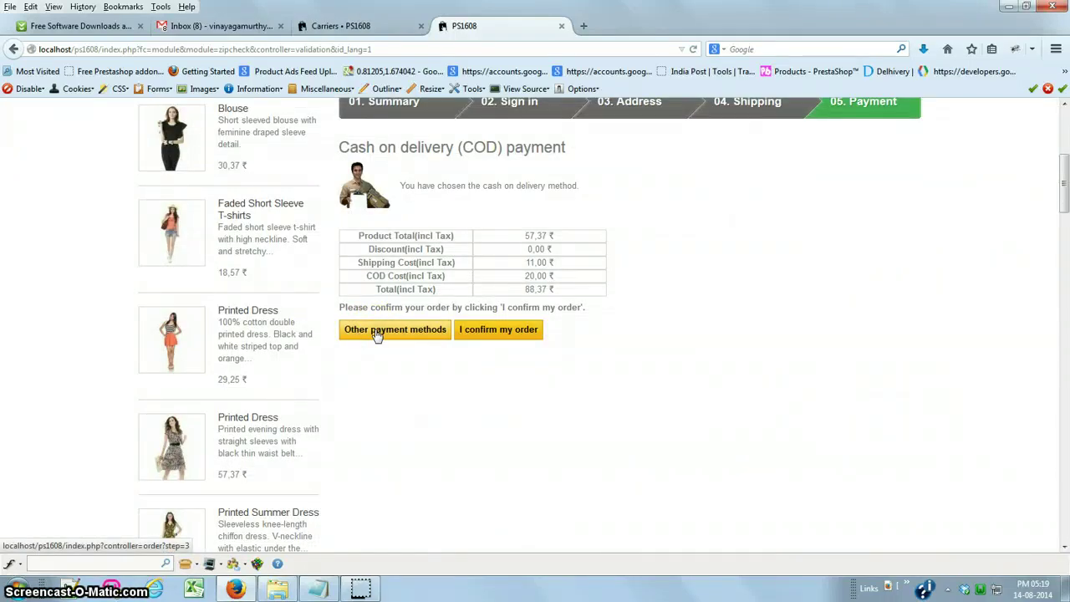
pyautogui.click(376, 333)
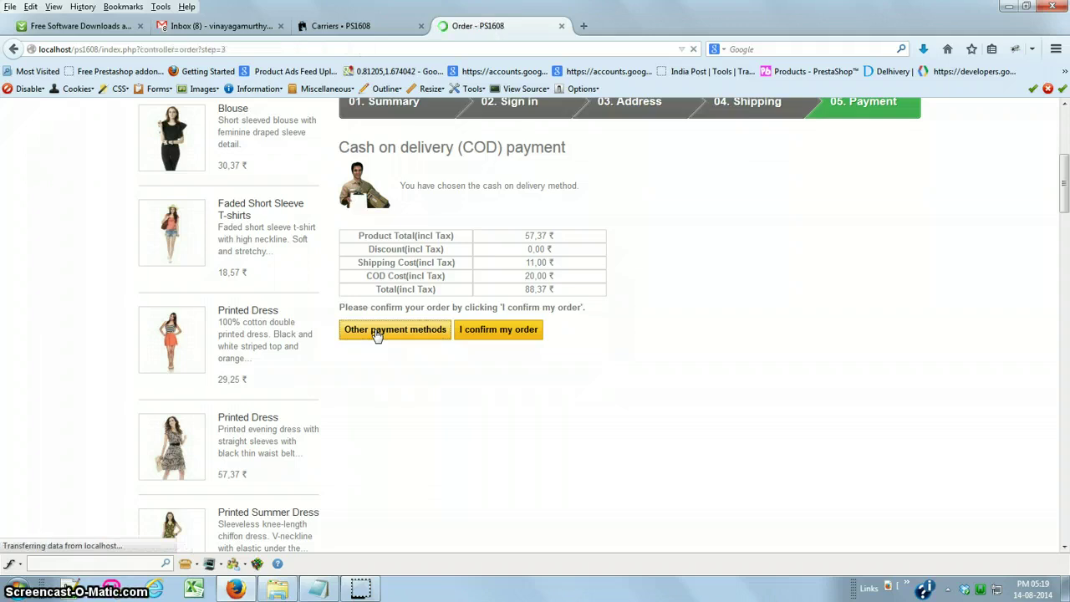
# Close the popup and select Pay by Cash on Delivery (COD) for the 68,37 ₹ order
pyautogui.scroll(-4, 518, 350)
pyautogui.click(1012, 524)
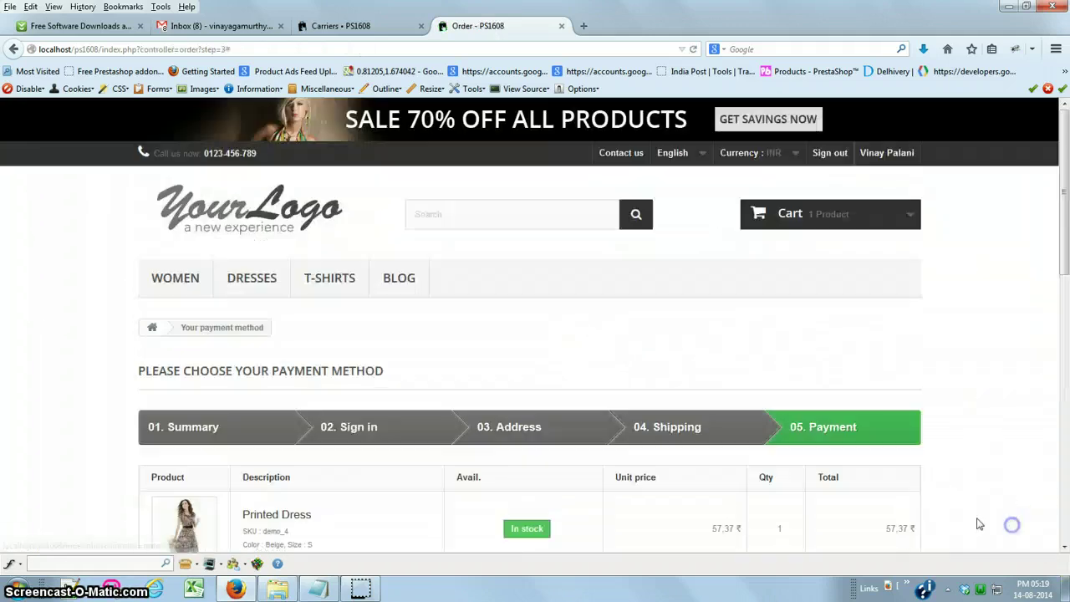
pyautogui.moveTo(814, 211)
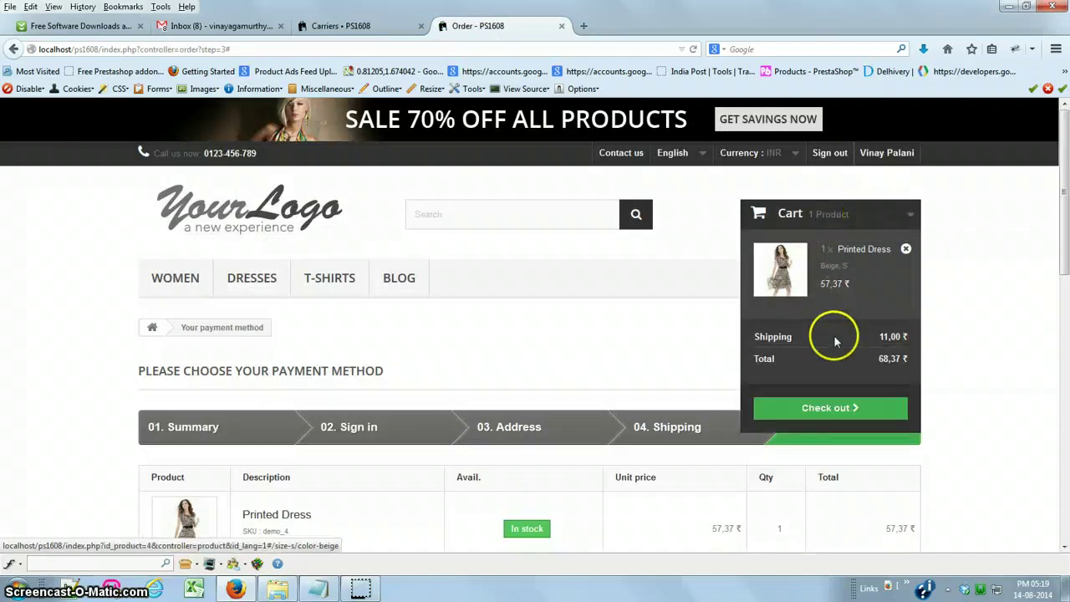
pyautogui.scroll(-3, 835, 345)
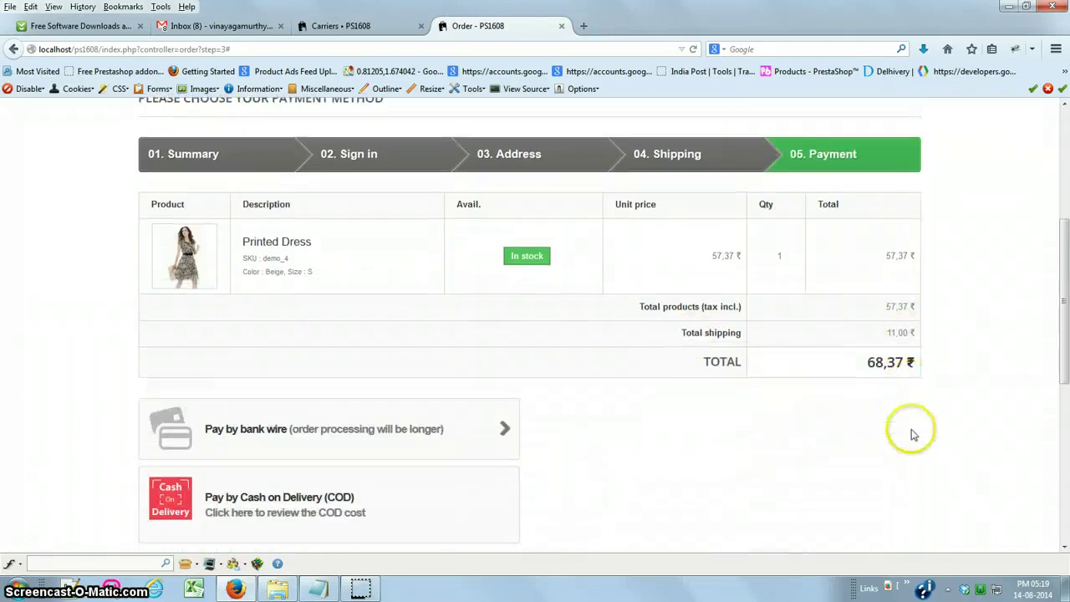
pyautogui.scroll(-3, 913, 432)
pyautogui.click(293, 318)
pyautogui.click(743, 314)
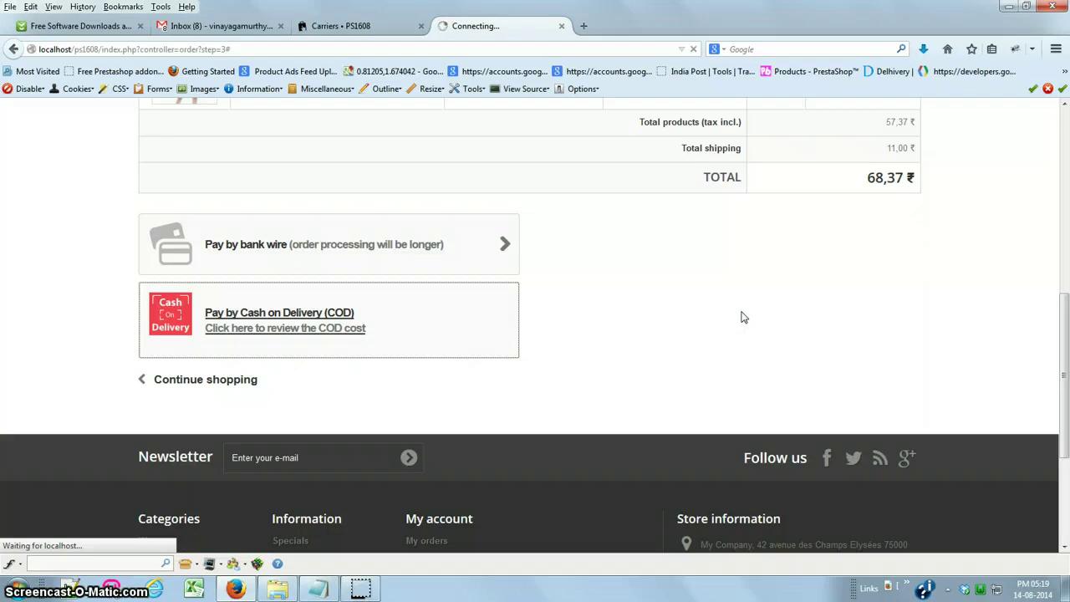
# Confirm the cash on delivery order with its 20,00 ₹ COD cost
pyautogui.scroll(-5, 743, 316)
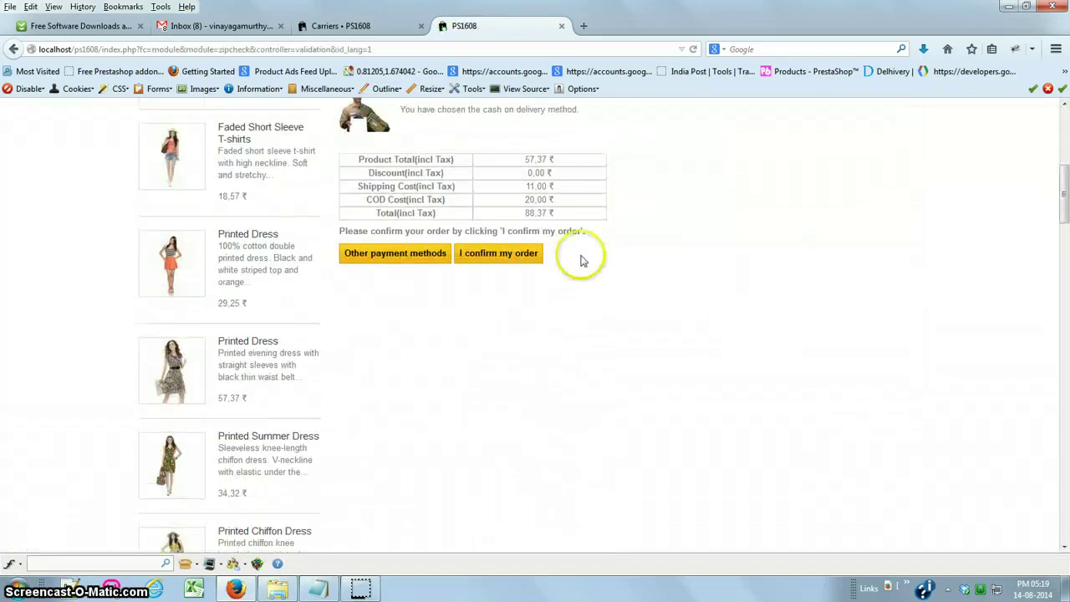
pyautogui.moveTo(568, 205); pyautogui.dragTo(500, 203)
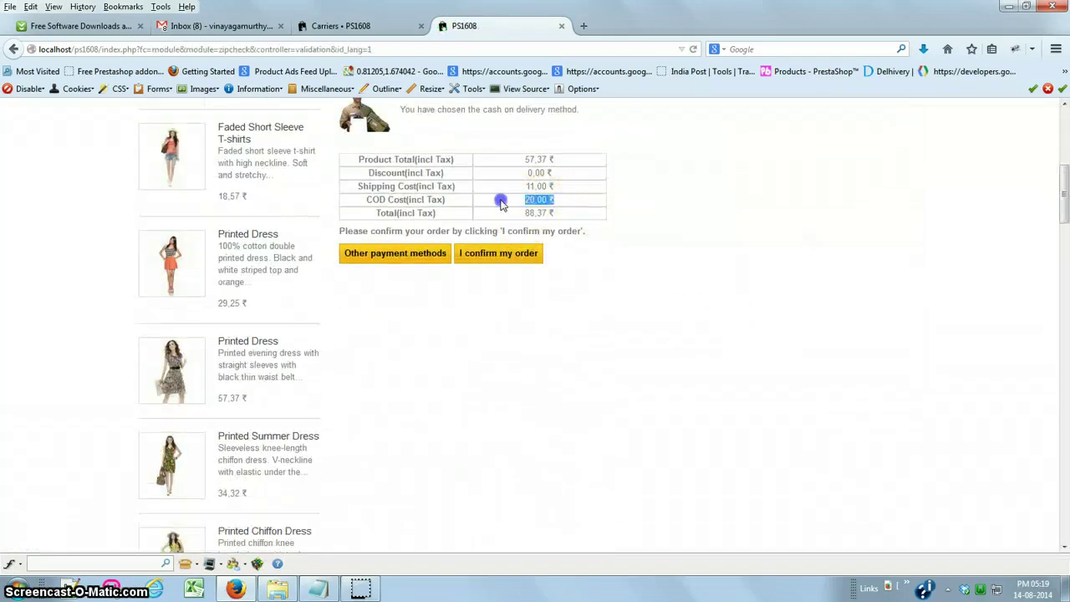
pyautogui.click(499, 253)
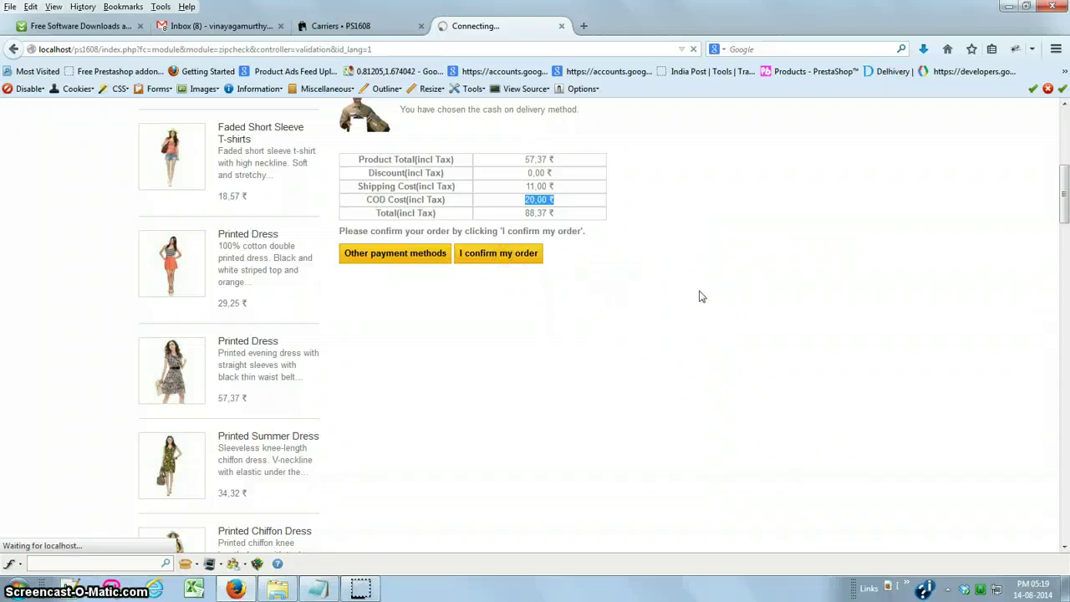
# Open My orders to see the new 88,37 ₹ order, Preparation in progress
pyautogui.click(686, 226)
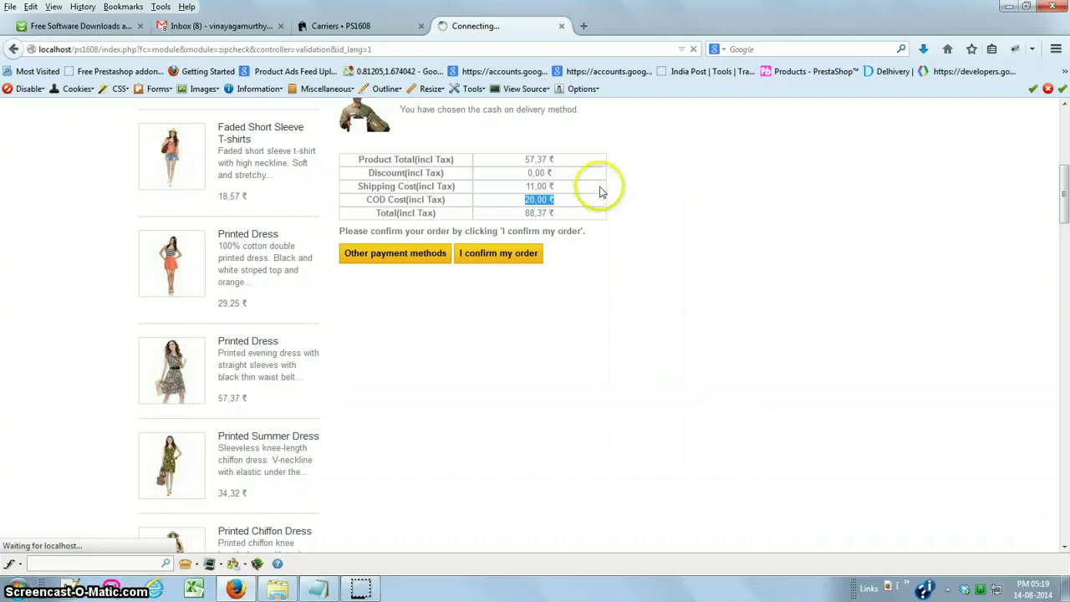
pyautogui.click(567, 202)
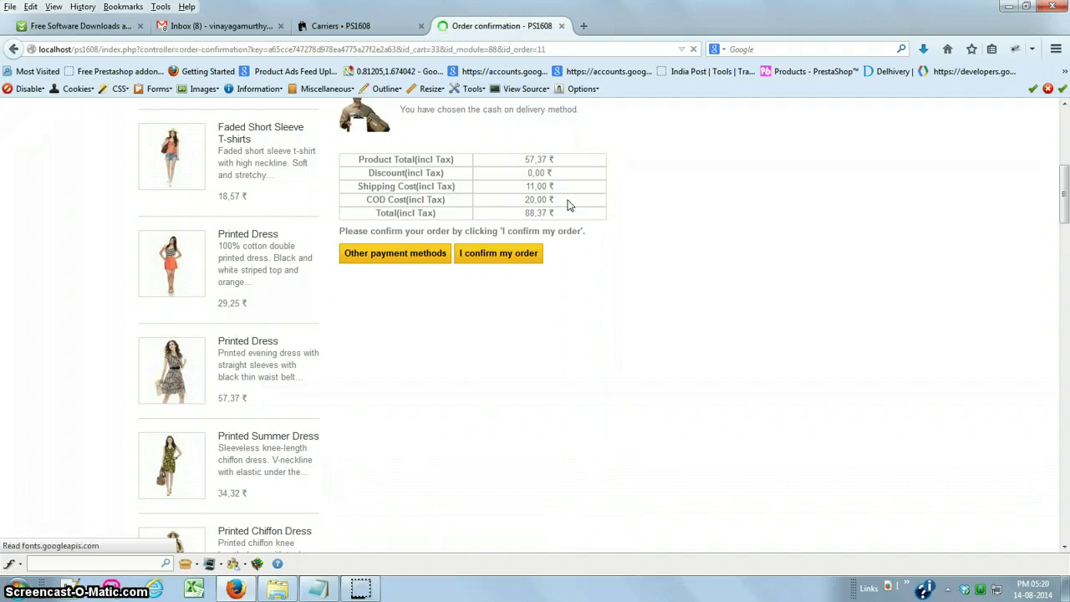
pyautogui.scroll(-10, 638, 361)
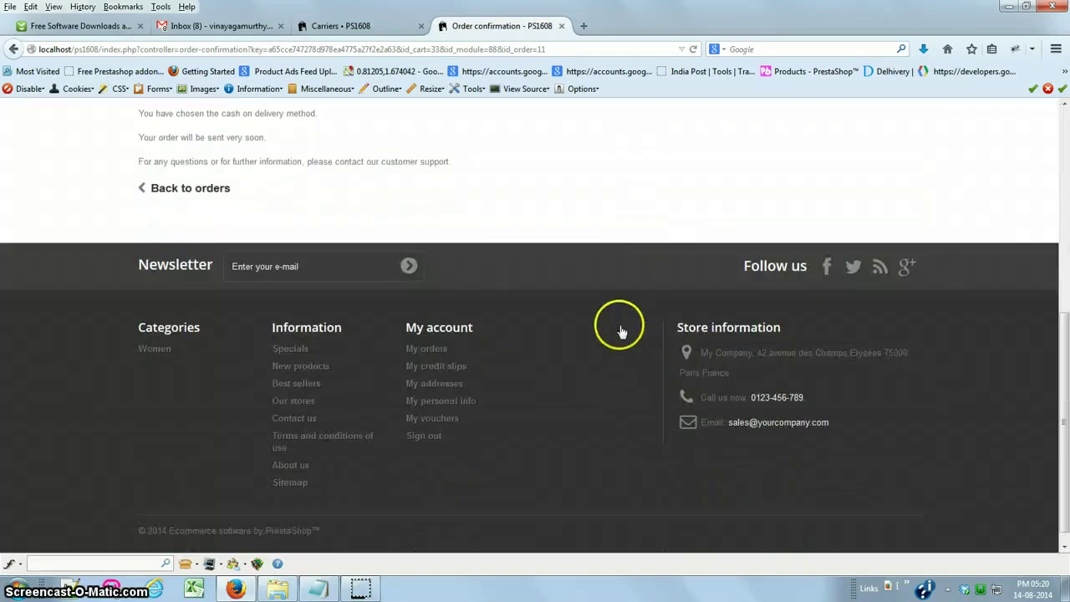
pyautogui.click(430, 350)
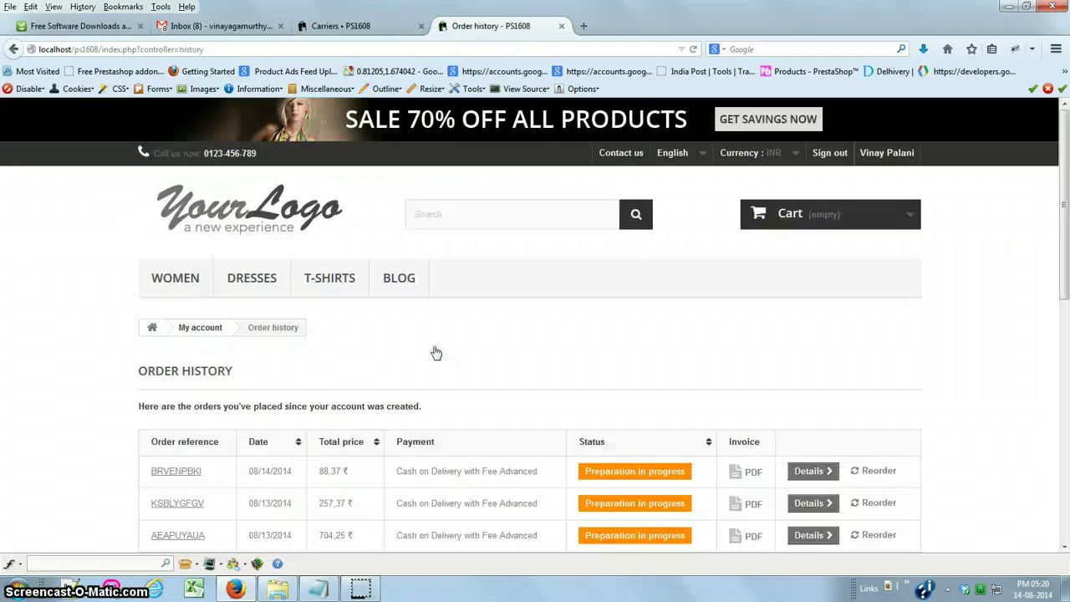
# Open the newest order's details, check its 20,00 ₹ COD cost, and request the PDF invoice
pyautogui.scroll(-3, 436, 352)
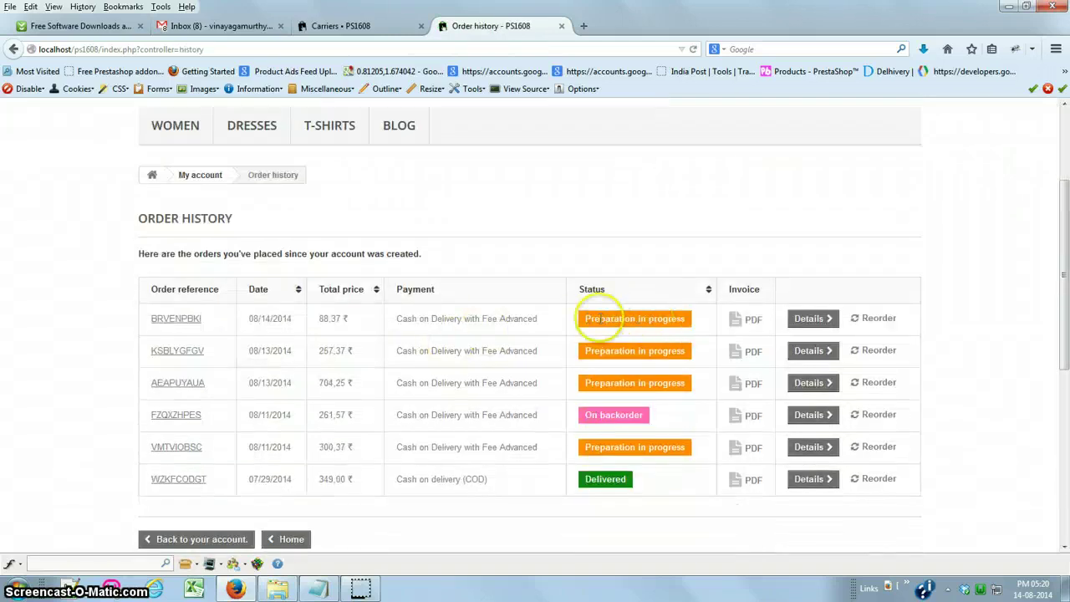
pyautogui.moveTo(400, 318); pyautogui.dragTo(552, 318)
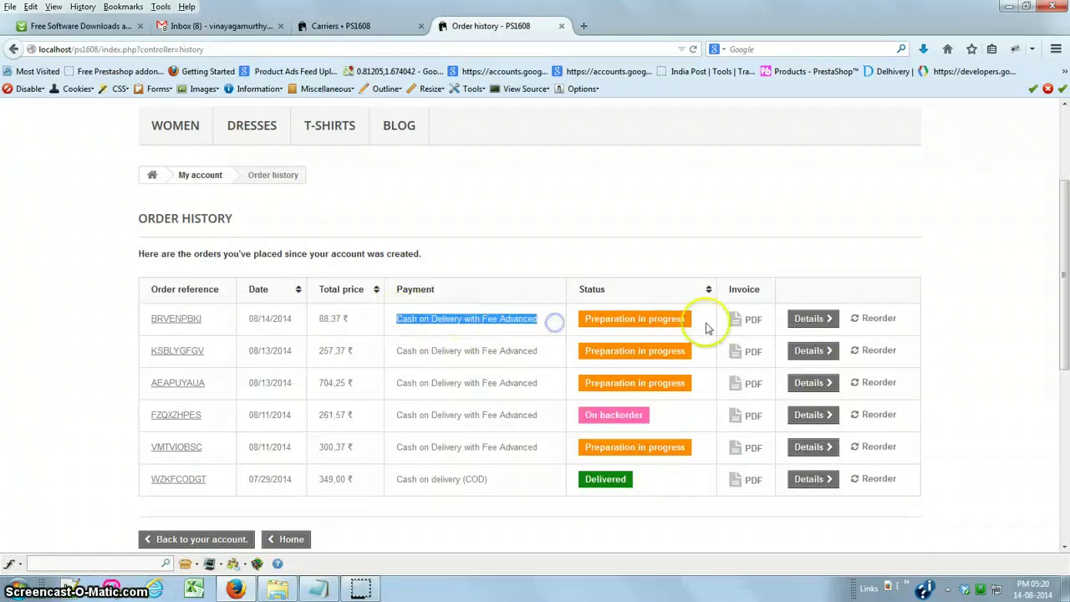
pyautogui.click(809, 322)
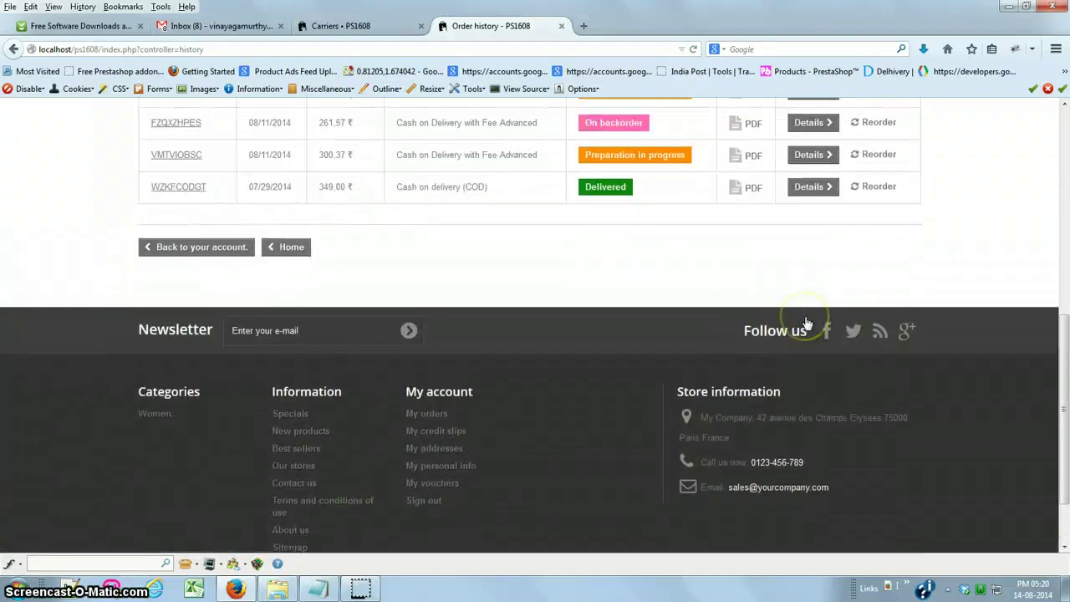
pyautogui.scroll(-8, 805, 323)
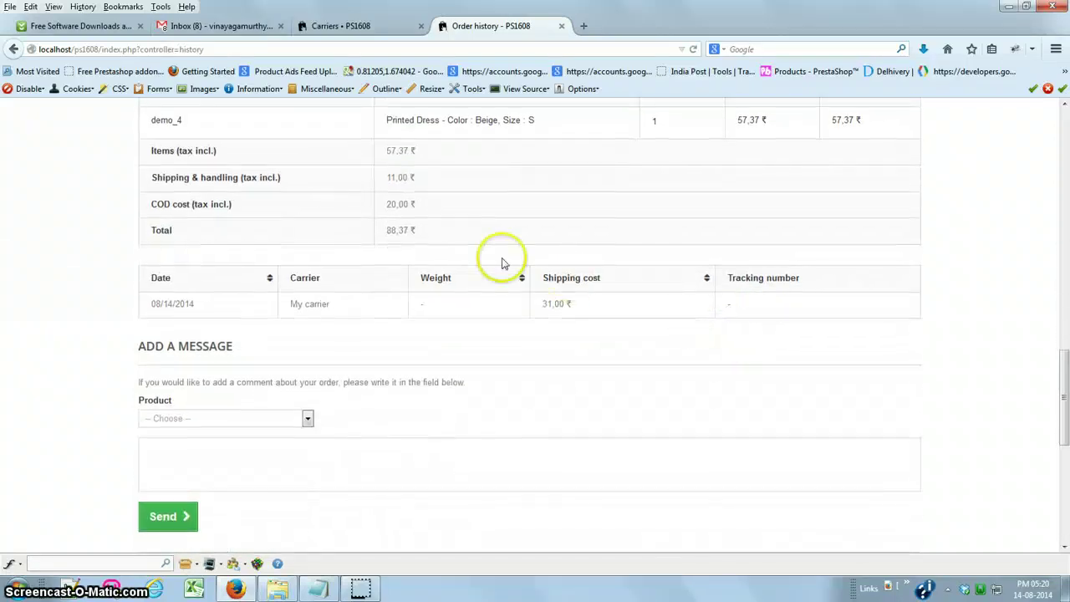
pyautogui.moveTo(442, 204); pyautogui.dragTo(150, 209)
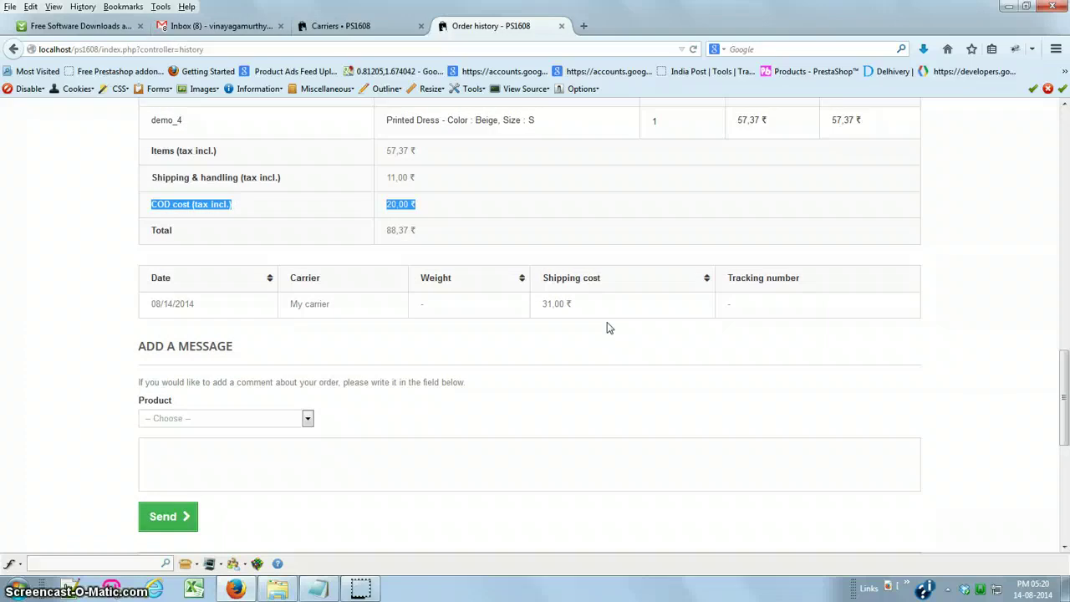
pyautogui.scroll(10, 633, 375)
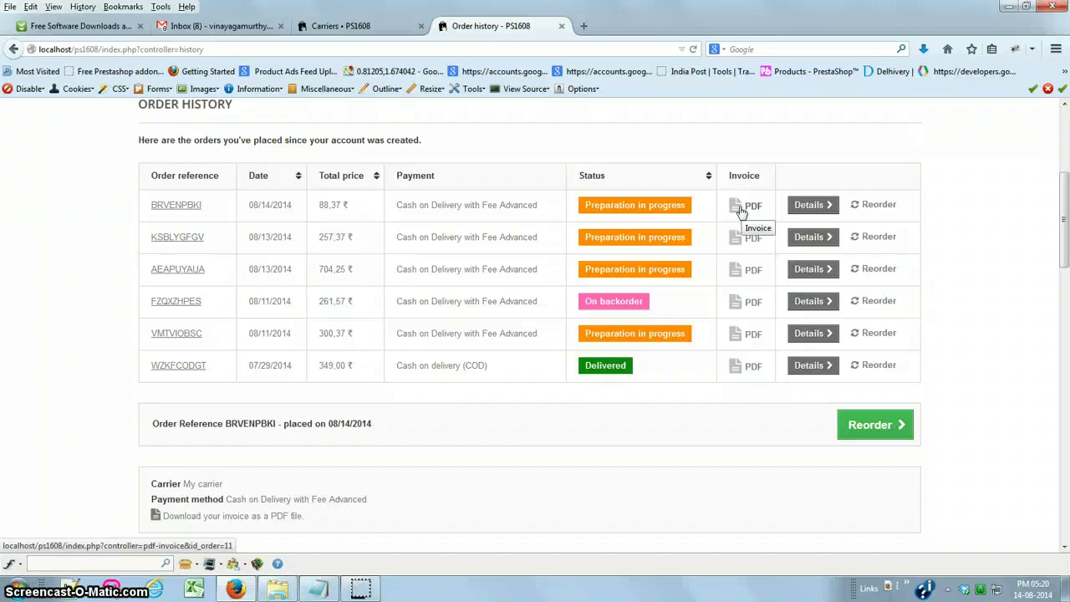
pyautogui.click(739, 205)
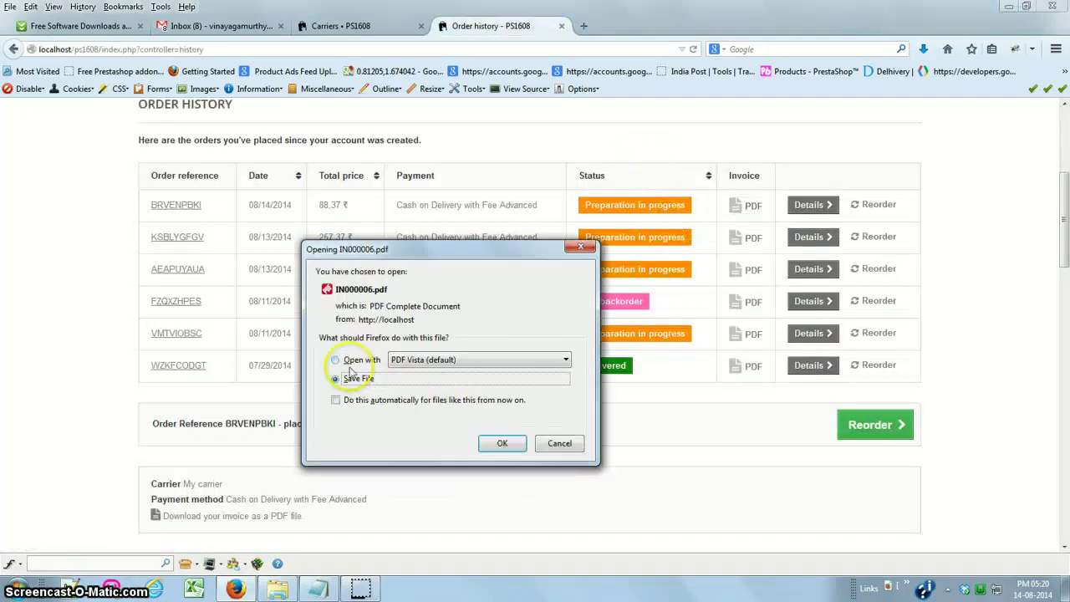
# Open IN000006.pdf in PDF Complete maximized, view the 20,00 ₹ Cod Cost, then close it
pyautogui.click(339, 360)
pyautogui.click(502, 444)
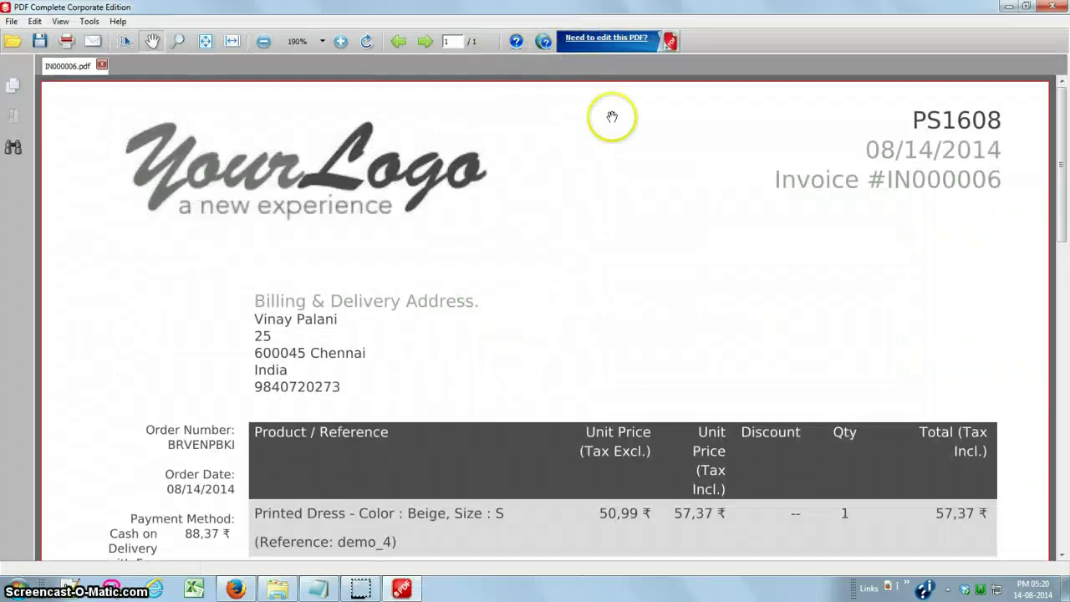
pyautogui.click(558, 7)
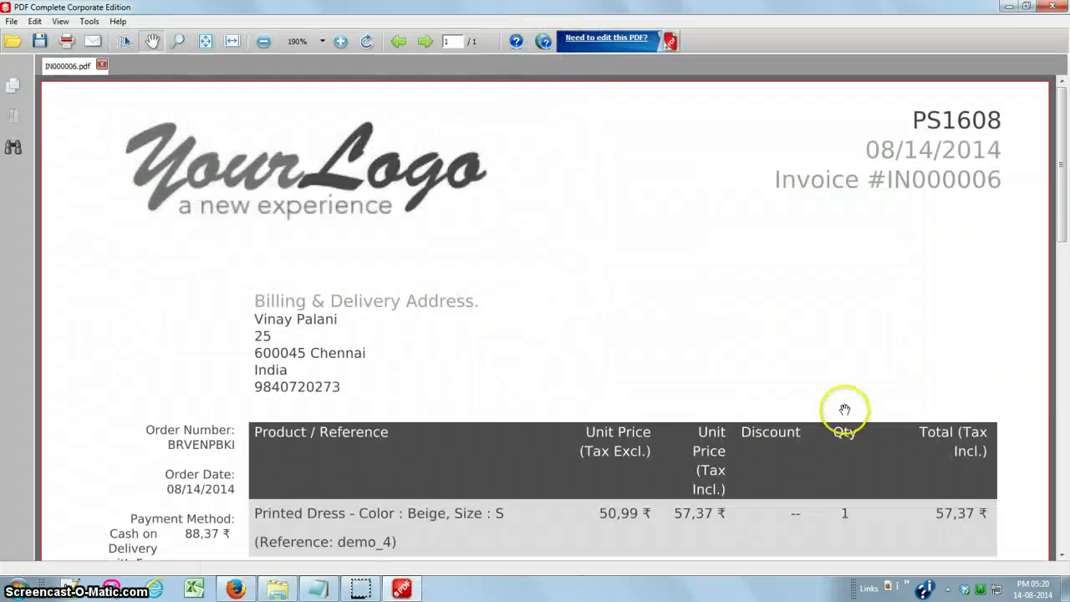
pyautogui.scroll(-3, 781, 454)
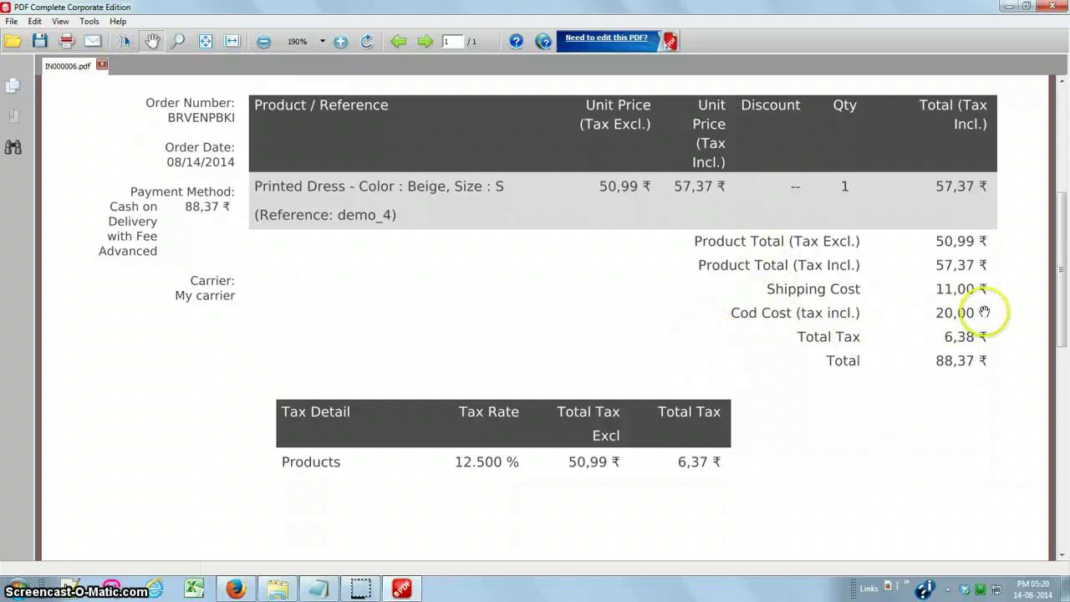
pyautogui.click(1060, 8)
pyautogui.scroll(3, 741, 376)
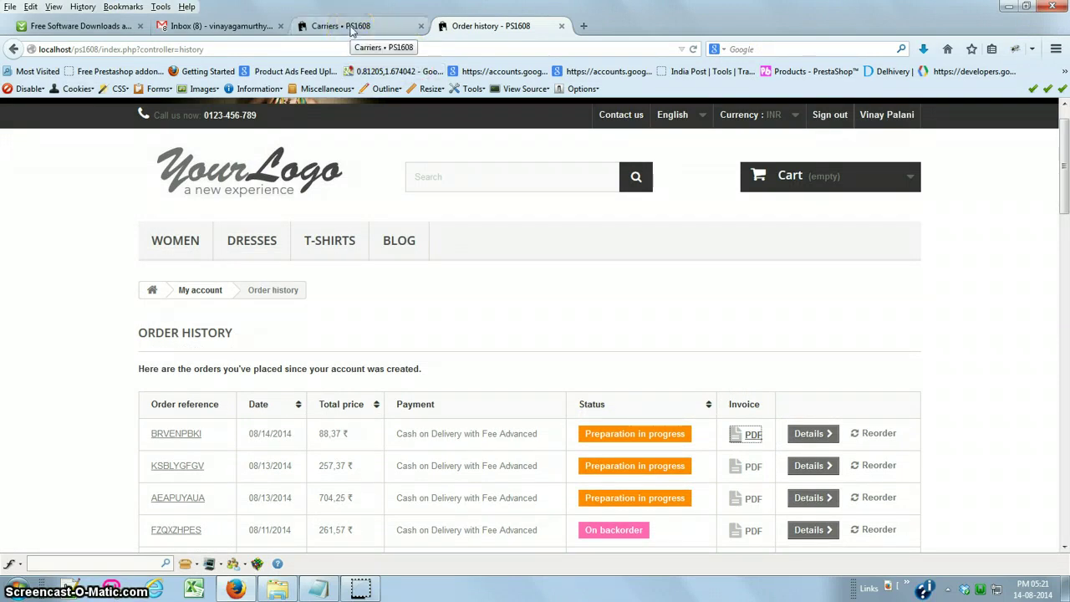
# In the back office, open the Orders list topped by the new 88,37 ₹ COD order
pyautogui.click(352, 30)
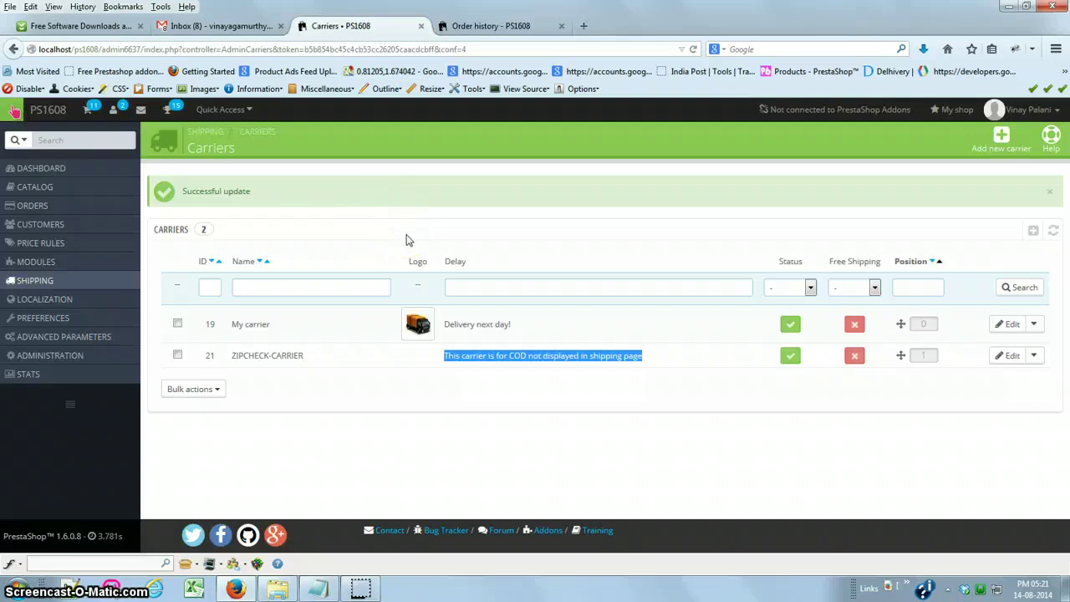
pyautogui.moveTo(47, 222)
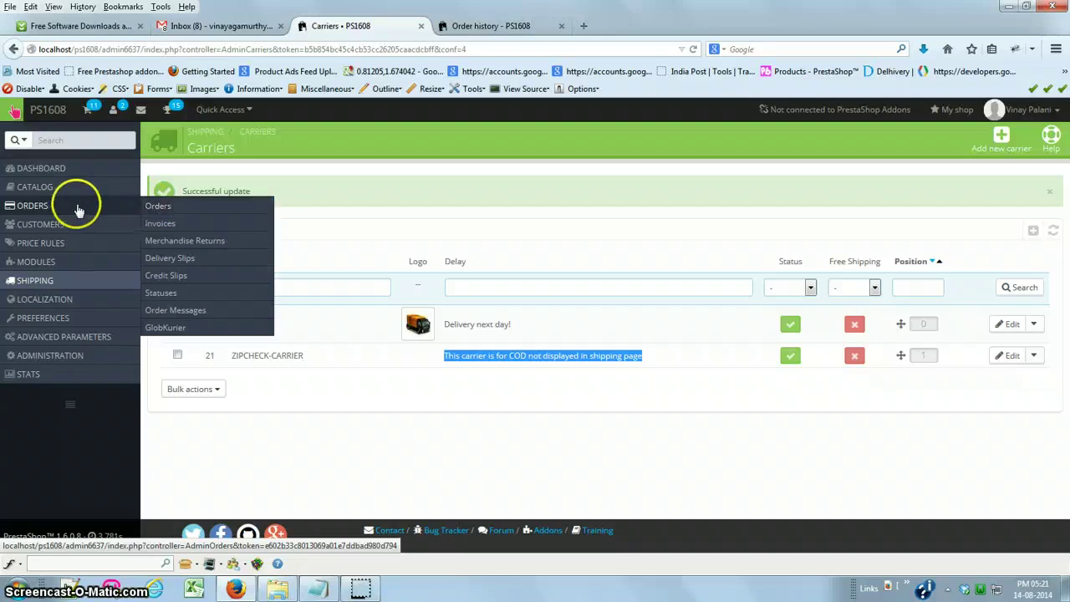
pyautogui.click(158, 206)
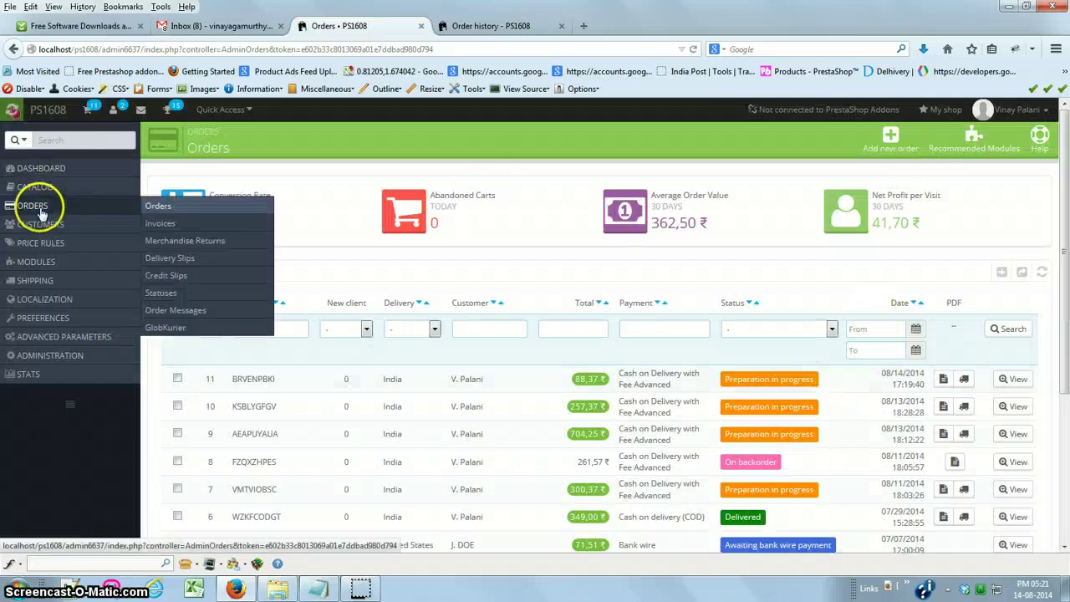
# Start a new back-office order and select the found customer
pyautogui.click(893, 137)
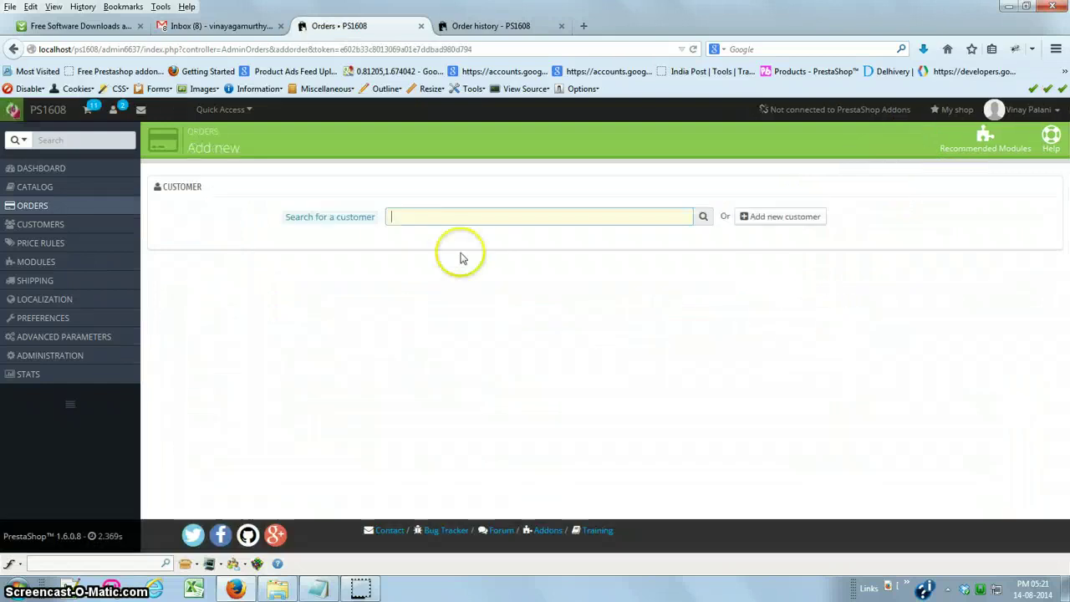
pyautogui.click(410, 213)
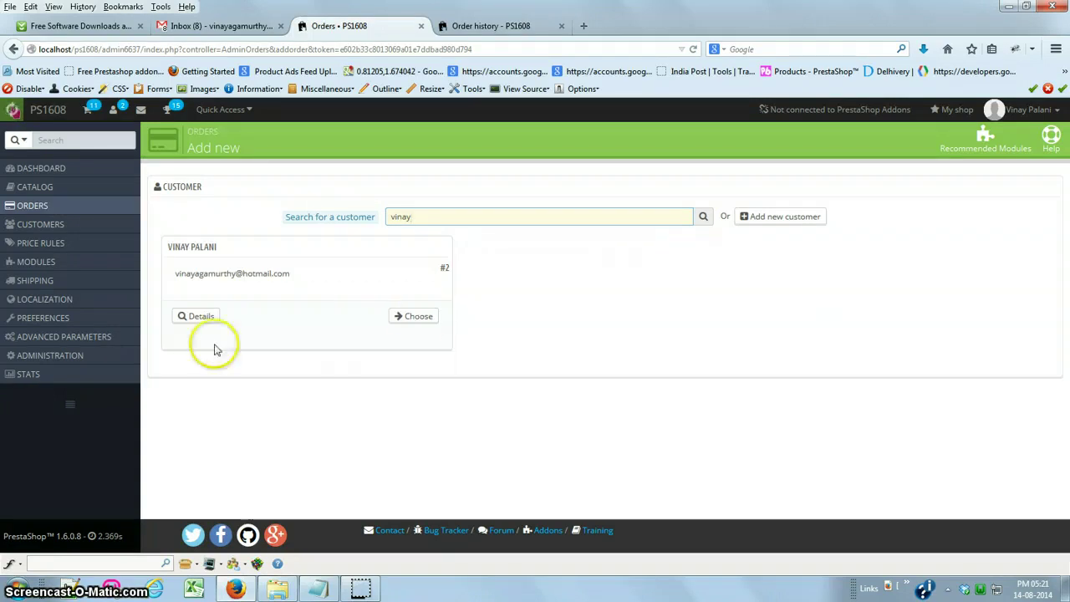
pyautogui.click(410, 316)
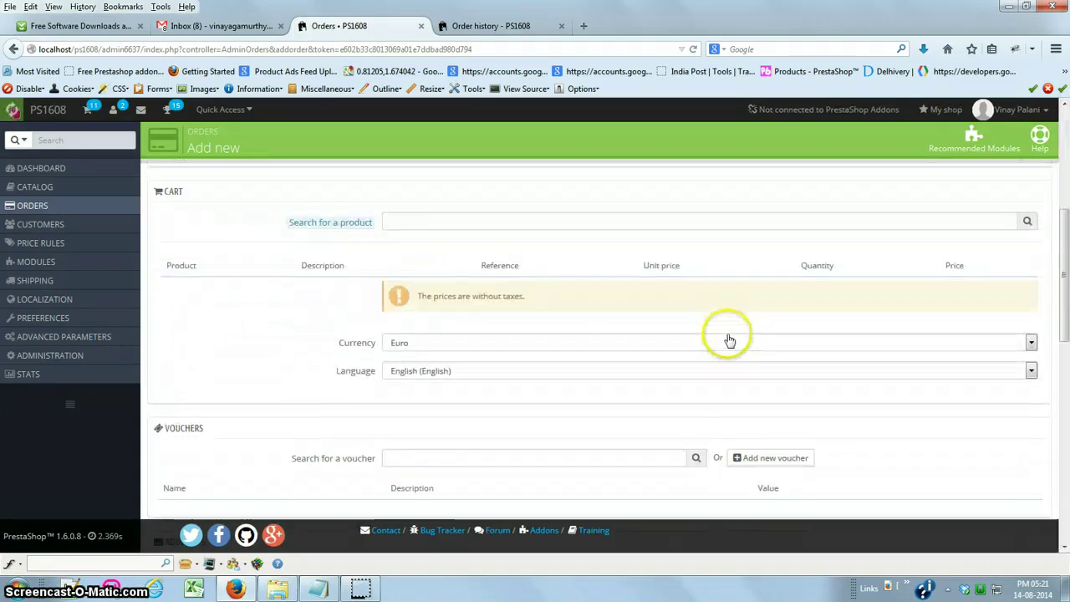
# In the Summary, open the Payment dropdown listing Bank wire and Cash on Delivery with Fee Advanced
pyautogui.scroll(10, 741, 330)
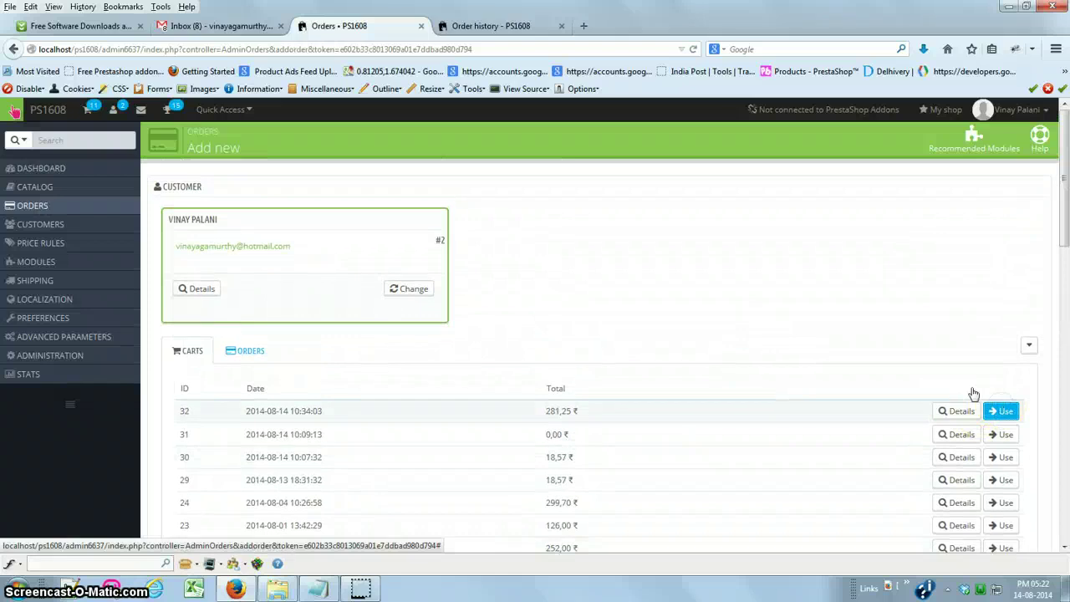
pyautogui.scroll(-10, 733, 306)
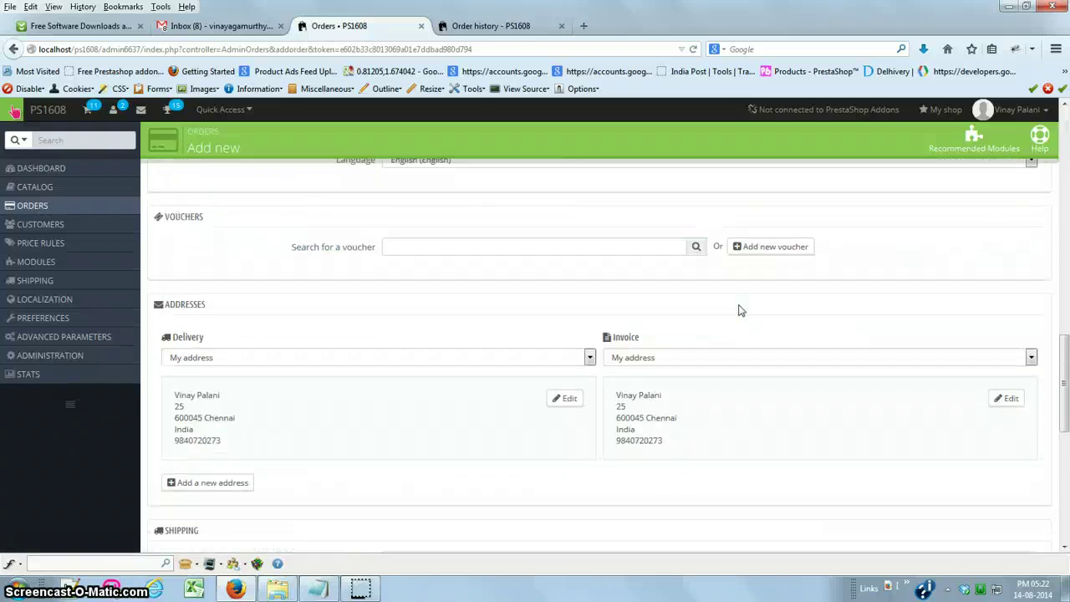
pyautogui.scroll(-5, 736, 301)
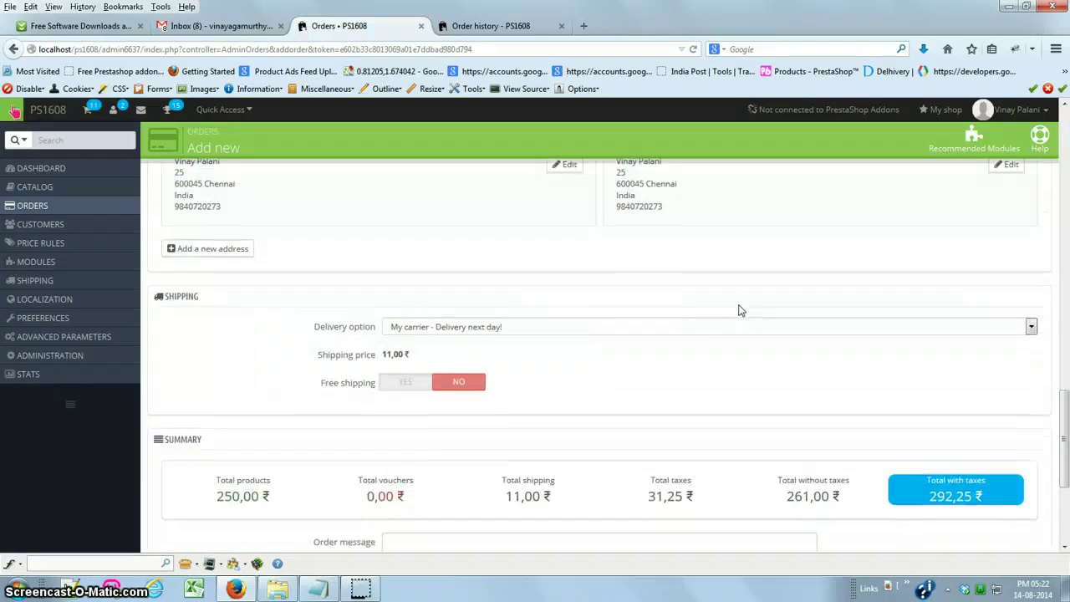
pyautogui.scroll(2, 711, 288)
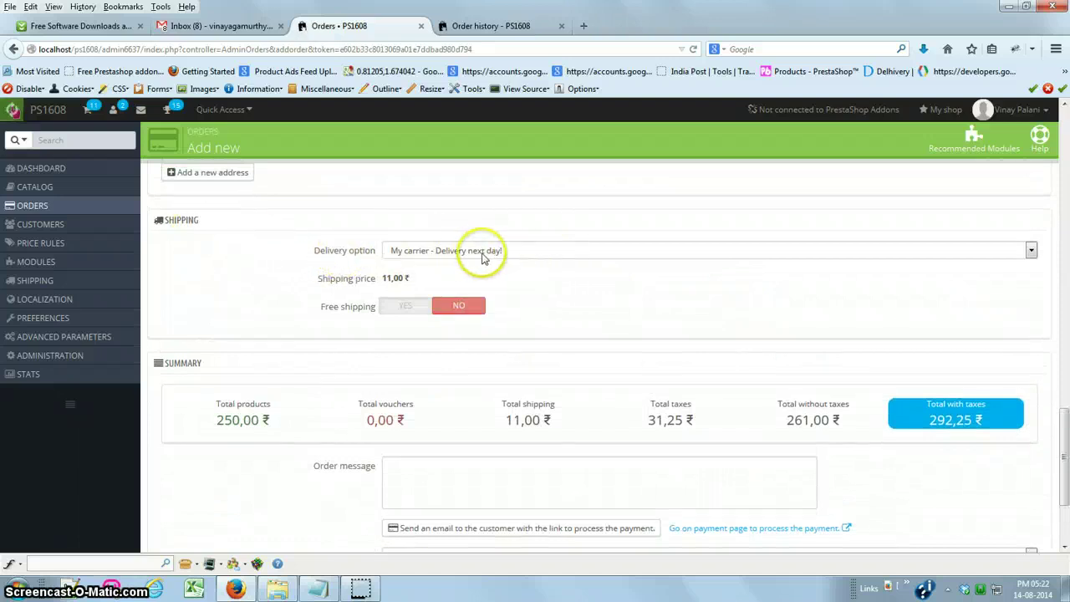
pyautogui.scroll(-3, 563, 305)
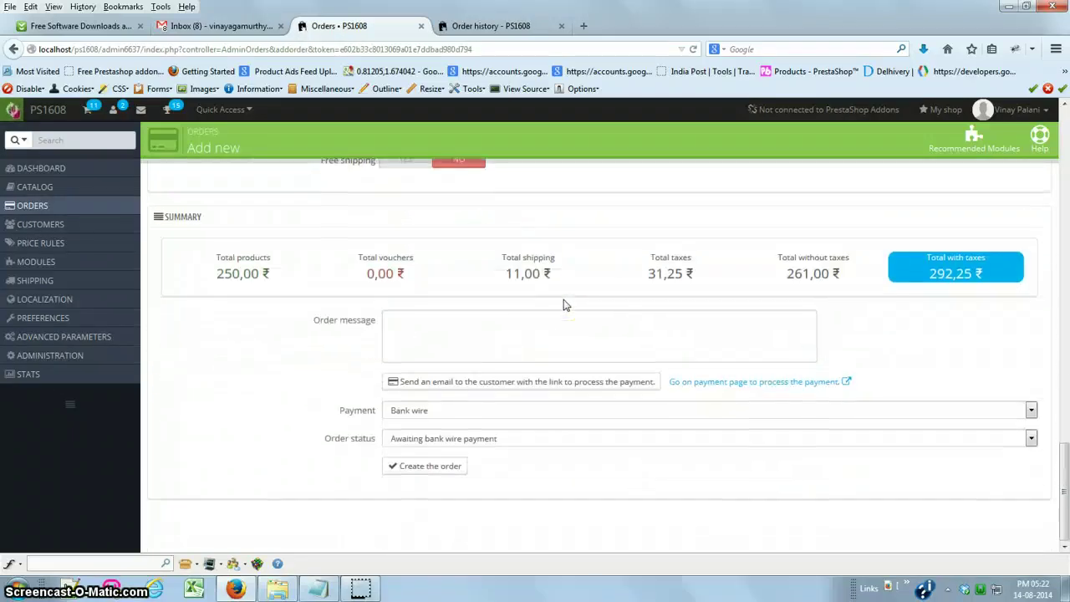
pyautogui.scroll(1, 530, 297)
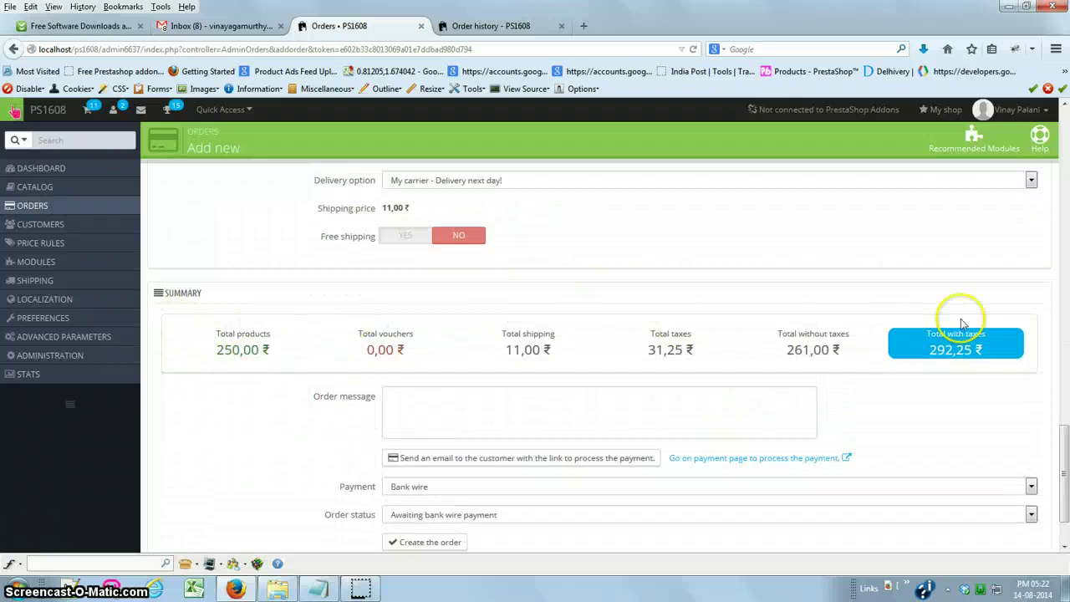
pyautogui.scroll(-1, 435, 378)
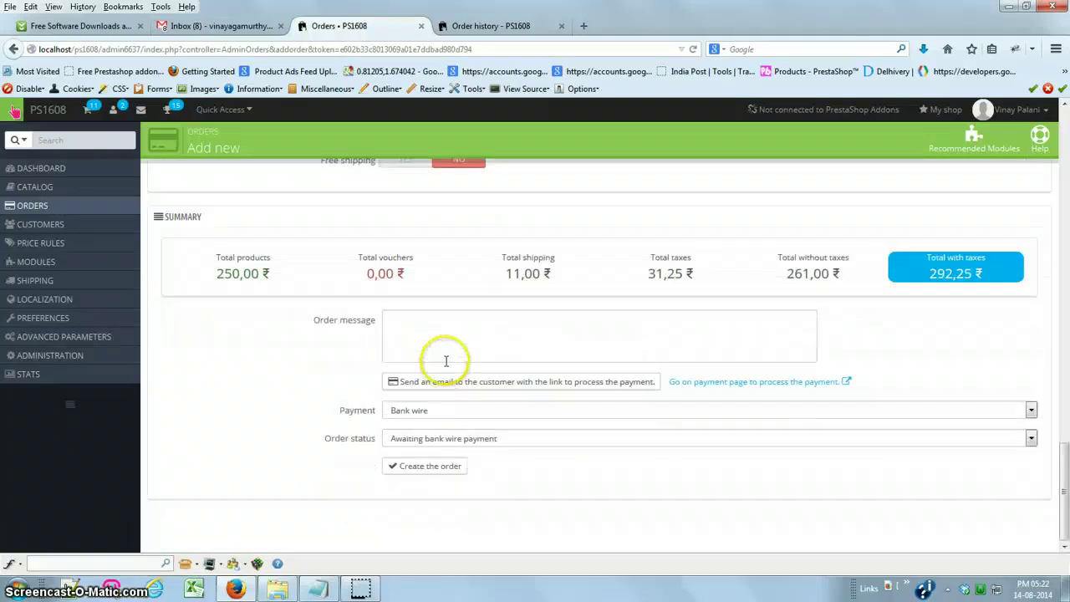
pyautogui.click(455, 410)
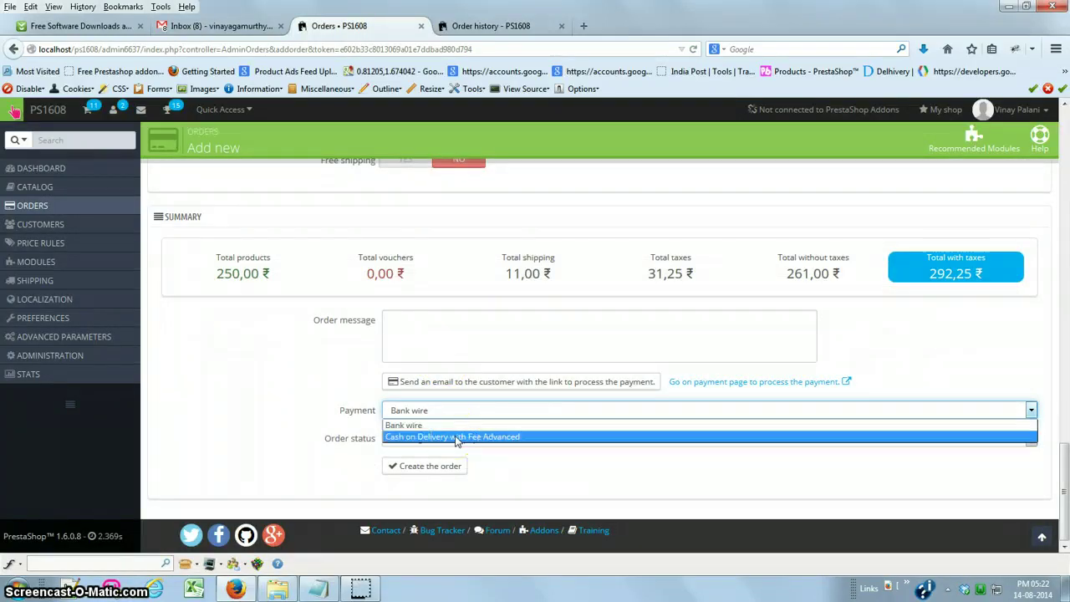
# Pay with Cash on Delivery with Fee Advanced, review the COD fee note, and create the order
pyautogui.click(456, 436)
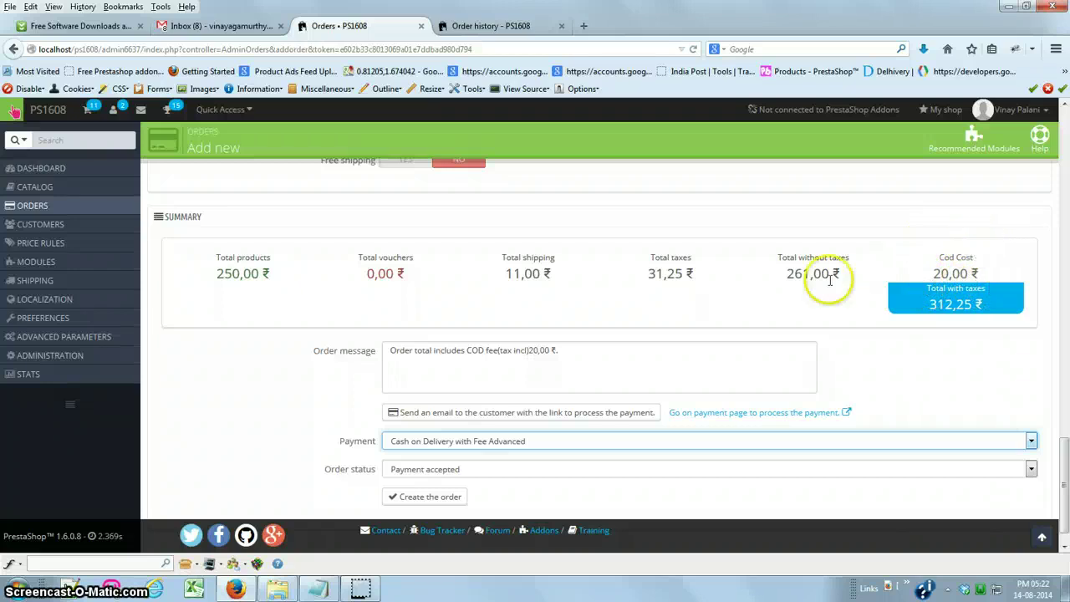
pyautogui.moveTo(599, 354); pyautogui.dragTo(377, 351)
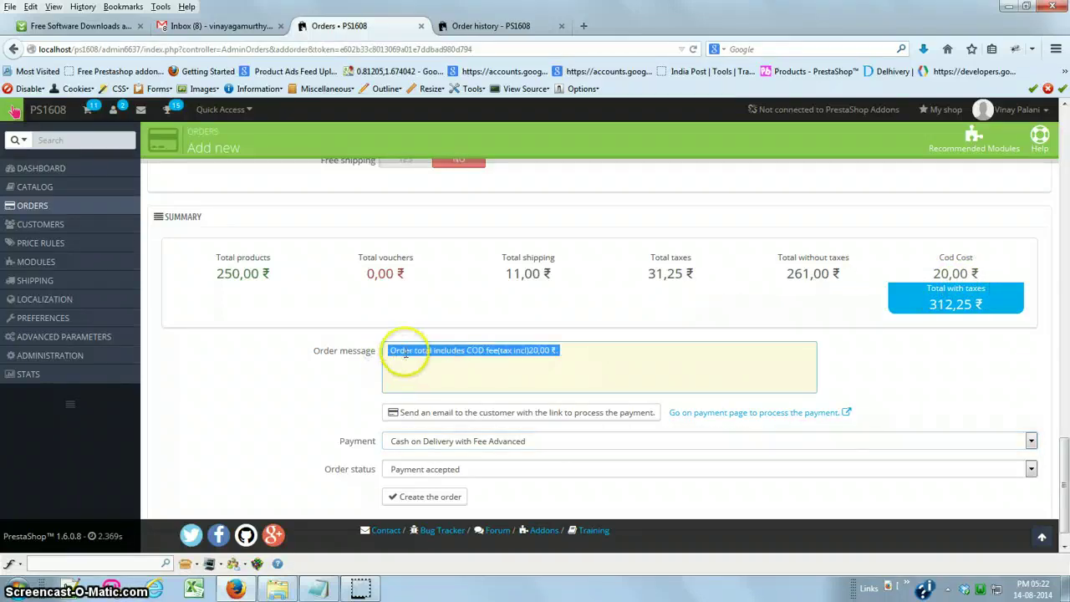
pyautogui.click(493, 354)
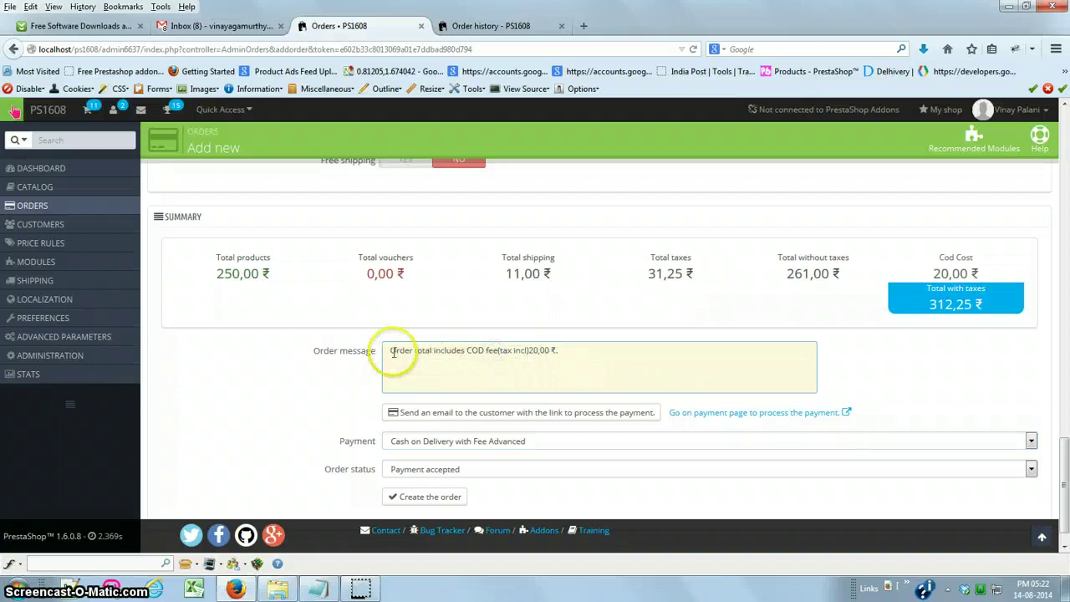
pyautogui.moveTo(394, 352); pyautogui.dragTo(574, 350)
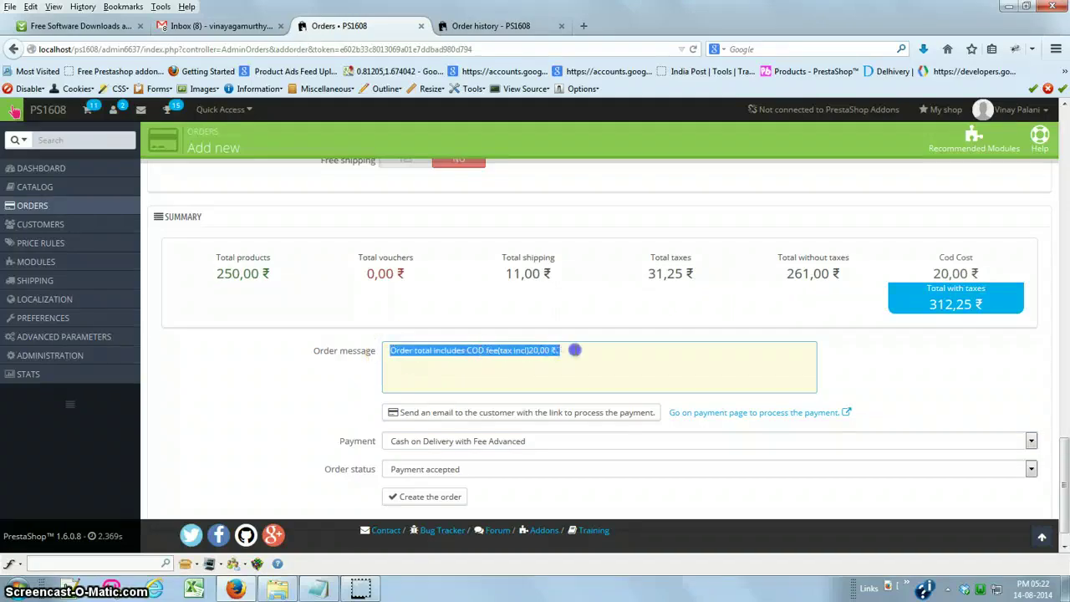
pyautogui.click(578, 350)
pyautogui.scroll(-1, 577, 350)
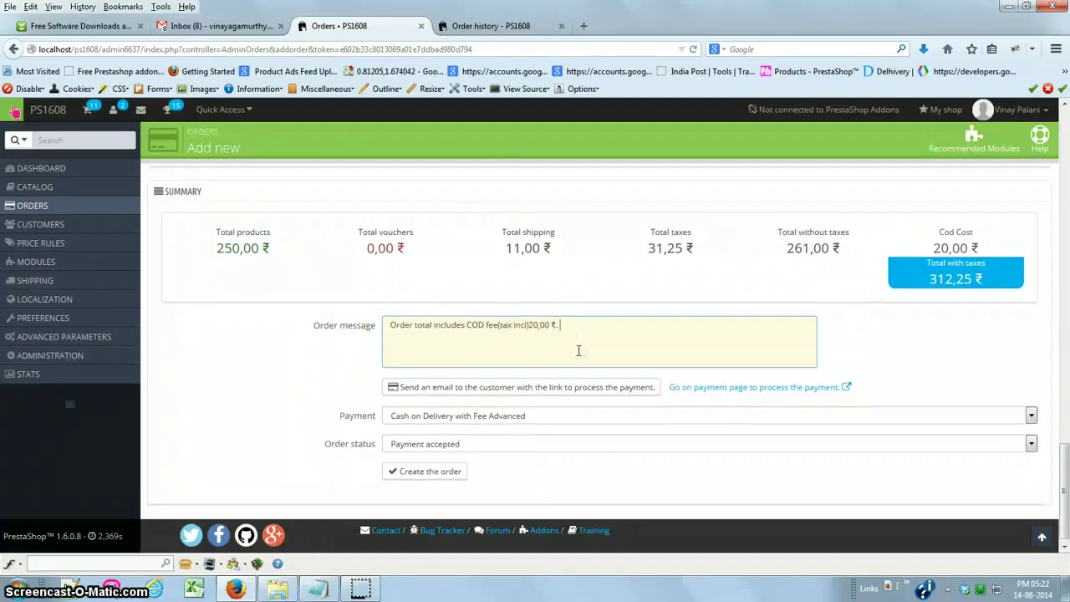
pyautogui.click(428, 465)
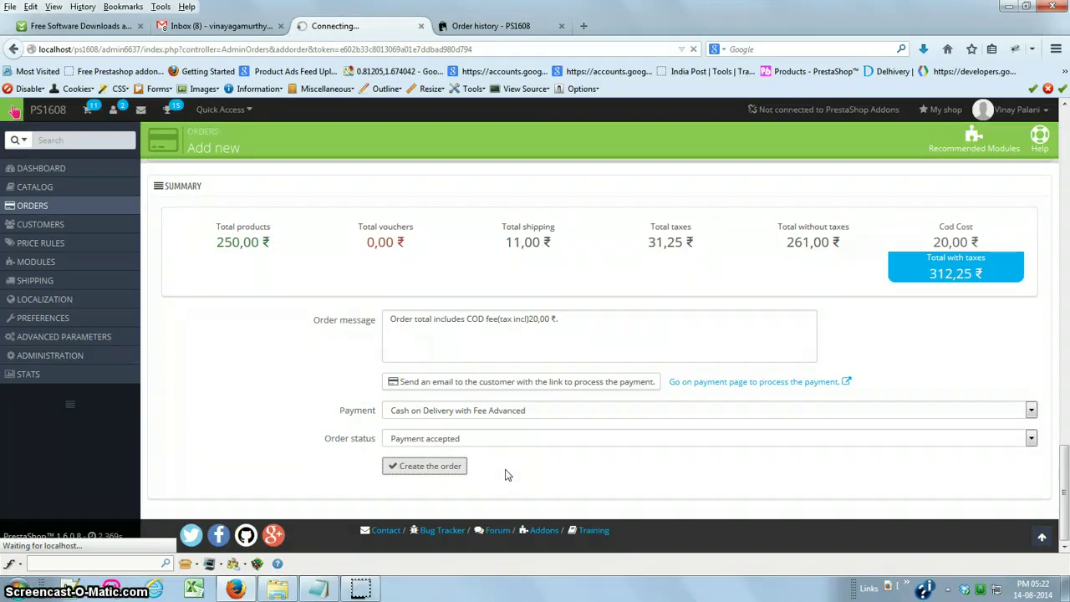
# Let order #12 save at 312,25 ₹, glance at storefront order history, then return to it
pyautogui.click(515, 426)
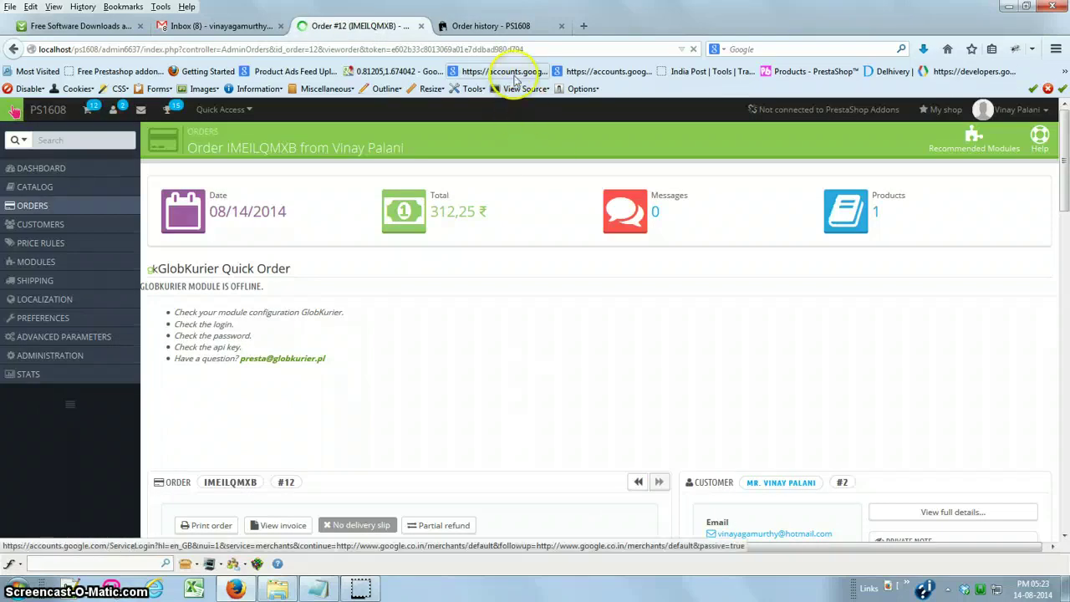
pyautogui.click(498, 27)
pyautogui.click(364, 28)
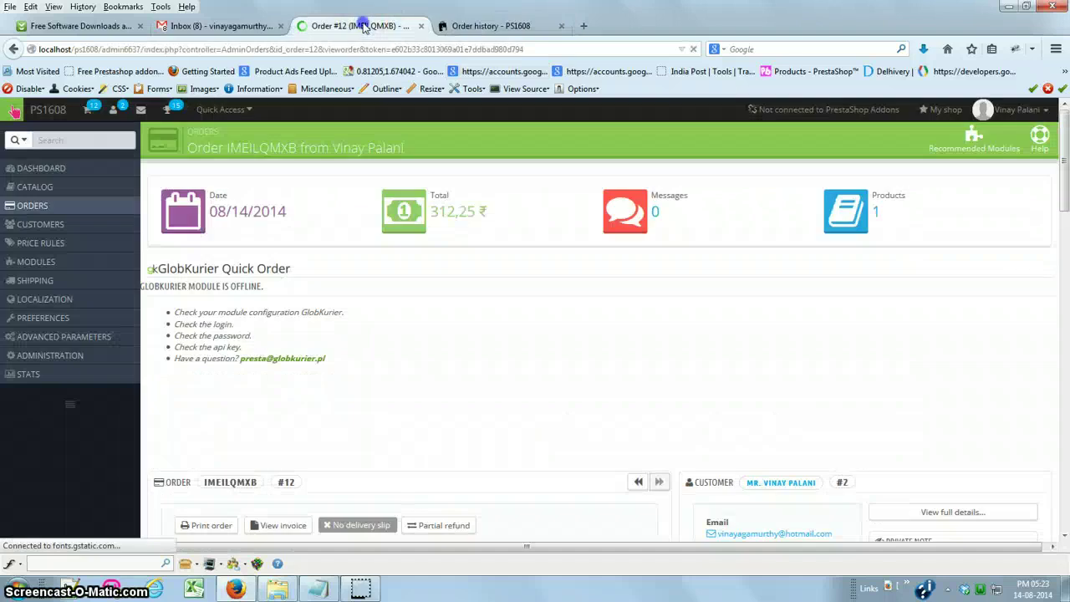
# Search the Modules list for 'cash', configure Cash on Delivery with Fee Advanced, and reveal its Zipcode options
pyautogui.moveTo(71, 244)
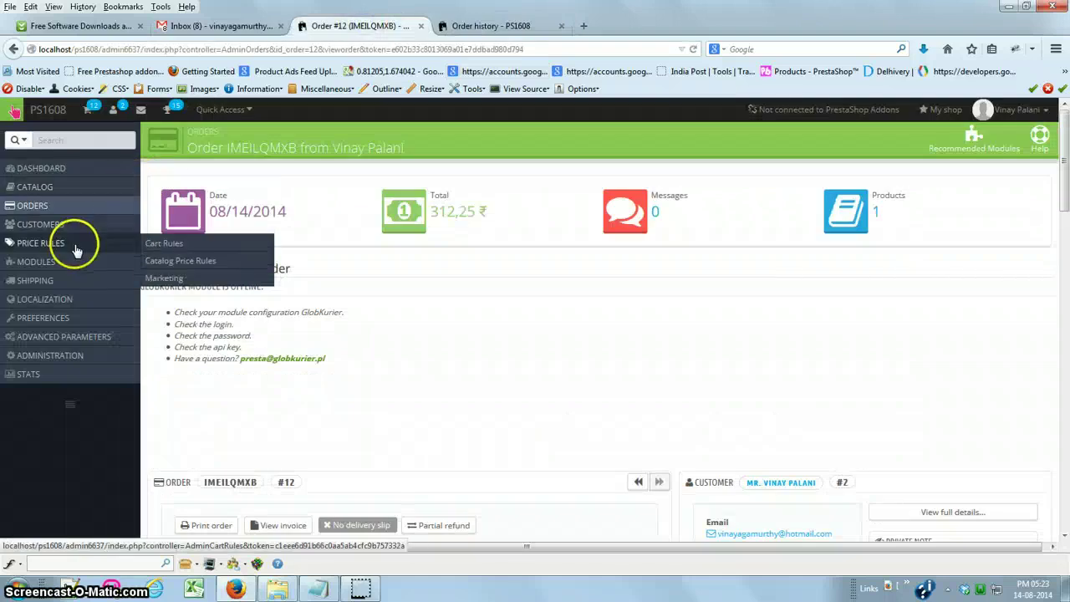
pyautogui.moveTo(100, 262)
pyautogui.click(188, 264)
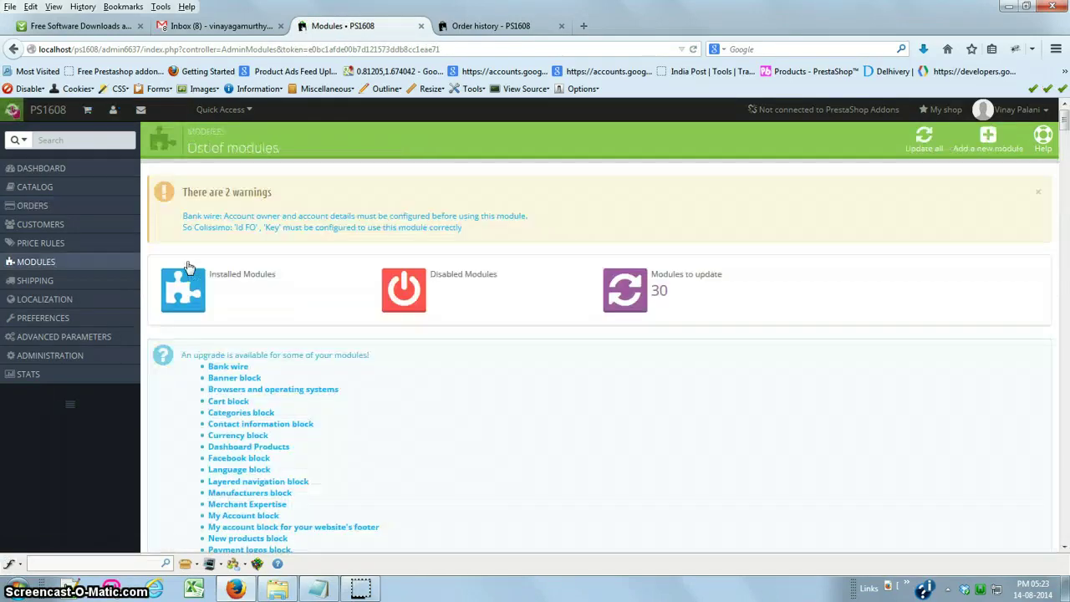
pyautogui.scroll(-4, 387, 387)
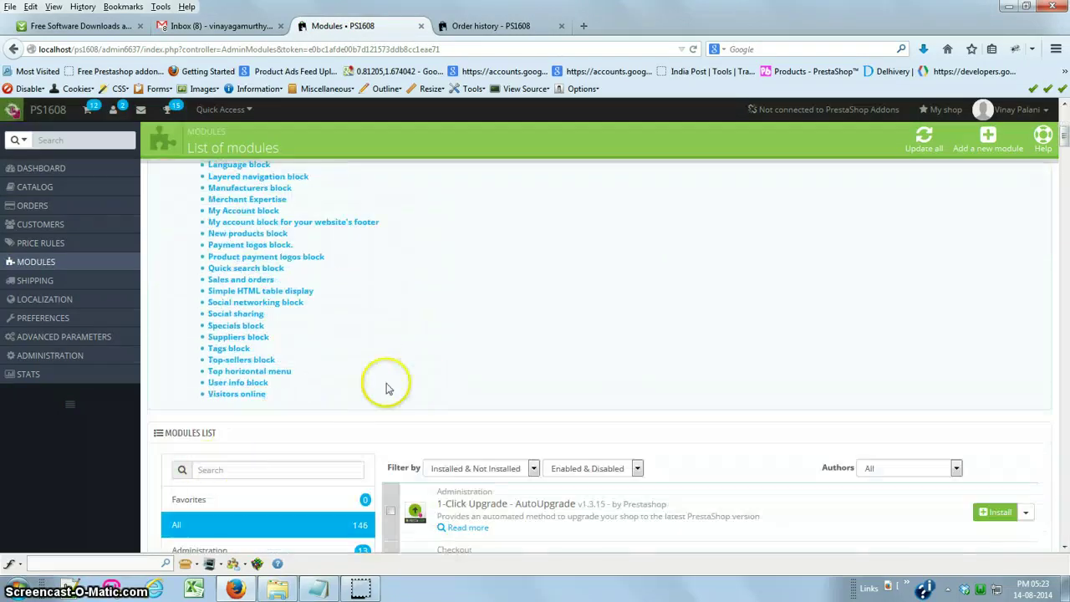
pyautogui.click(222, 469)
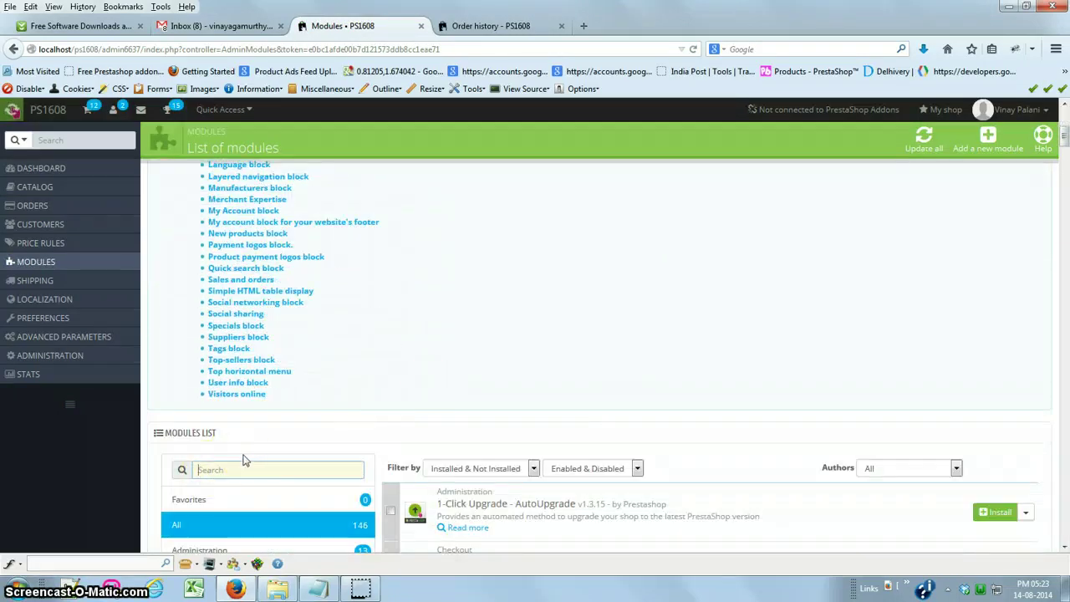
pyautogui.write('cash')
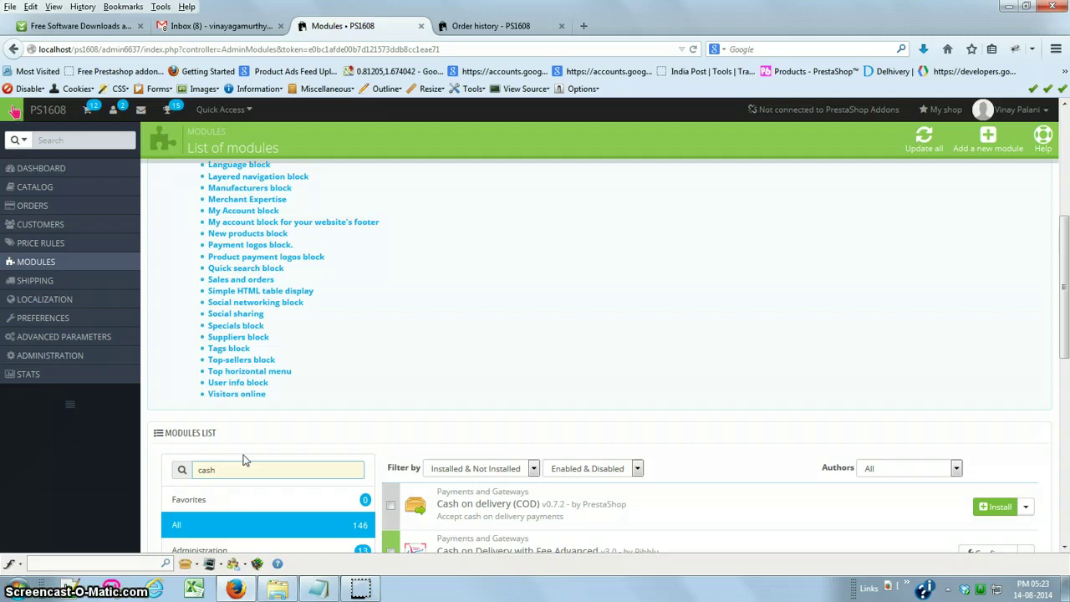
pyautogui.scroll(-2, 426, 392)
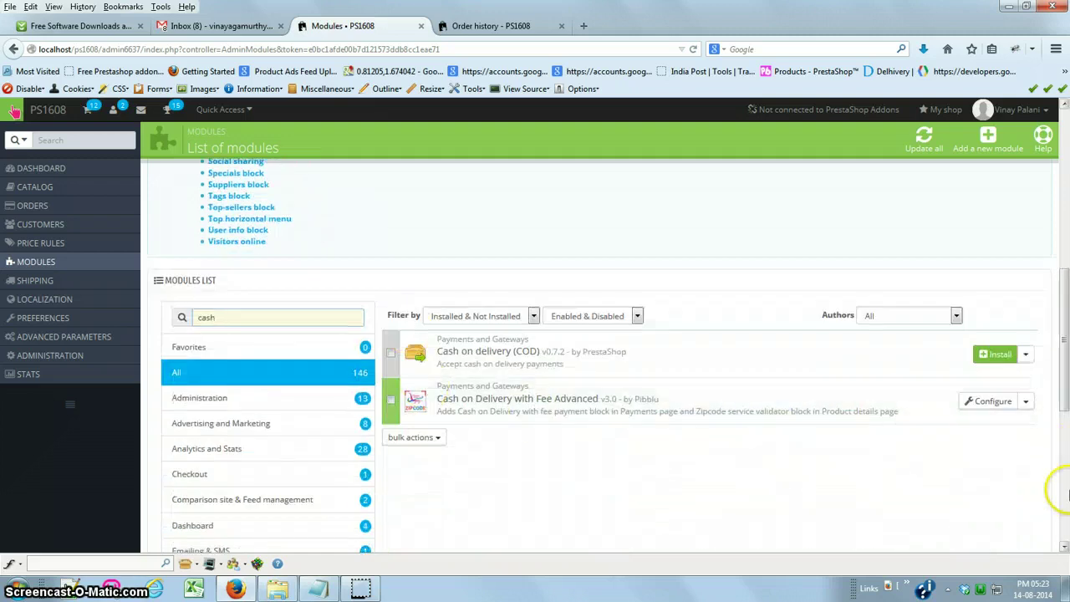
pyautogui.click(989, 402)
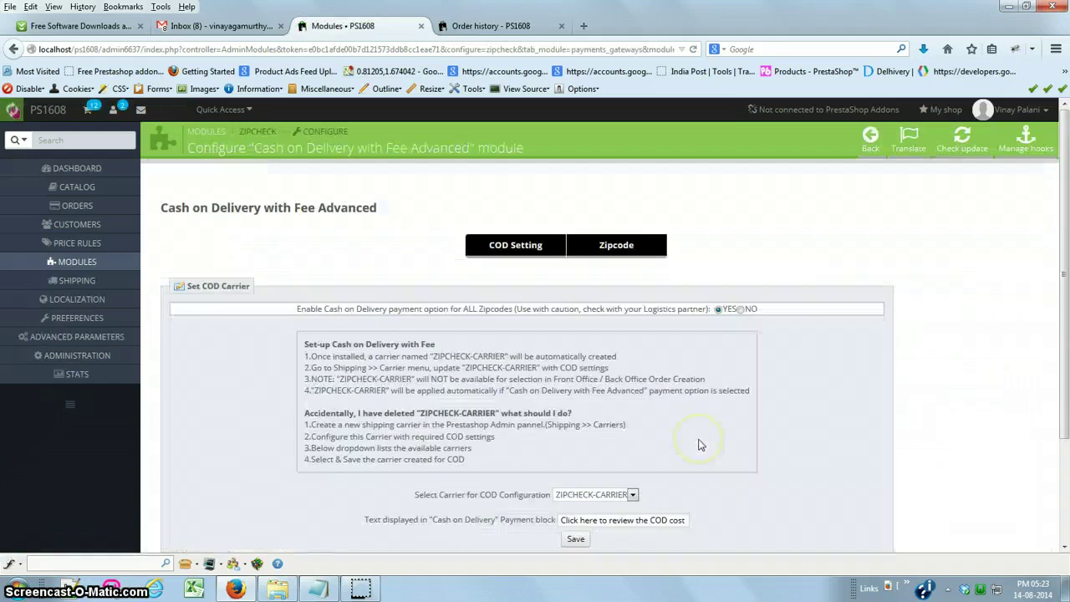
pyautogui.scroll(-2, 669, 335)
pyautogui.click(627, 169)
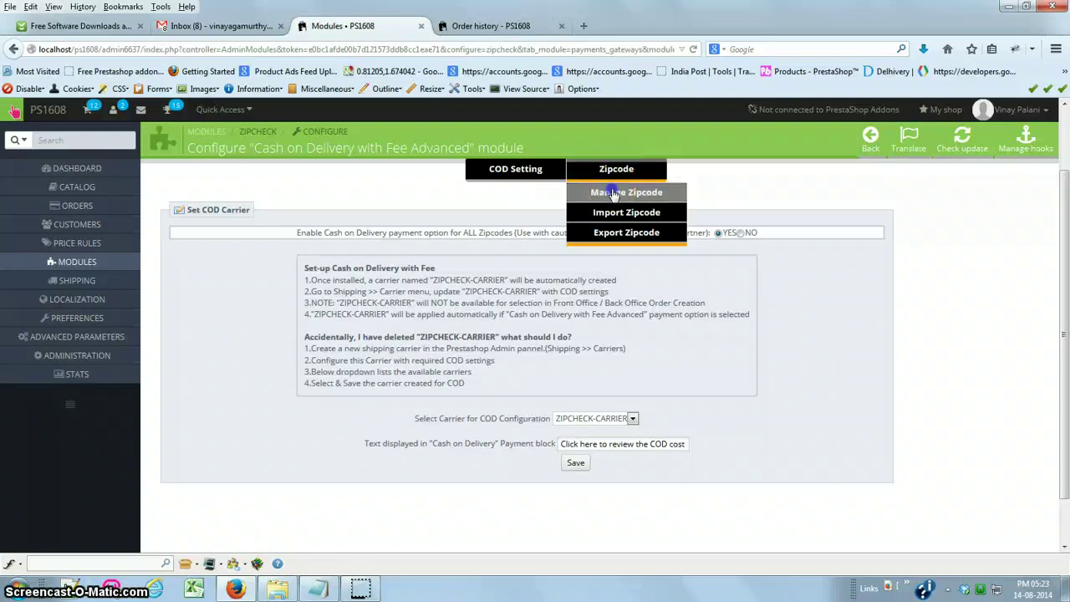
# Open Manage Zipcode to list 600045 Chennai, Tambaram, then close the zipcode menu
pyautogui.click(613, 193)
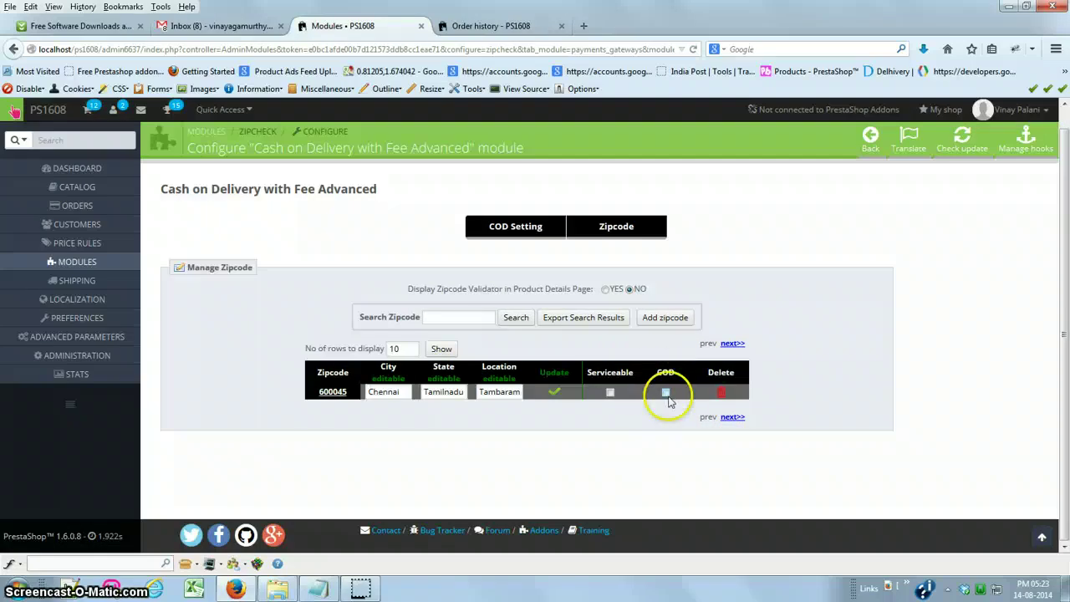
pyautogui.moveTo(627, 232)
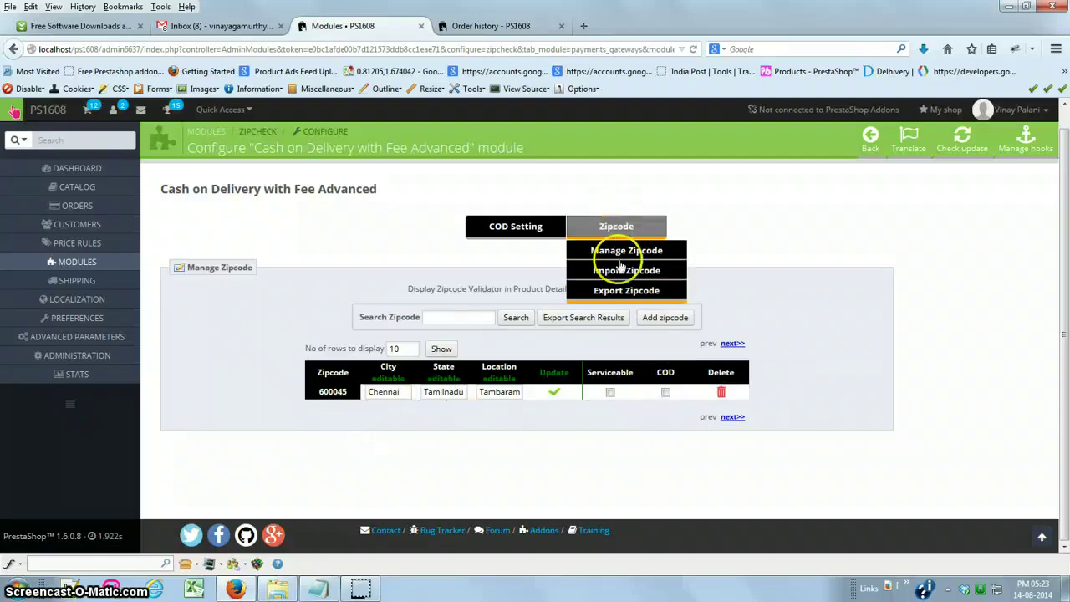
pyautogui.click(625, 273)
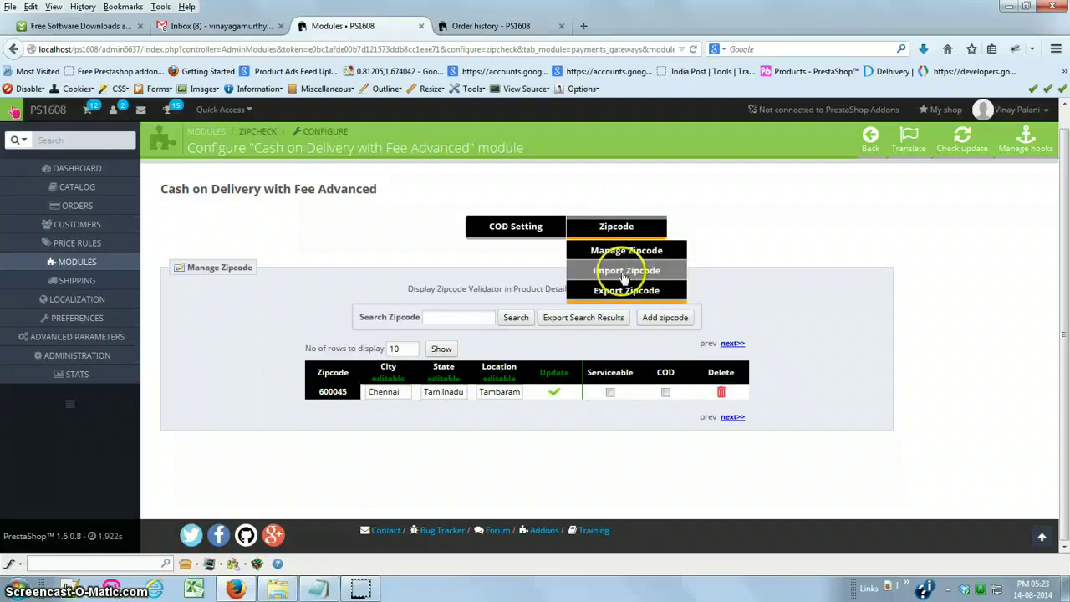
pyautogui.click(626, 292)
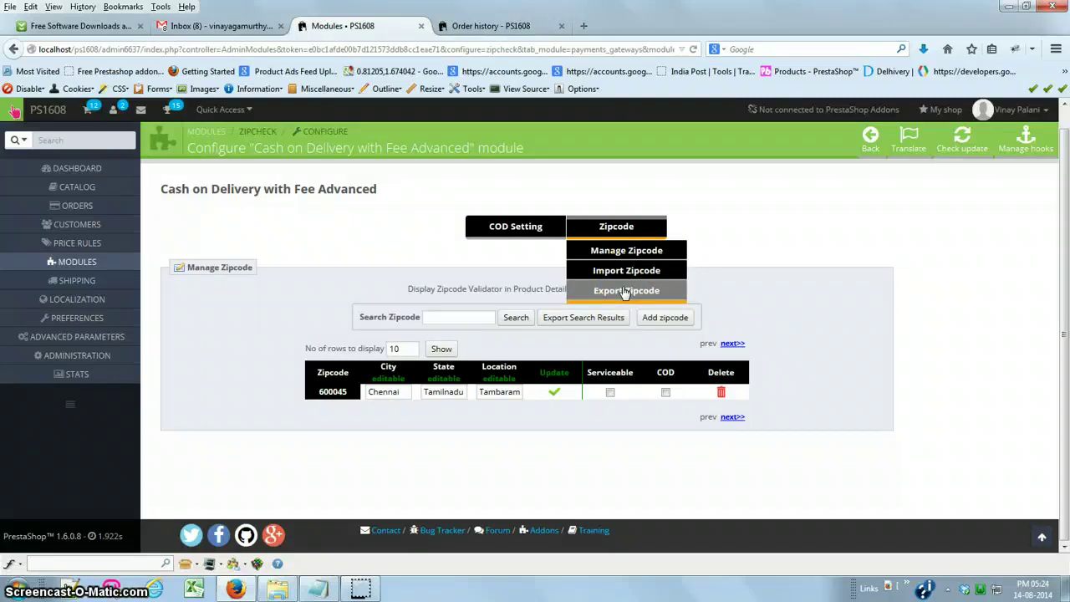
pyautogui.click(808, 310)
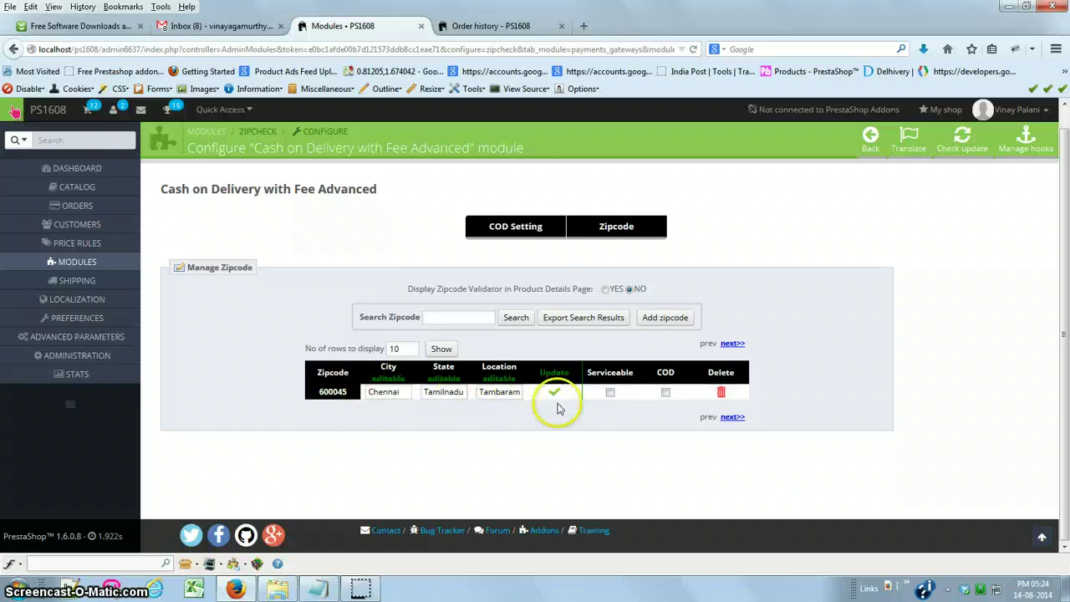
# Tick Serviceable and COD for zipcode 600045 and set Display Zipcode Validator to YES
pyautogui.click(610, 393)
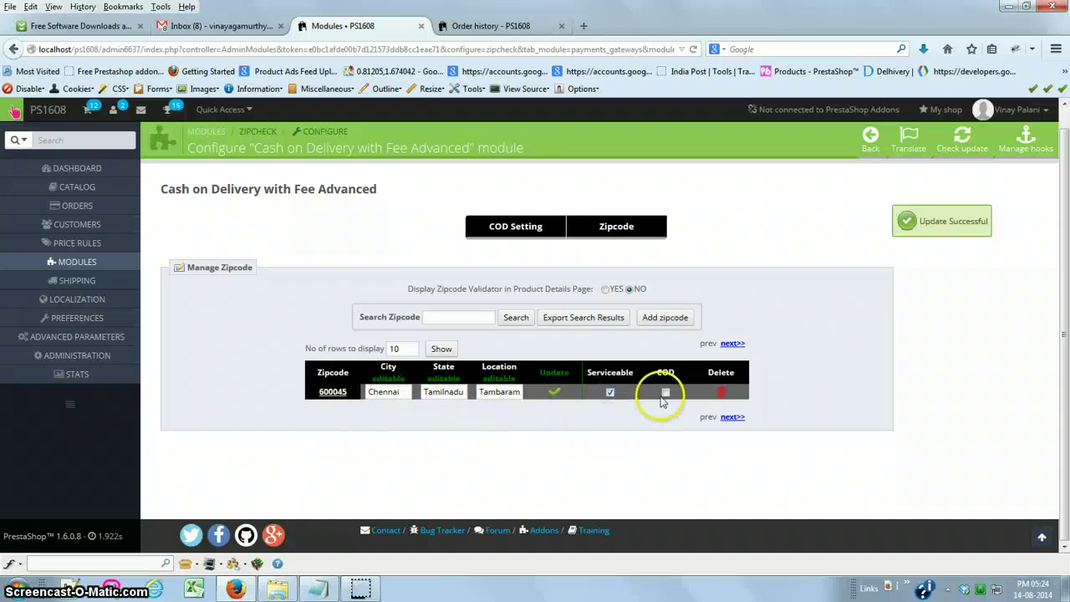
pyautogui.click(610, 398)
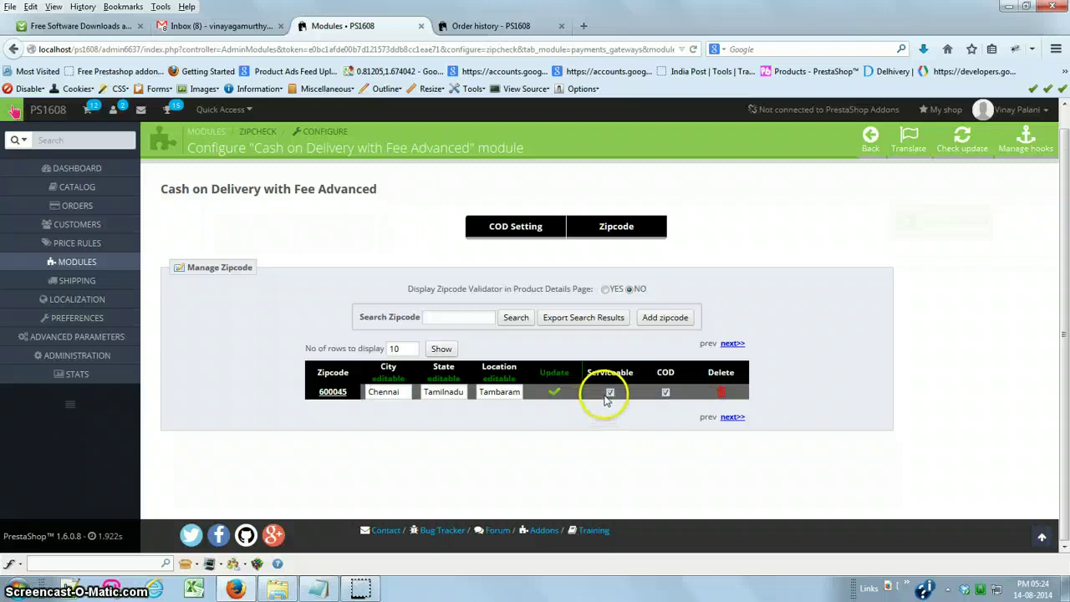
pyautogui.click(667, 398)
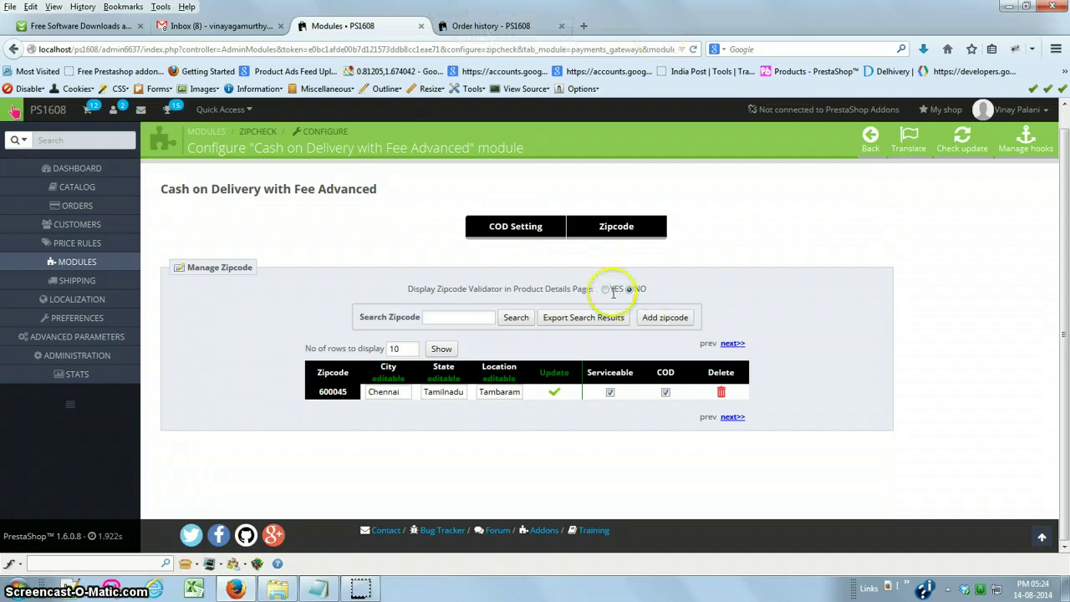
pyautogui.click(611, 289)
# Go to the storefront home page, then come back to the zipcode management page
pyautogui.click(465, 25)
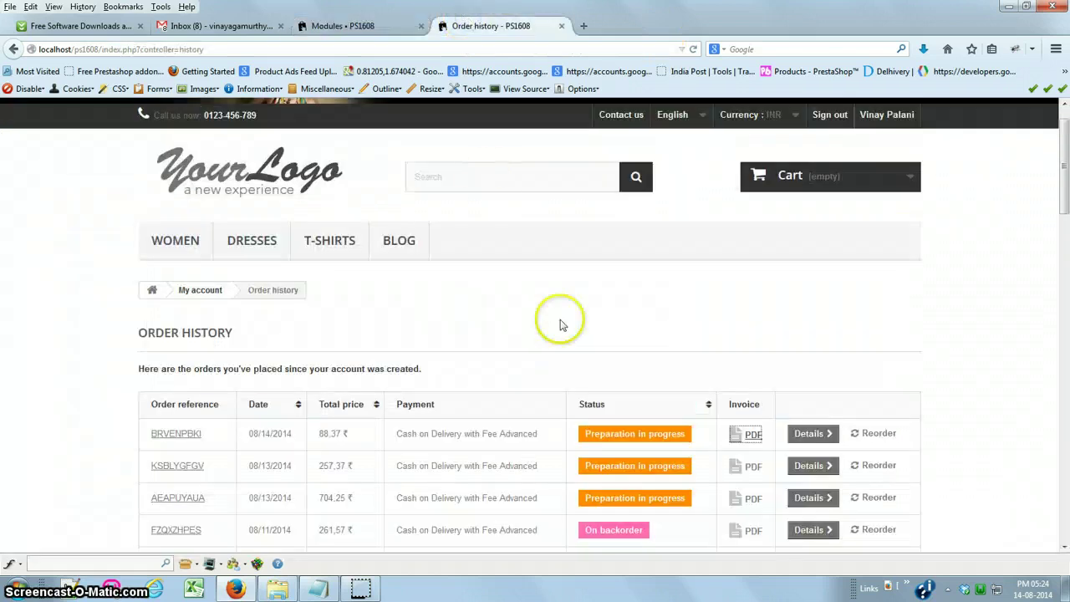
pyautogui.click(266, 171)
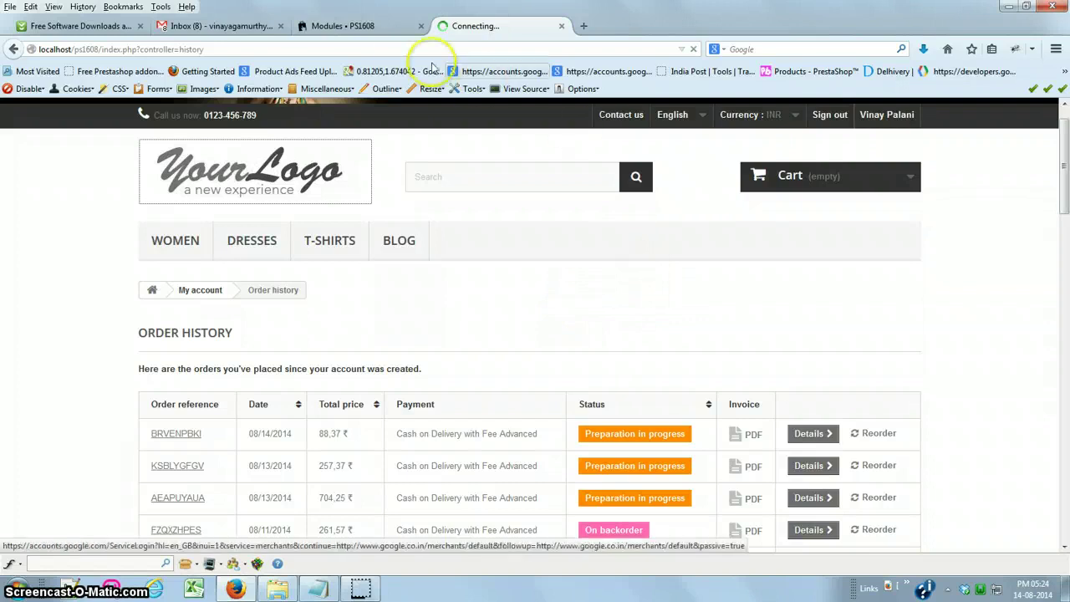
pyautogui.click(356, 26)
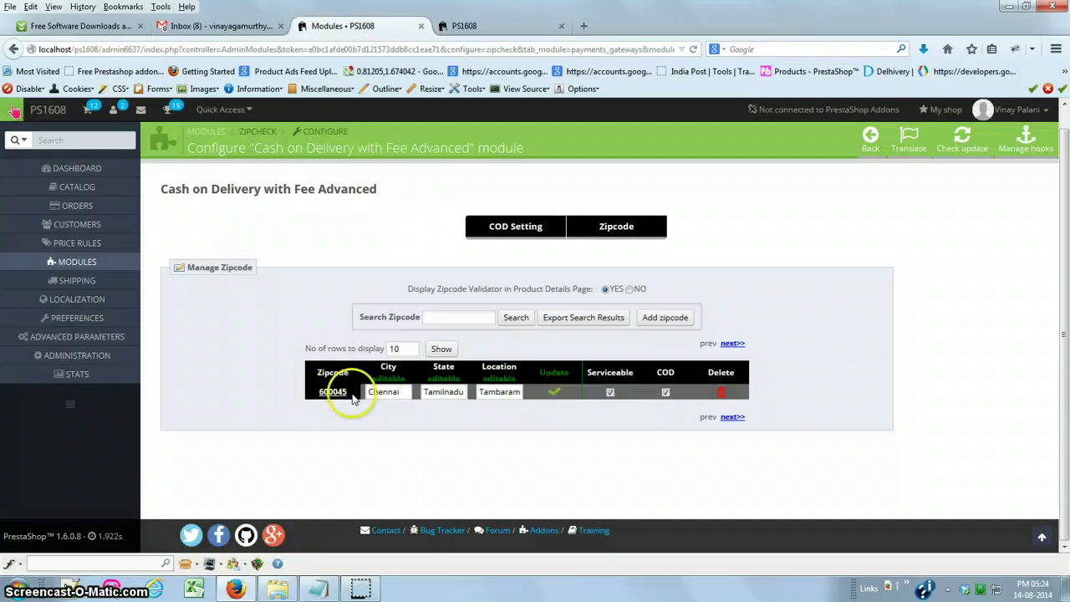
# Open the Sample Dress product page from the storefront home page
pyautogui.click(470, 27)
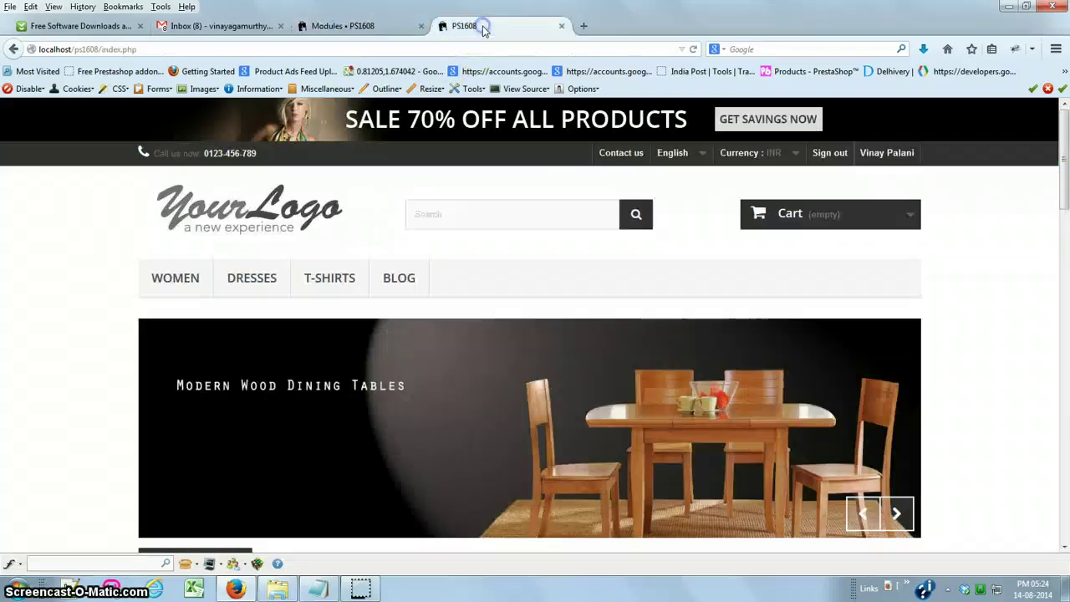
pyautogui.scroll(-10, 600, 387)
pyautogui.scroll(4, 377, 330)
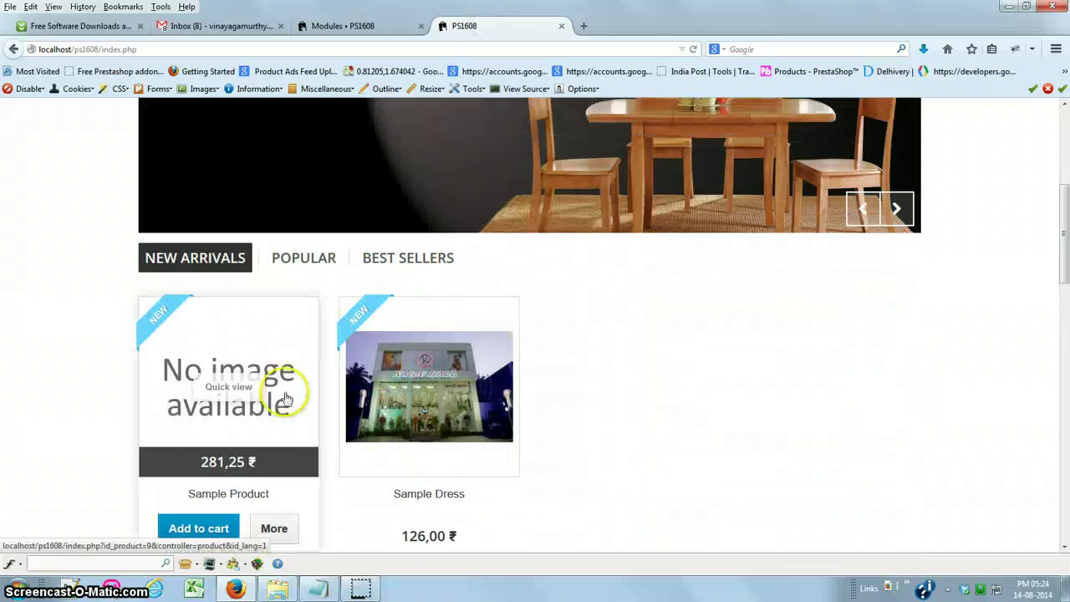
pyautogui.click(472, 398)
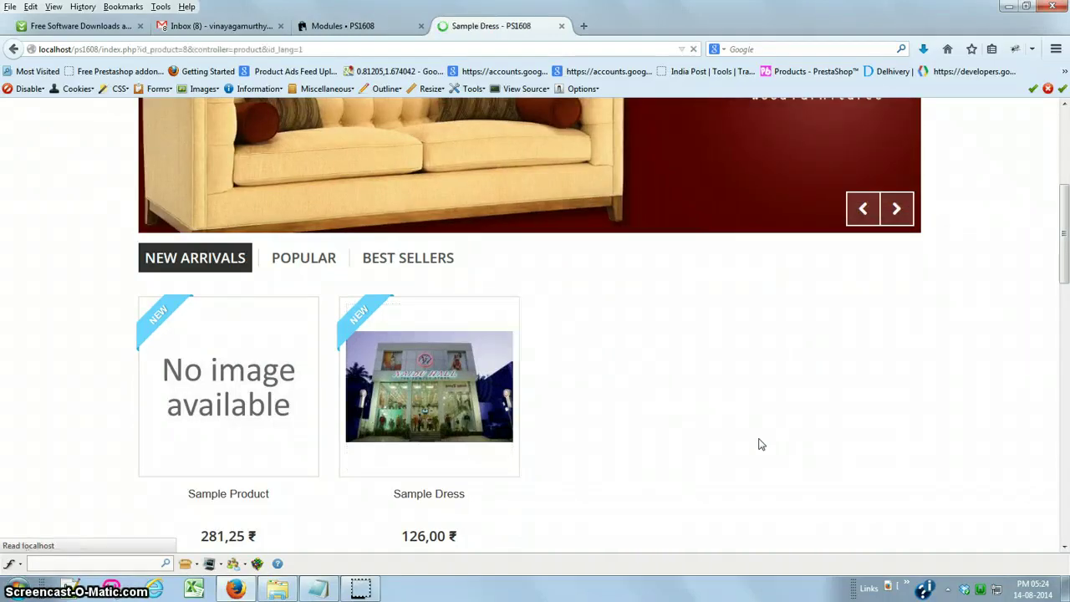
# Check zipcode 600045, showing service and cash on delivery available, then return to the module
pyautogui.scroll(-5, 759, 442)
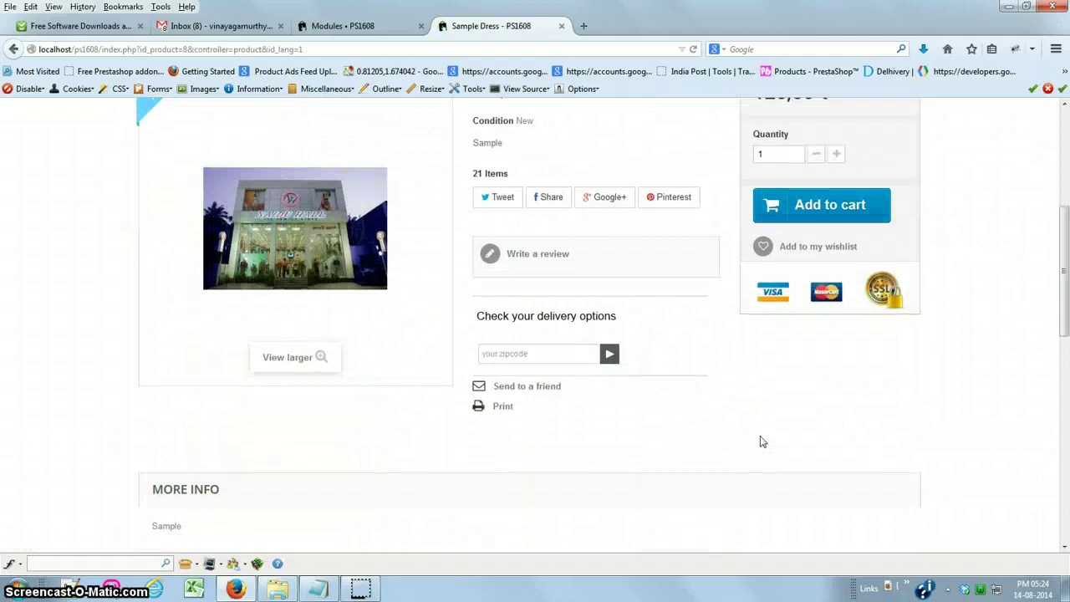
pyautogui.click(493, 375)
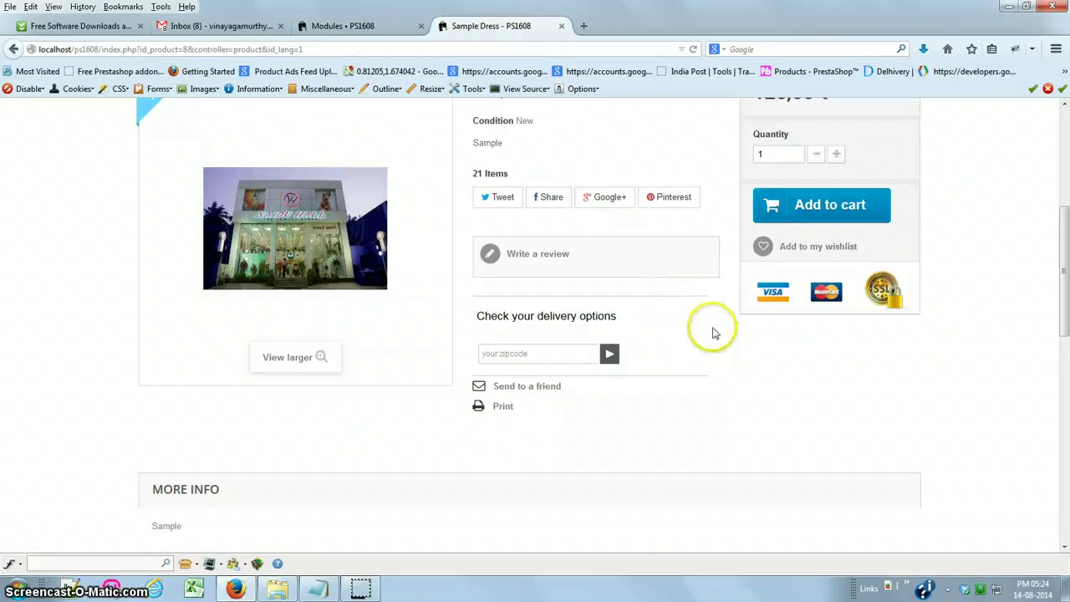
pyautogui.click(518, 353)
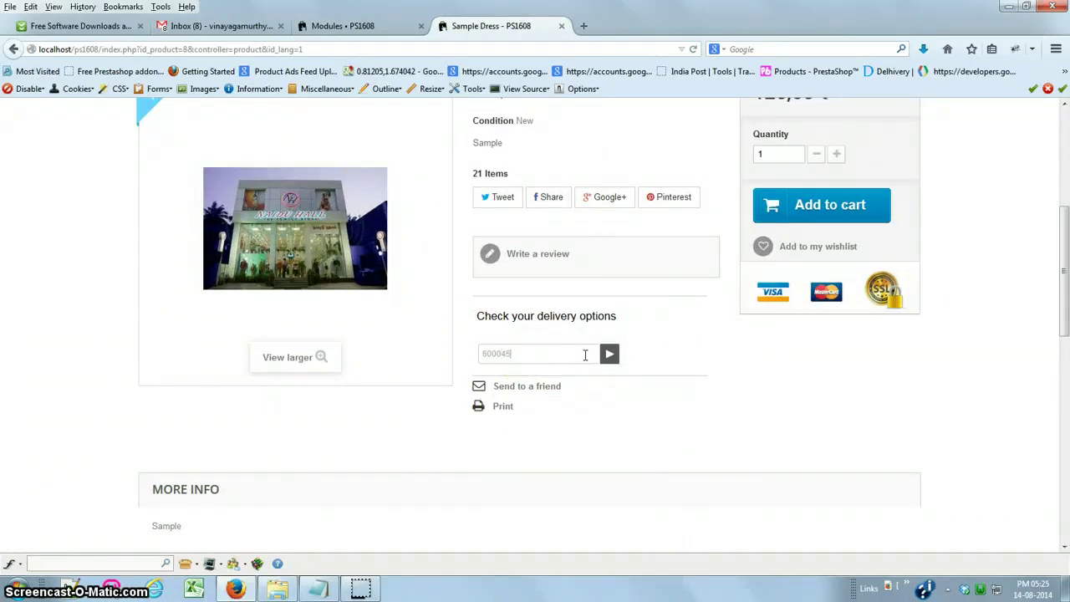
pyautogui.click(610, 353)
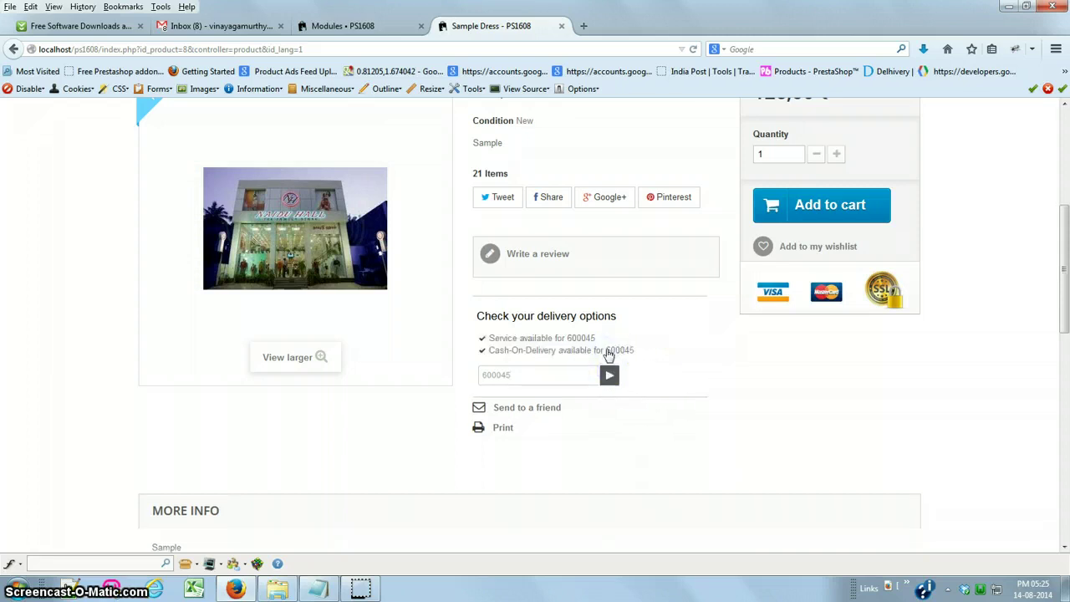
pyautogui.moveTo(636, 350); pyautogui.dragTo(658, 354)
pyautogui.click(688, 370)
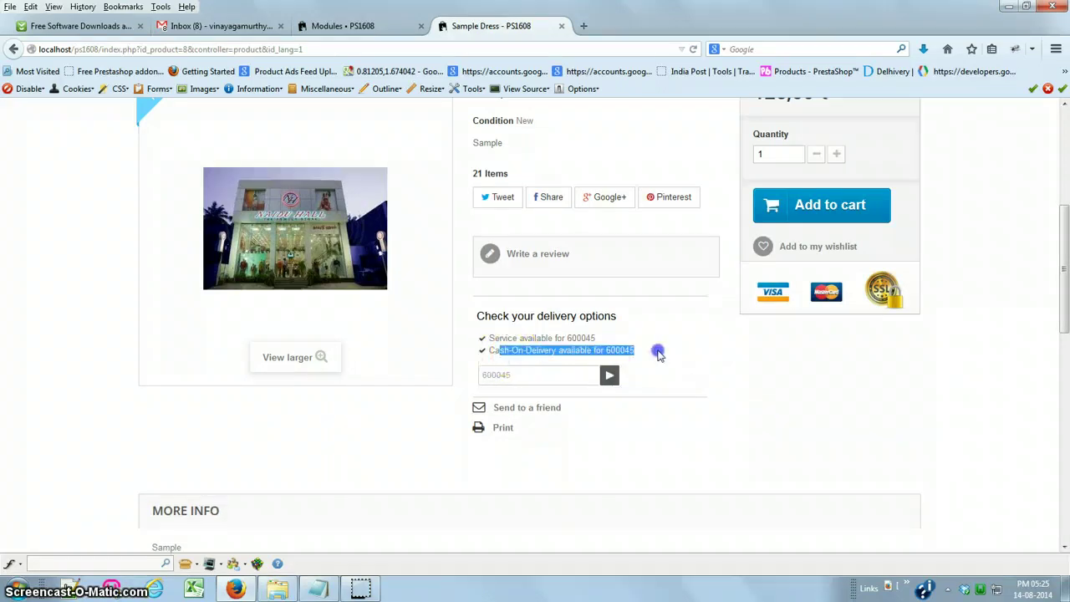
pyautogui.click(658, 354)
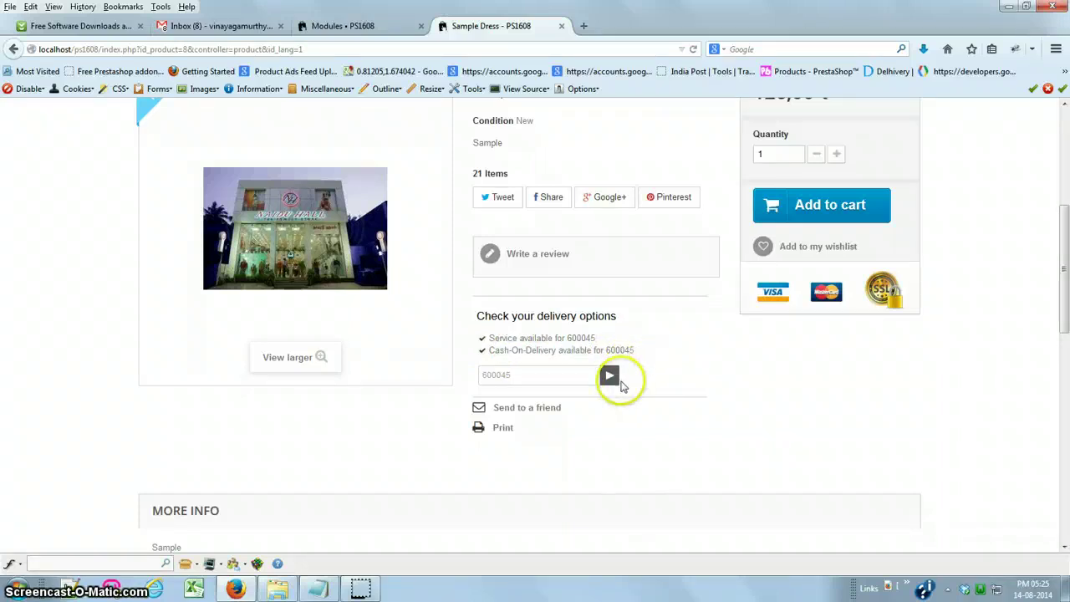
pyautogui.click(362, 21)
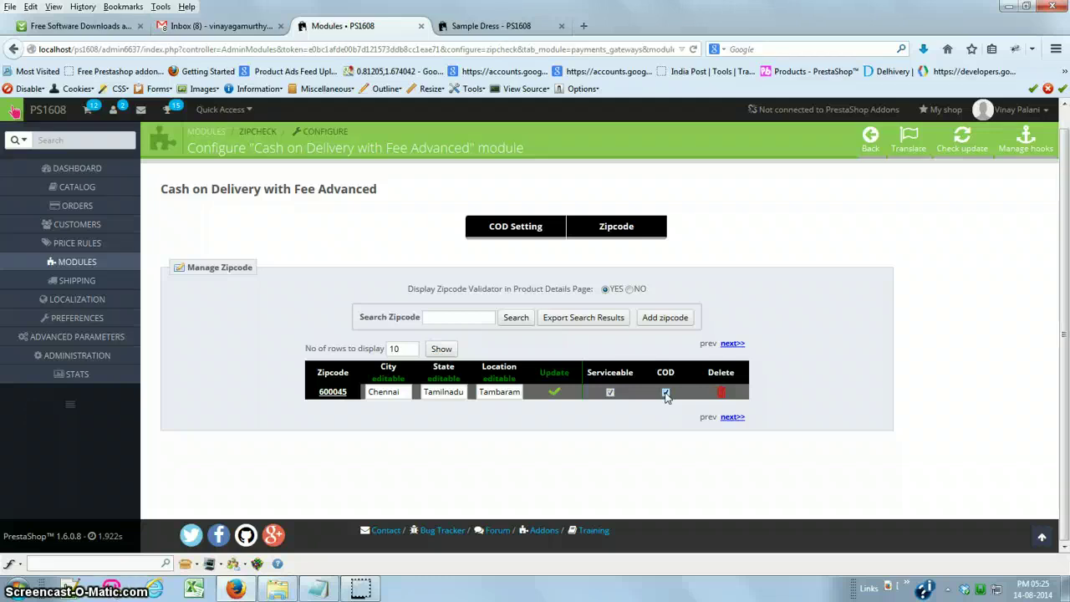
# Untick Serviceable and COD for zipcode 600045 in the module's zipcode list
pyautogui.click(492, 25)
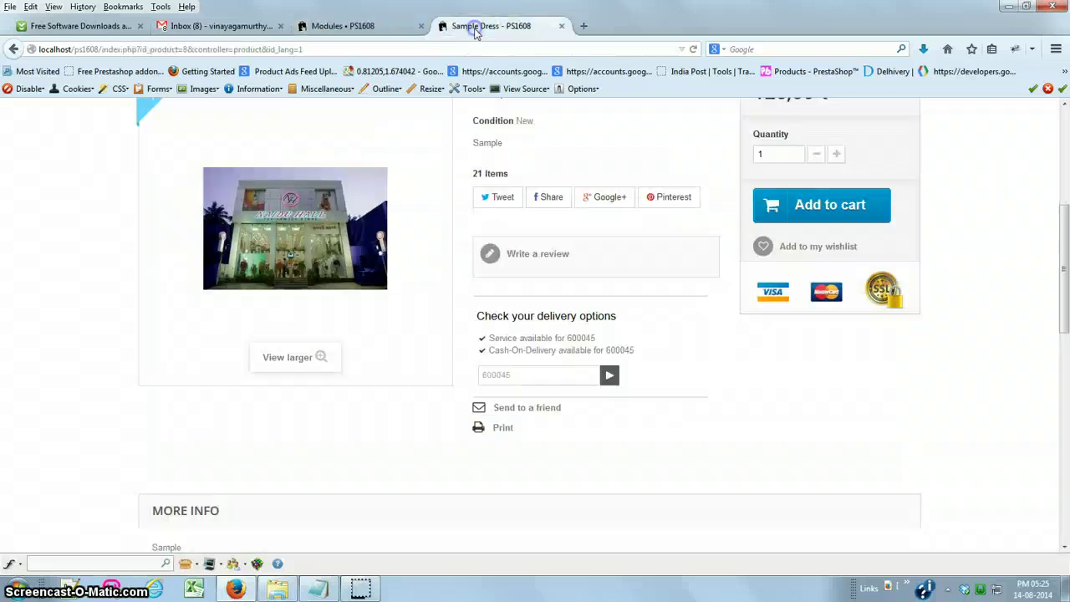
pyautogui.click(411, 26)
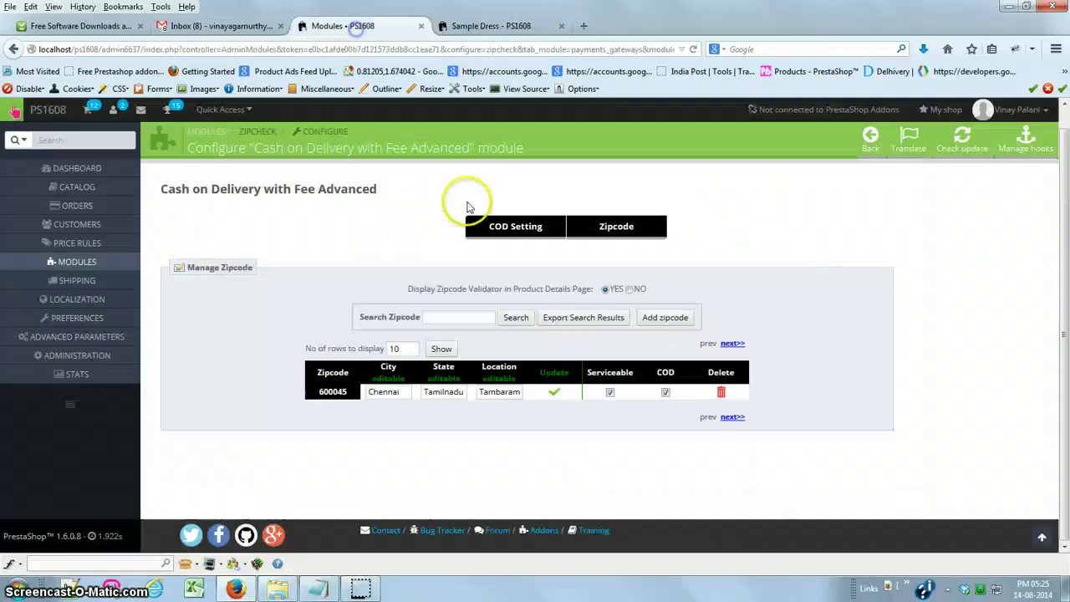
pyautogui.click(610, 393)
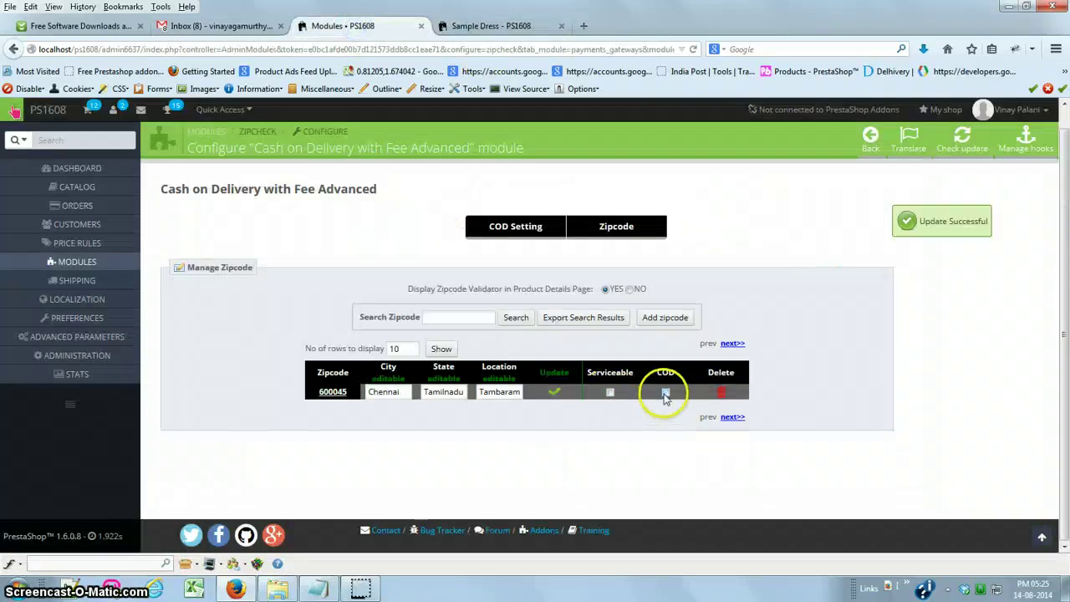
pyautogui.click(665, 393)
# Recheck 600045 on the Sample Dress page, now reporting service and Cash-On-Delivery not available
pyautogui.click(437, 26)
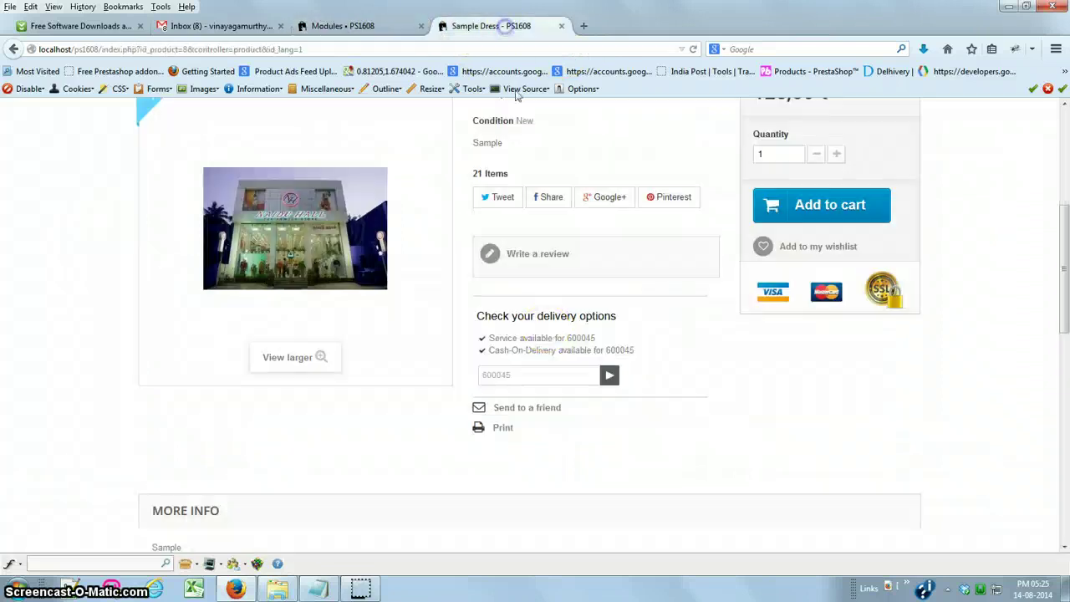
pyautogui.click(518, 377)
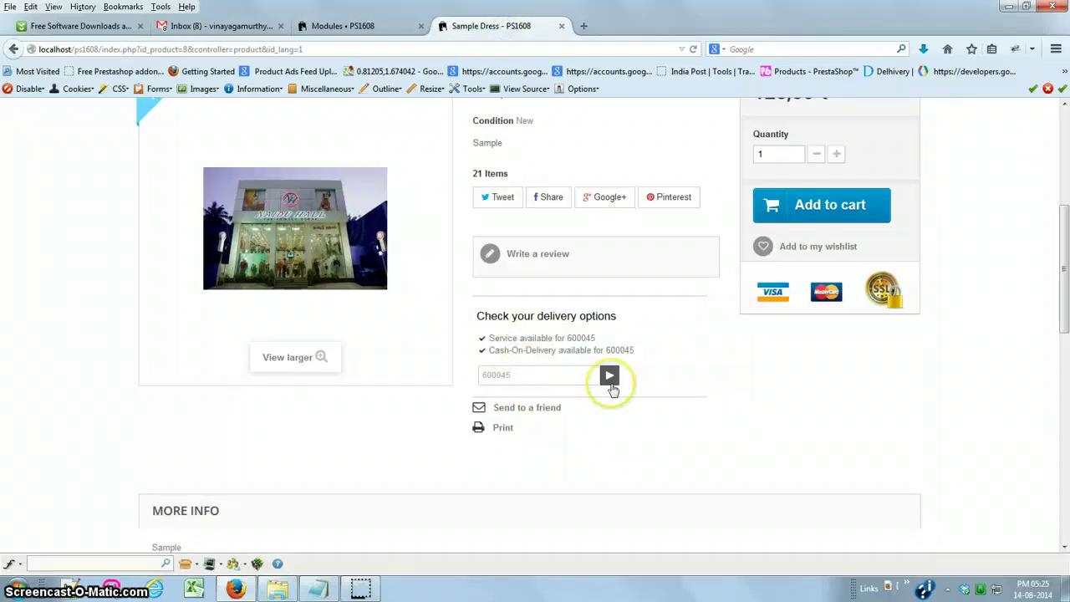
pyautogui.click(610, 380)
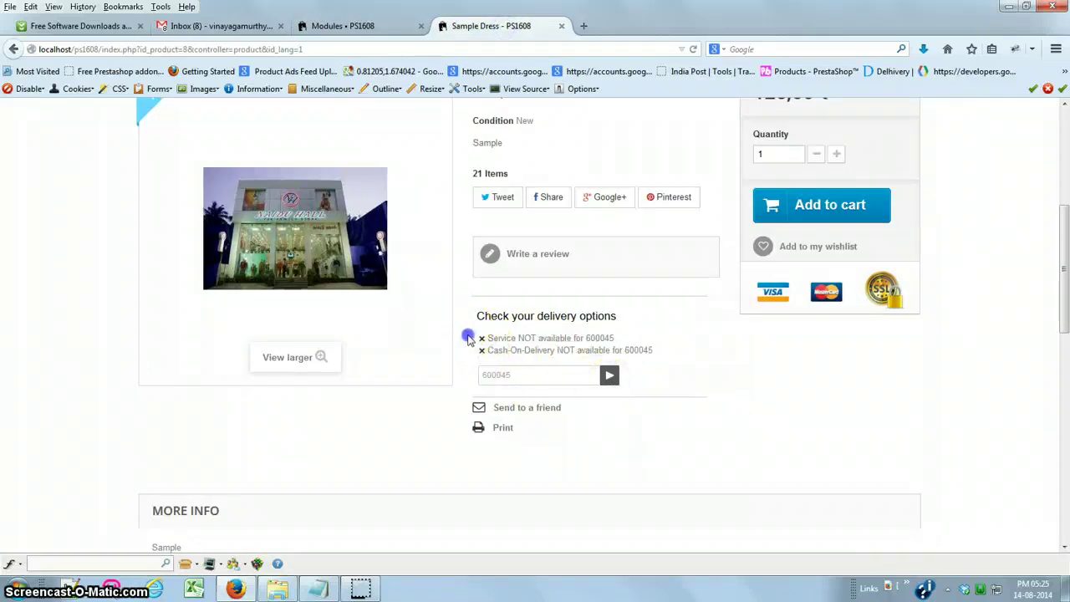
pyautogui.moveTo(653, 351); pyautogui.dragTo(477, 337)
pyautogui.click(682, 391)
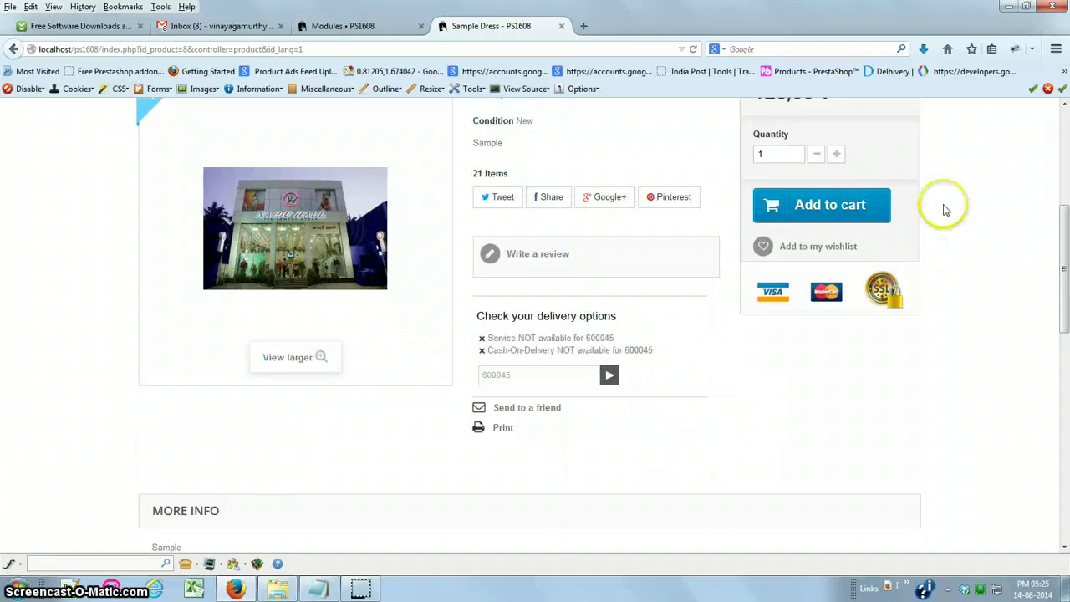
# Add one Sample Dress to the cart, proceed to checkout, then switch to the module tab
pyautogui.click(826, 209)
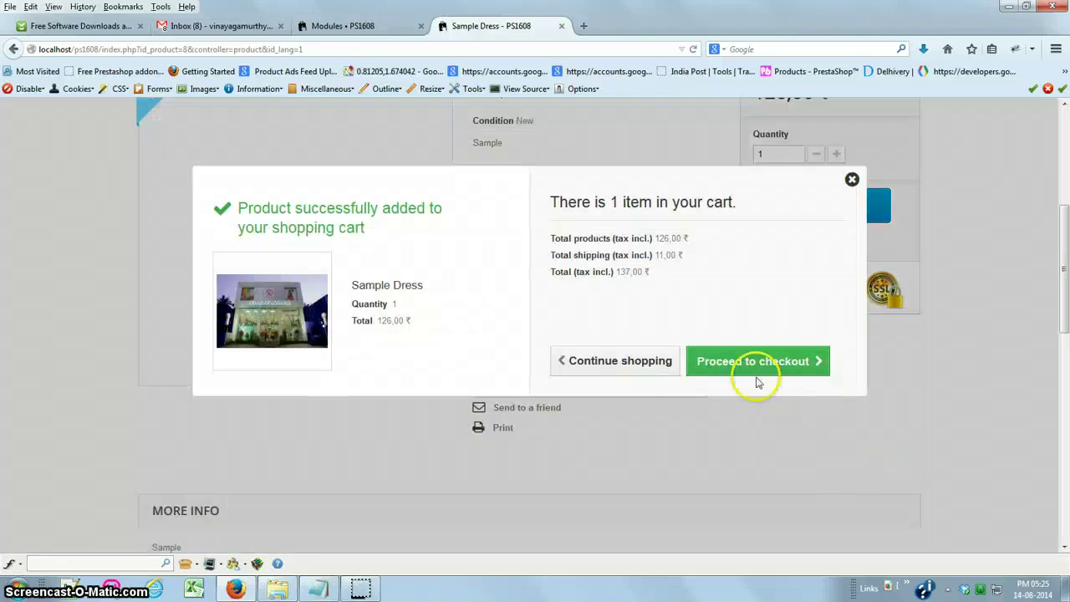
pyautogui.click(729, 362)
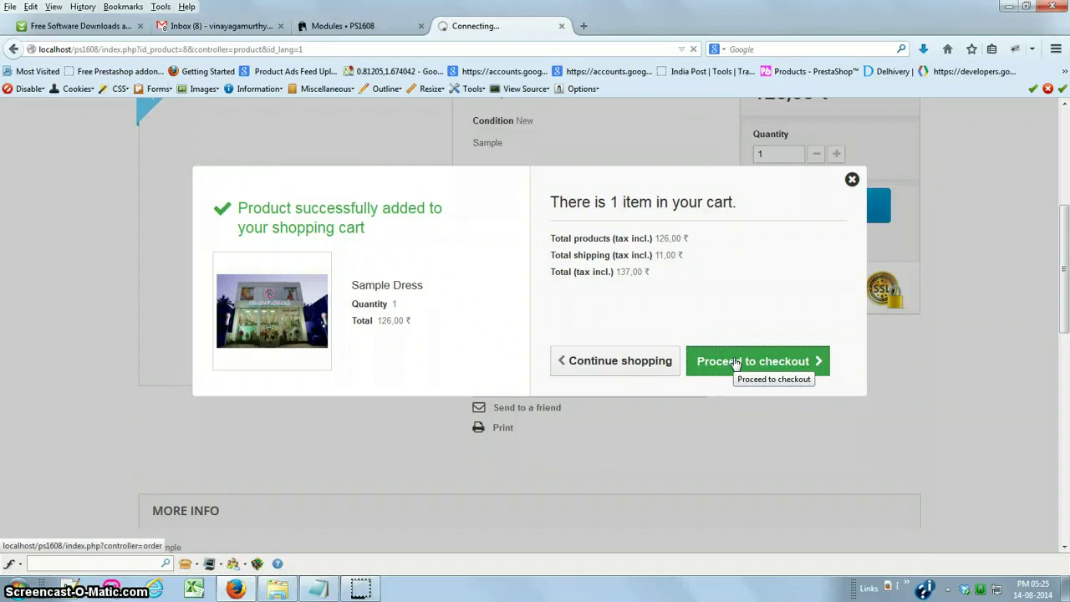
pyautogui.click(357, 27)
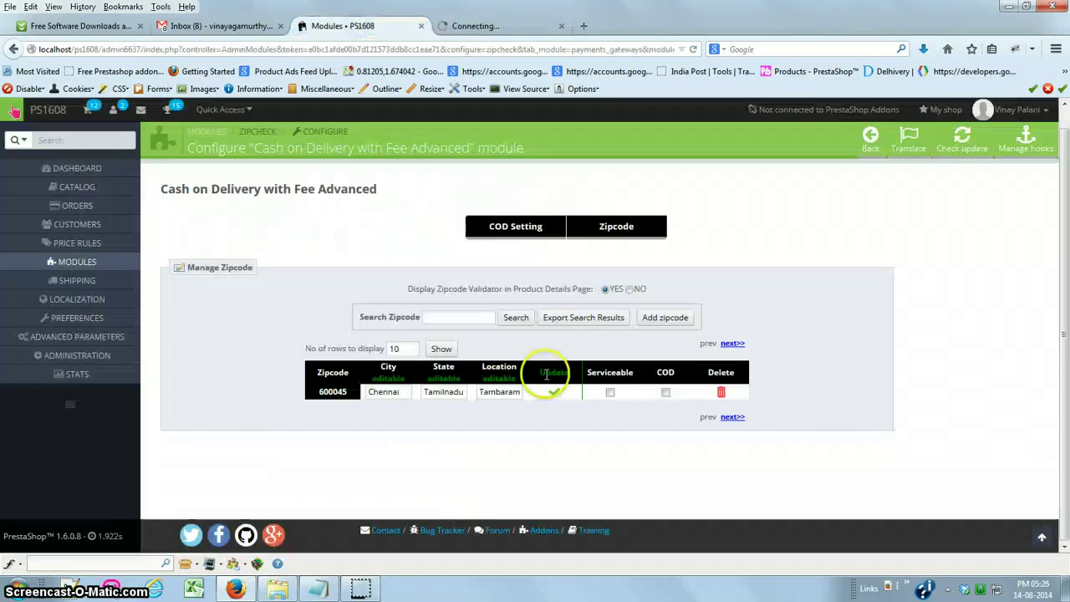
# Continue checkout past the cart summary and the 600045 delivery address to shipping
pyautogui.click(493, 27)
pyautogui.scroll(-8, 747, 473)
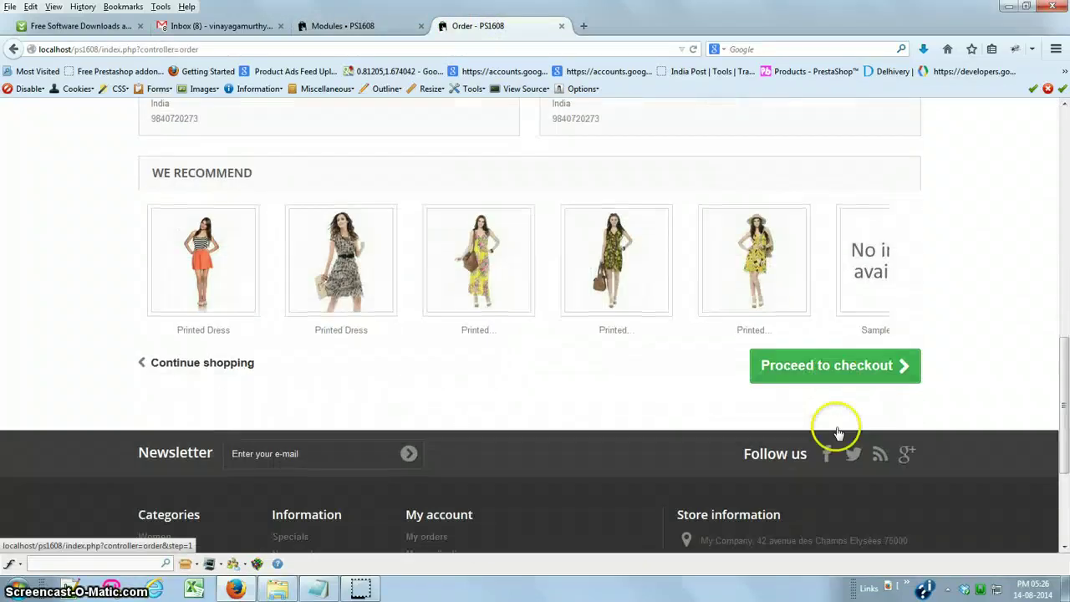
pyautogui.click(834, 365)
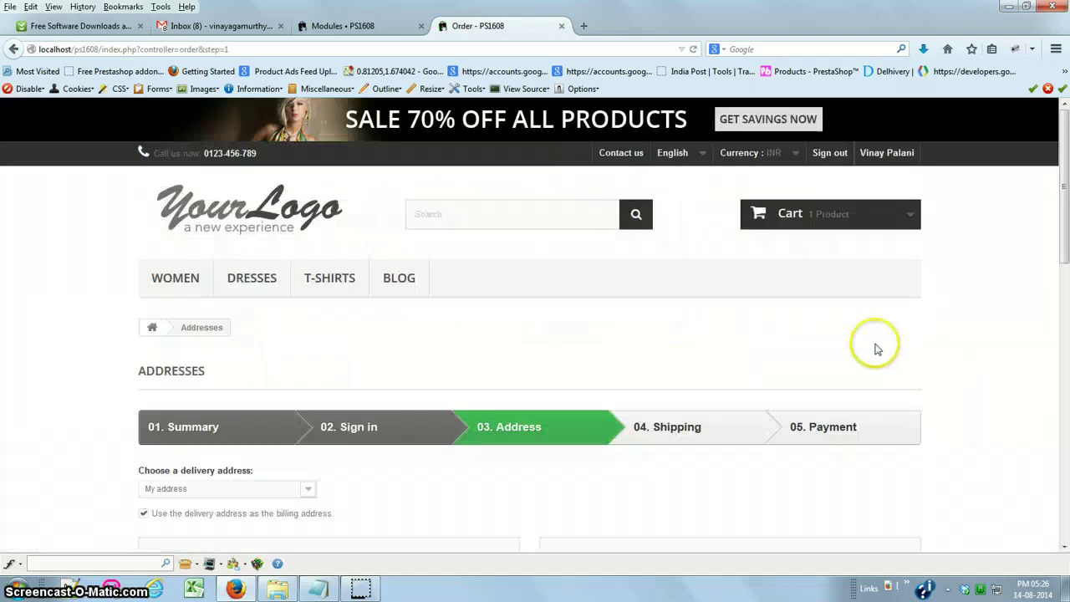
pyautogui.scroll(-4, 874, 348)
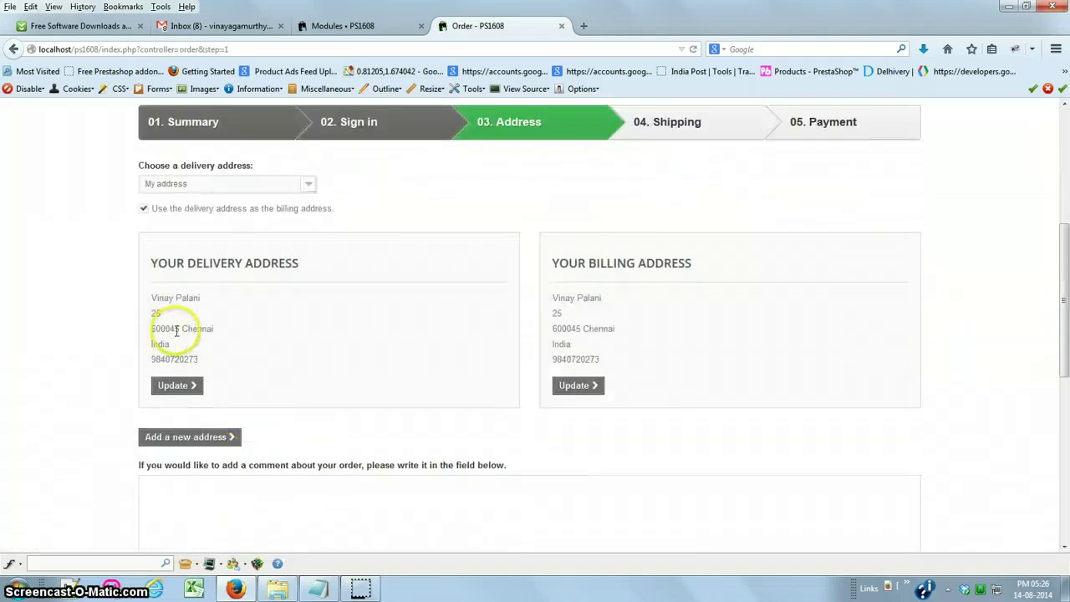
pyautogui.moveTo(135, 328); pyautogui.dragTo(179, 330)
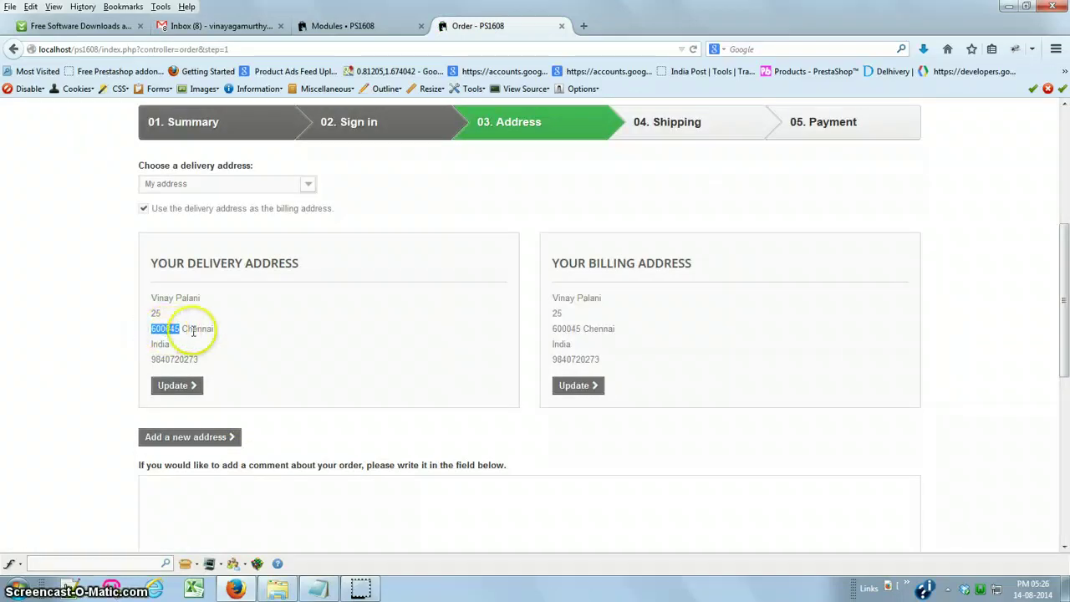
pyautogui.scroll(-5, 789, 429)
pyautogui.click(811, 220)
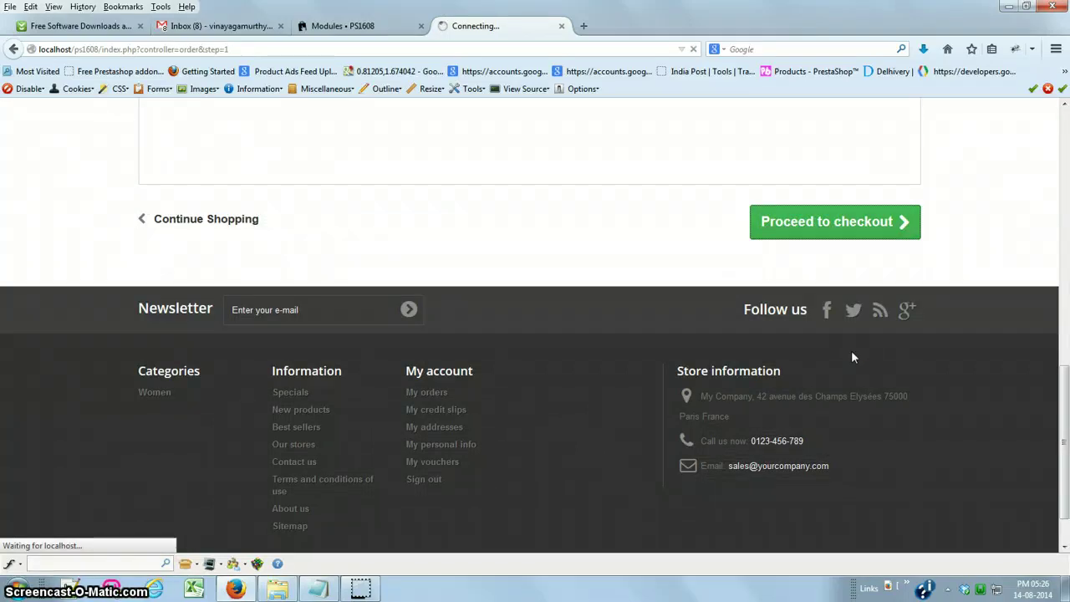
# Accept the terms of service, reach the Payment step with COD, and dismiss the 5% OFF popup
pyautogui.scroll(-10, 852, 357)
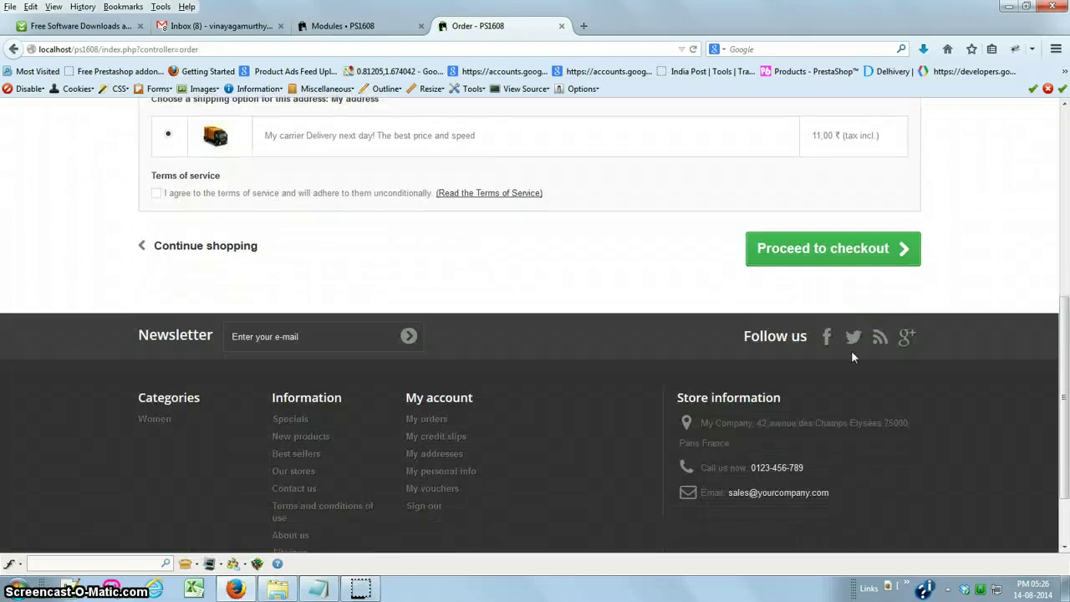
pyautogui.click(158, 193)
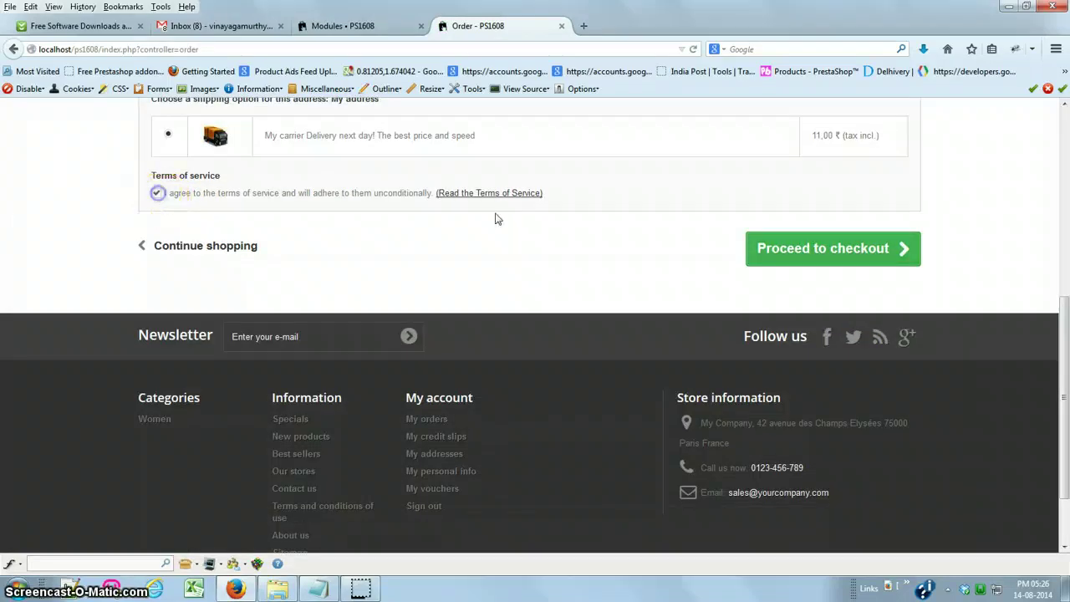
pyautogui.click(887, 251)
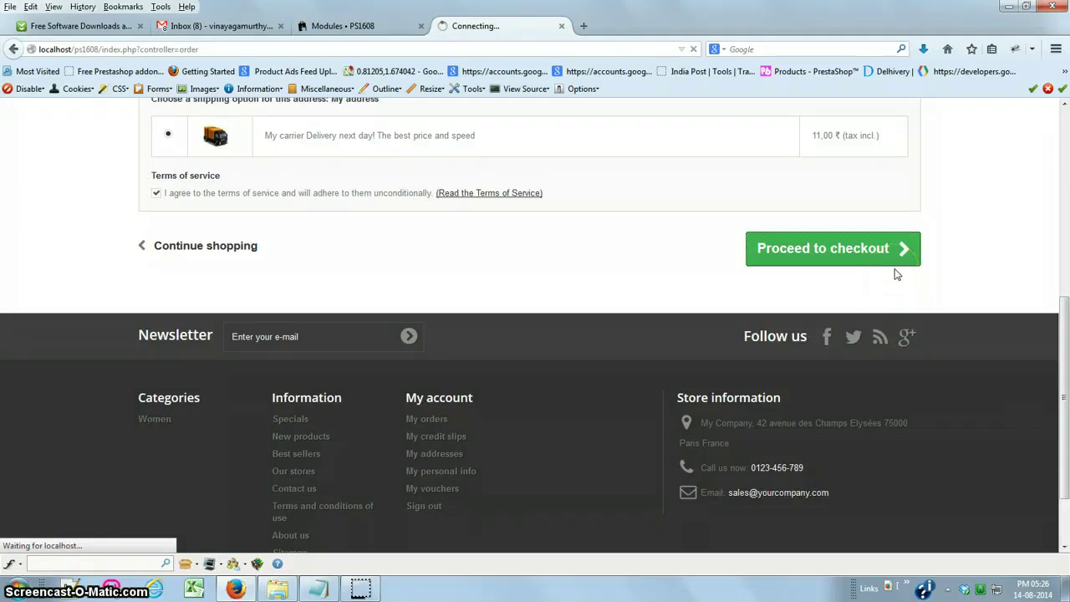
pyautogui.scroll(-4, 896, 274)
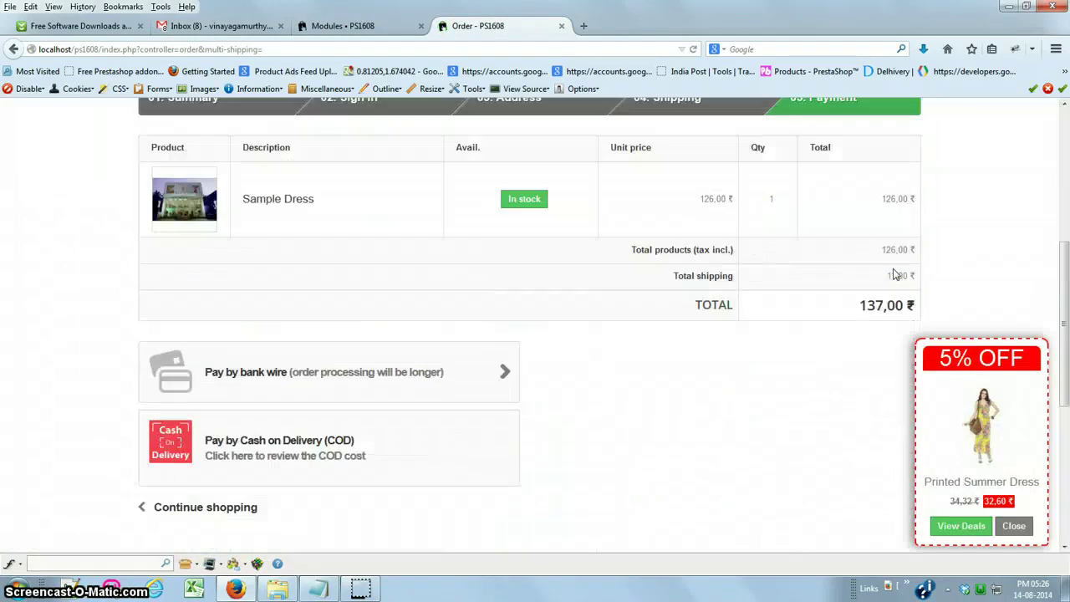
pyautogui.click(1013, 525)
pyautogui.scroll(-4, 750, 393)
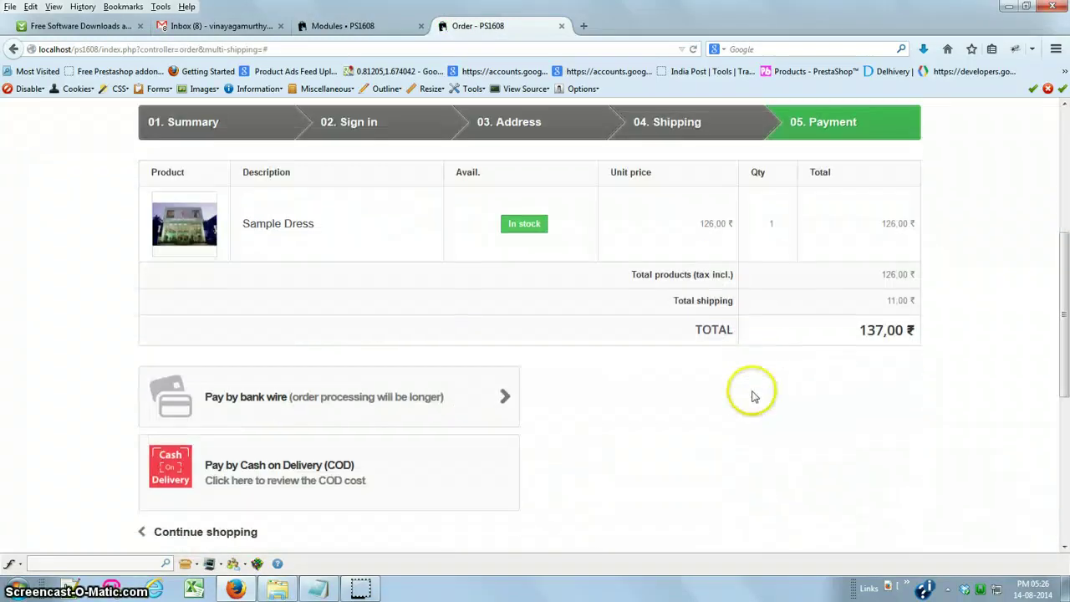